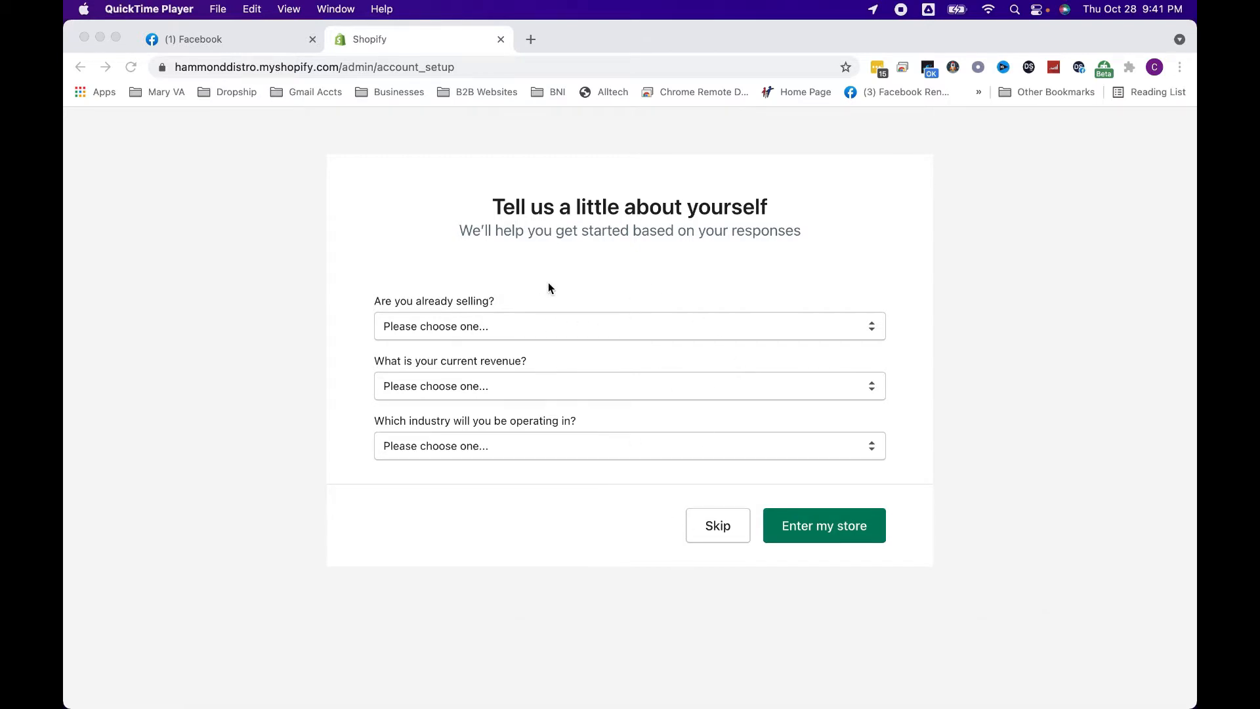
Skip the introductory account questions and open the Shopify App Store from the store's Apps page
click(718, 527)
click(718, 527)
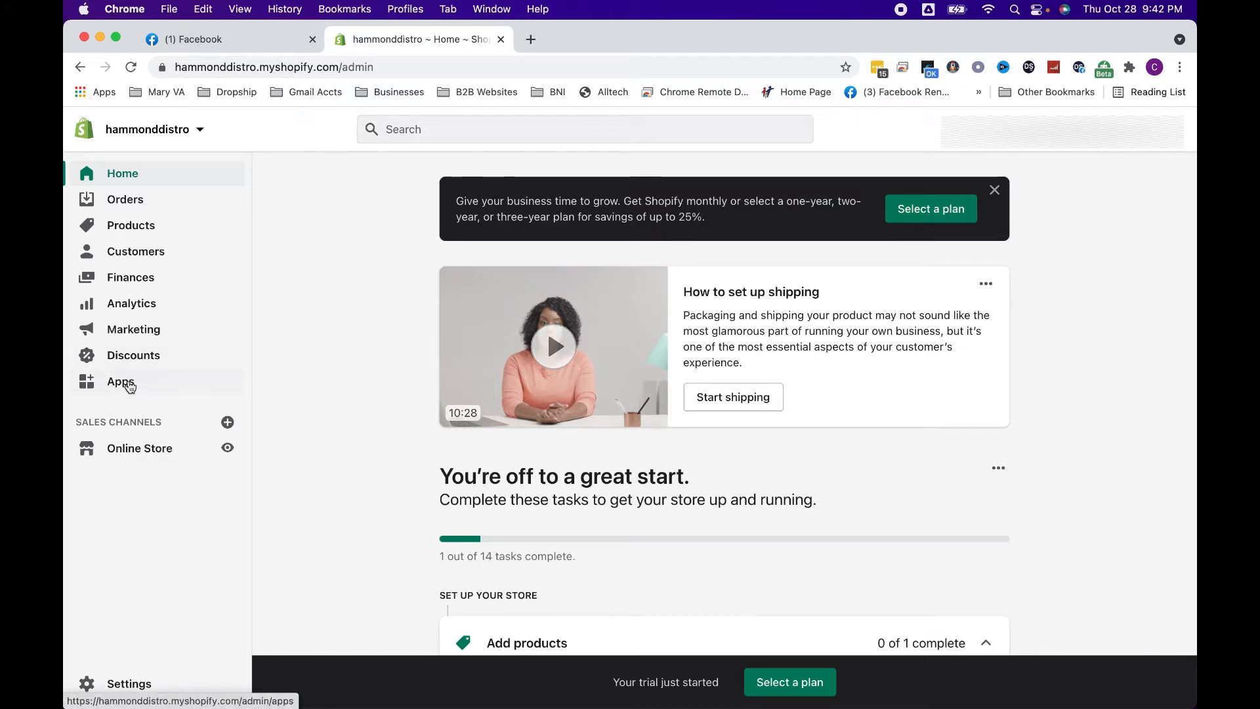
click(128, 385)
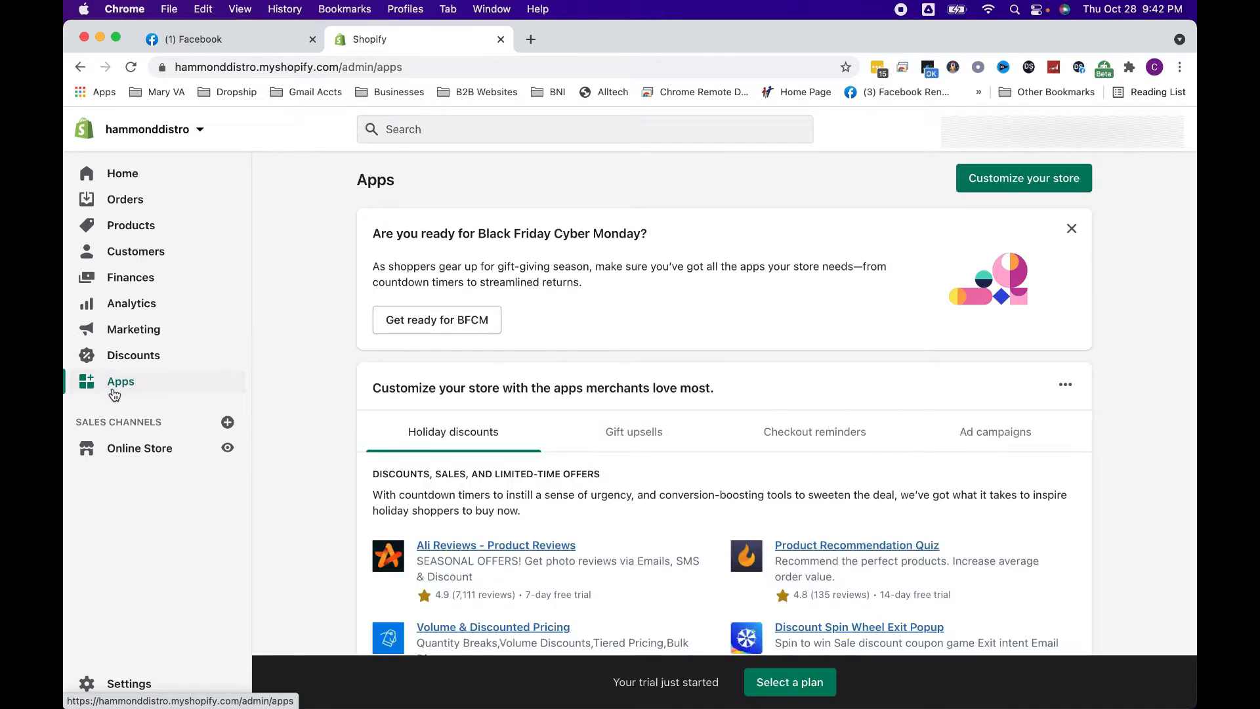
click(1040, 183)
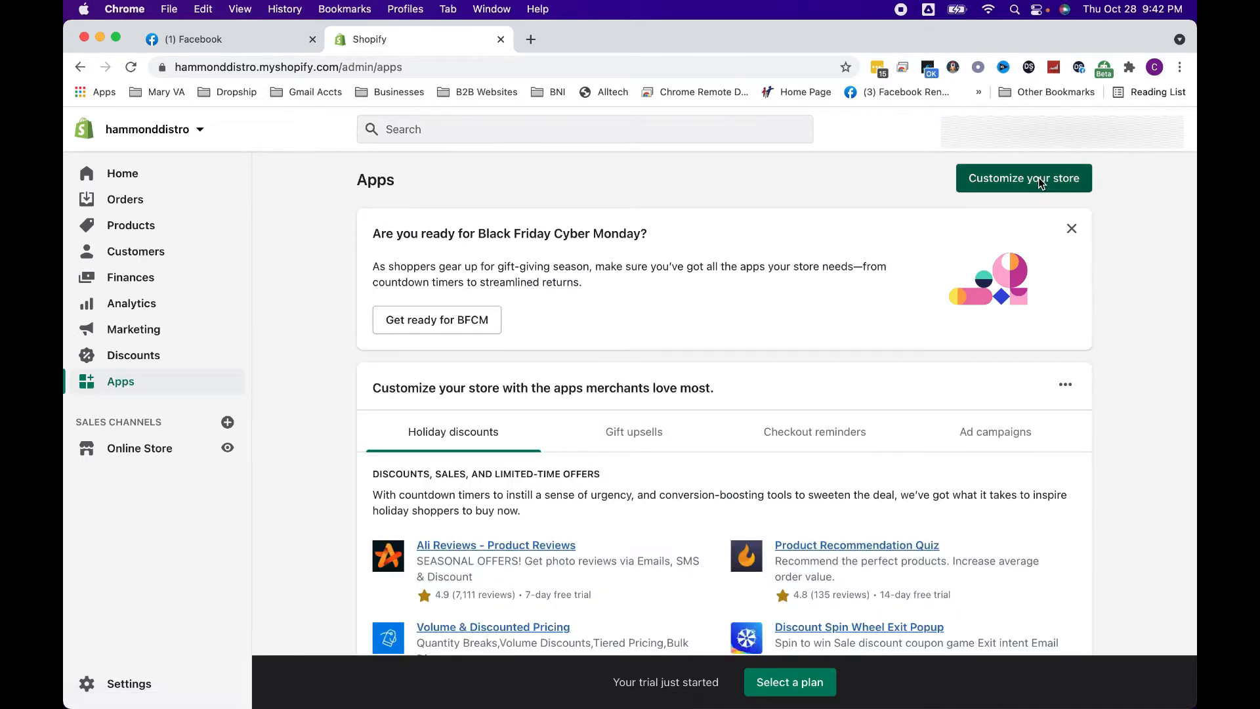
Search the app store for "facebook" and open the Facebook channel listing by Shopify
text(facebook)
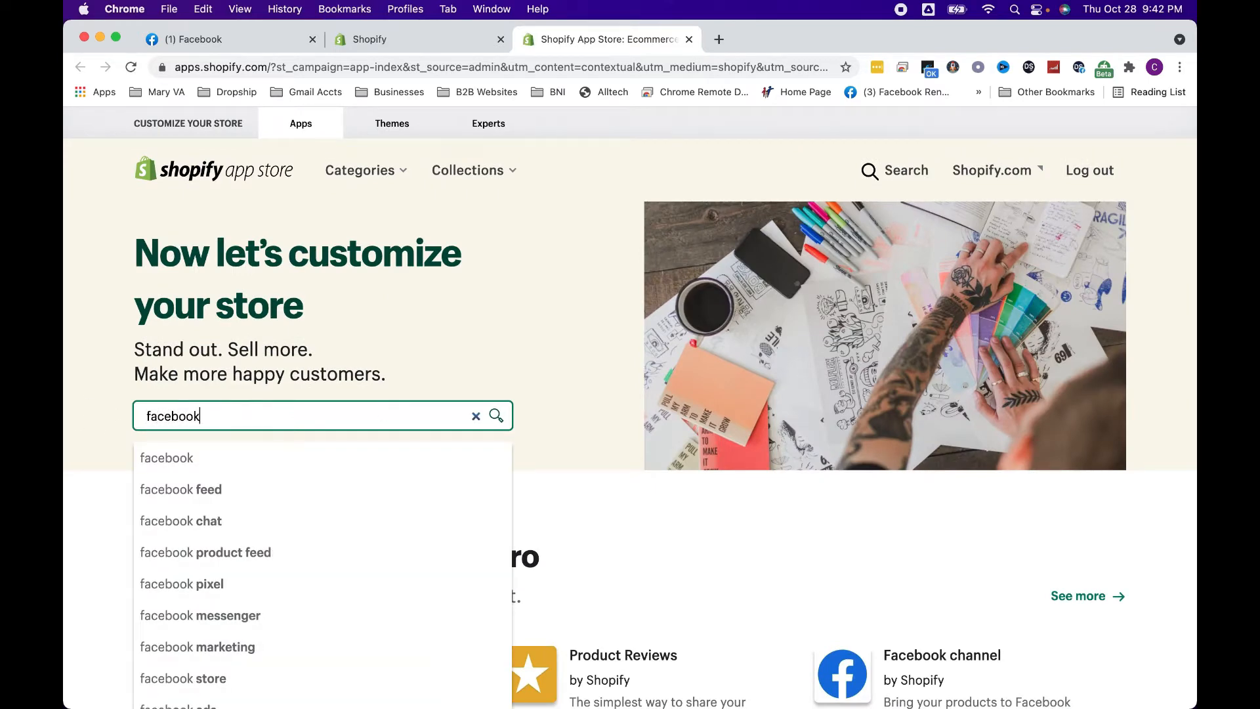
key(Return)
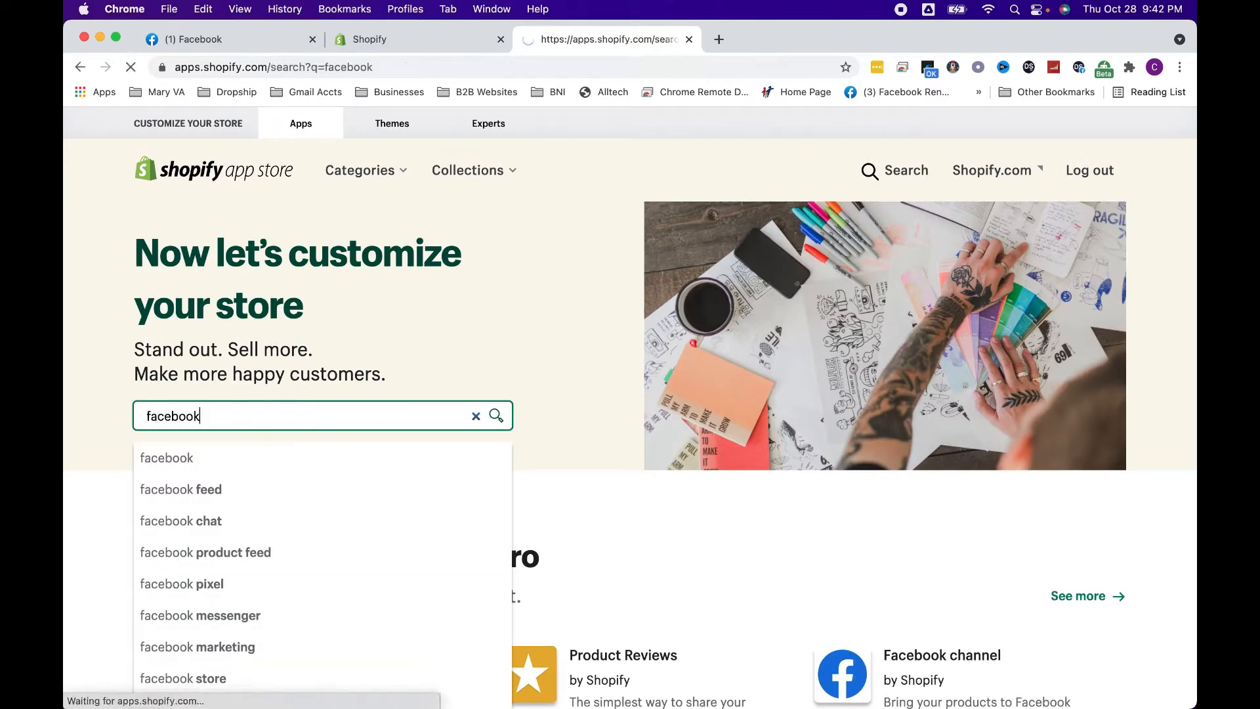
scroll(289, 526, down, 3)
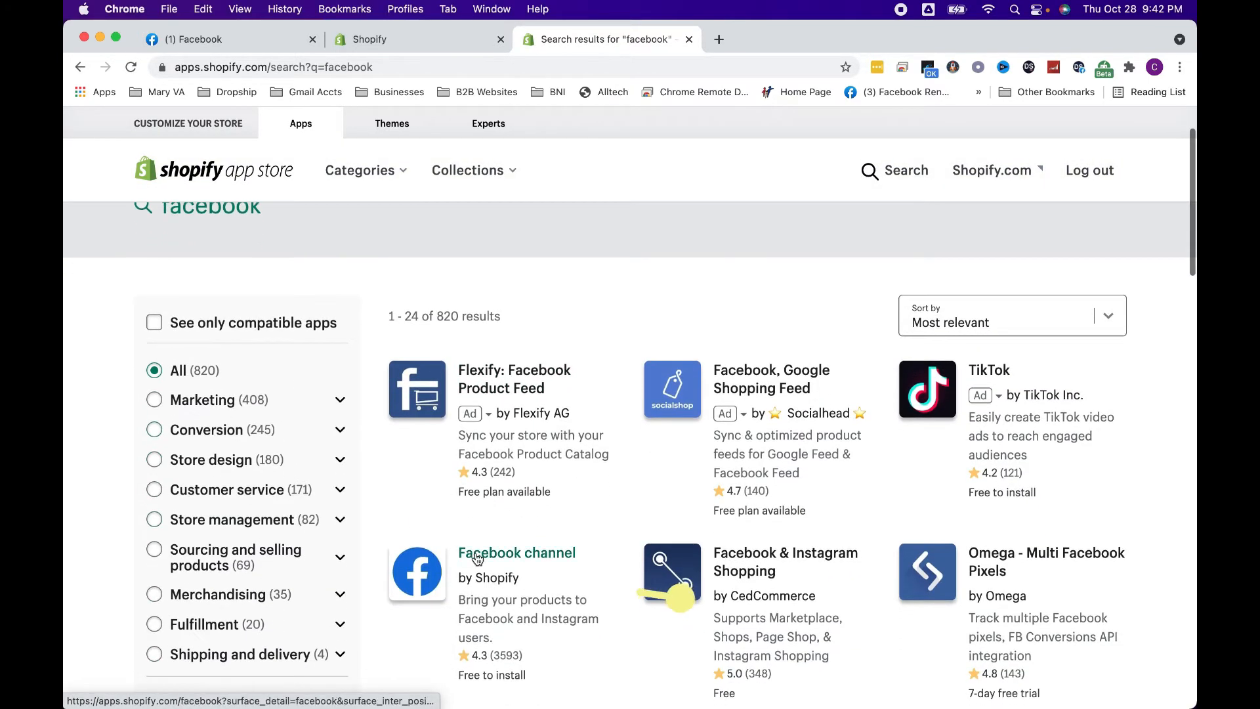
click(478, 556)
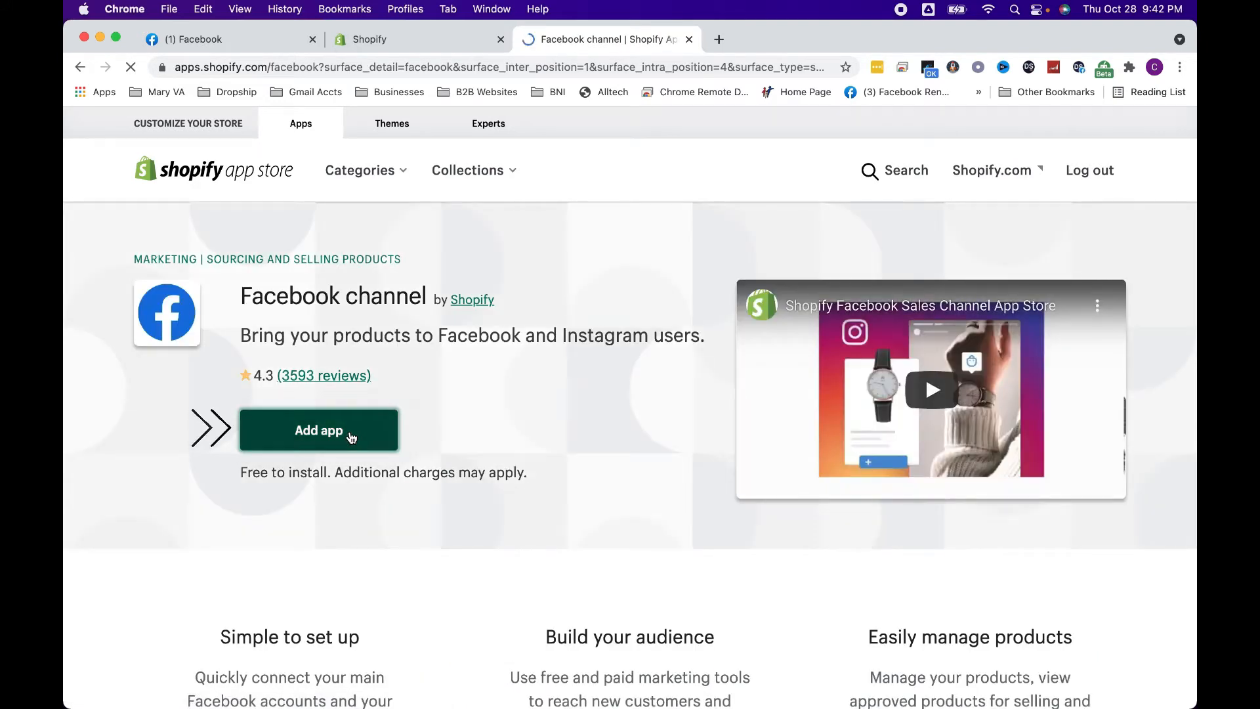
Add the Facebook channel app and approve its permissions to install it as a sales channel
click(350, 434)
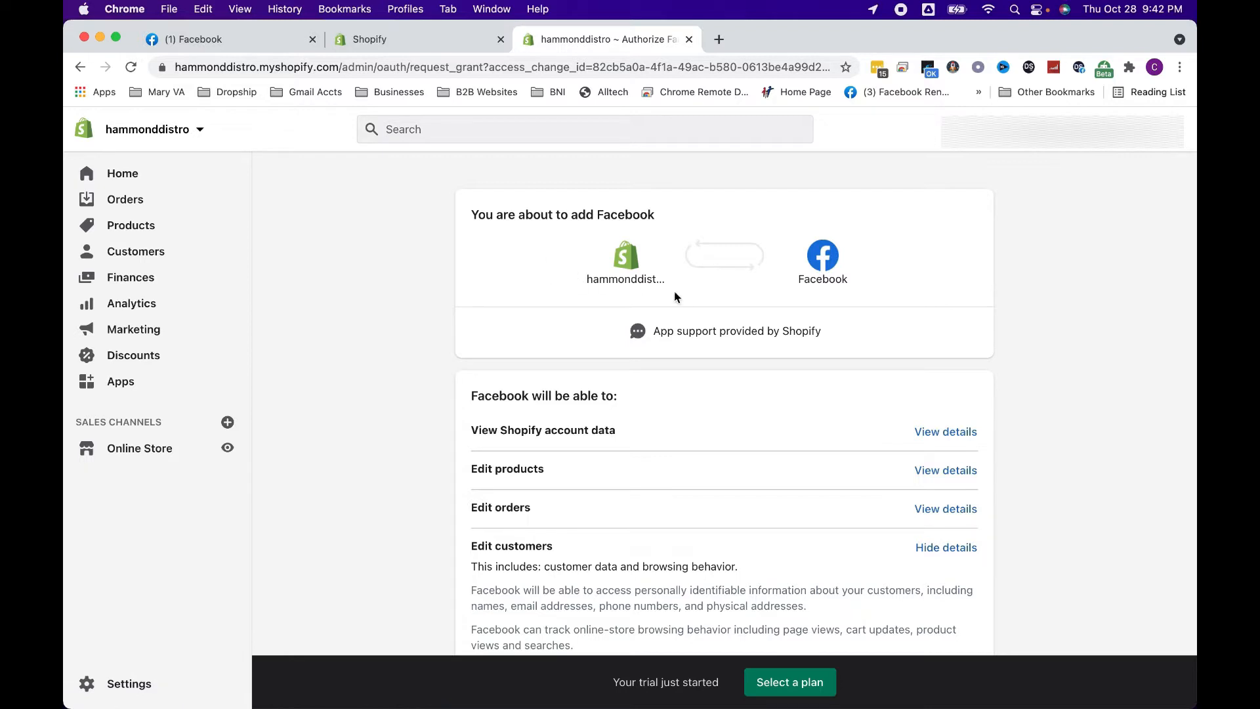
scroll(735, 361, down, 5)
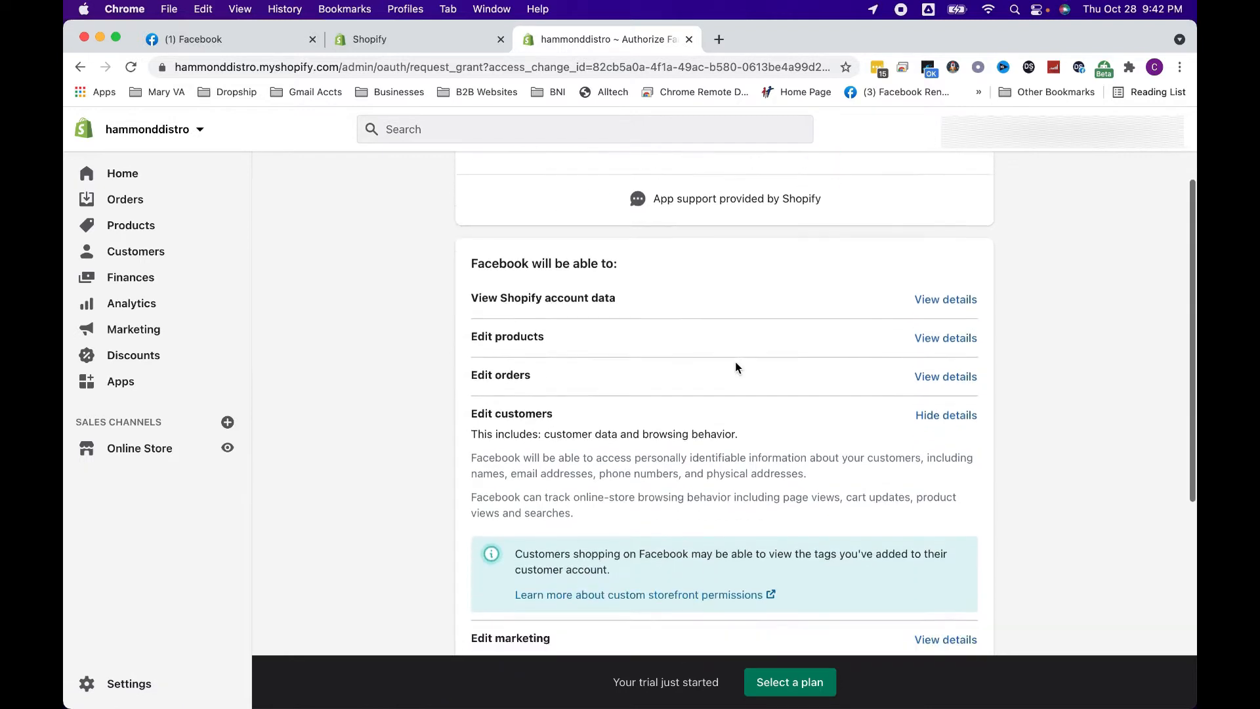
scroll(735, 361, down, 4)
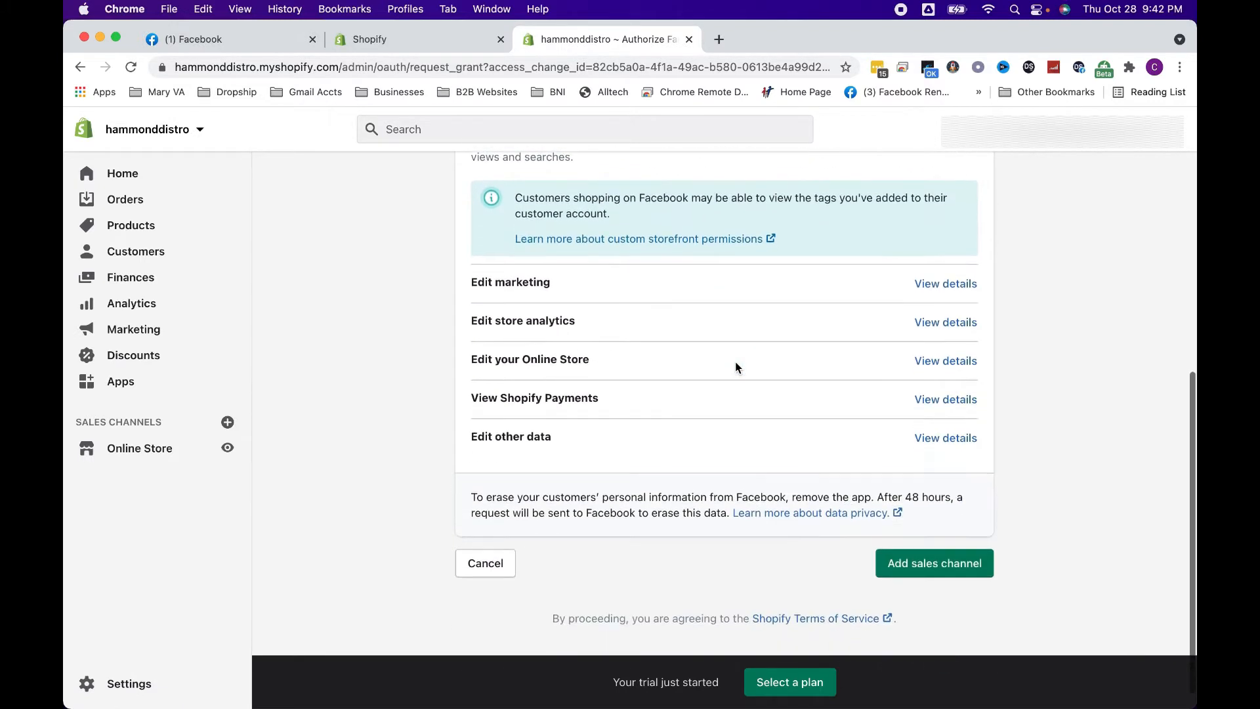
click(962, 564)
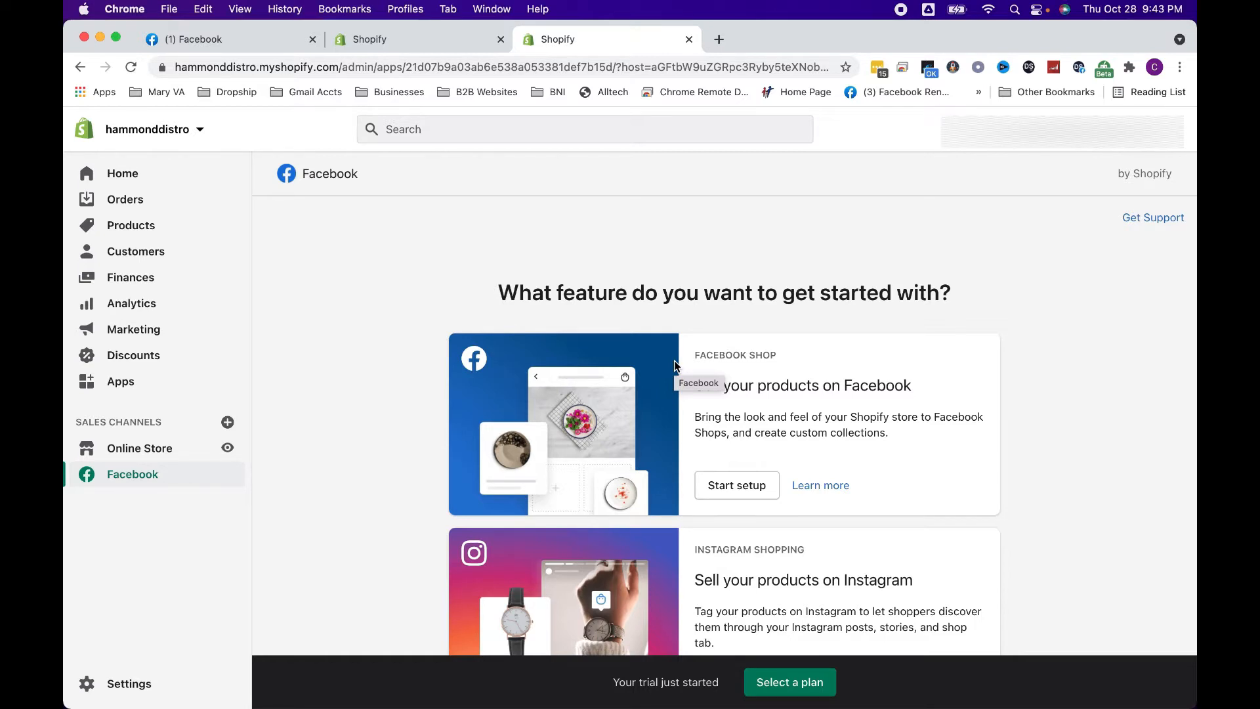
Start the Facebook Shop setup and connect the Facebook account, submitting the account password
scroll(646, 315, down, 3)
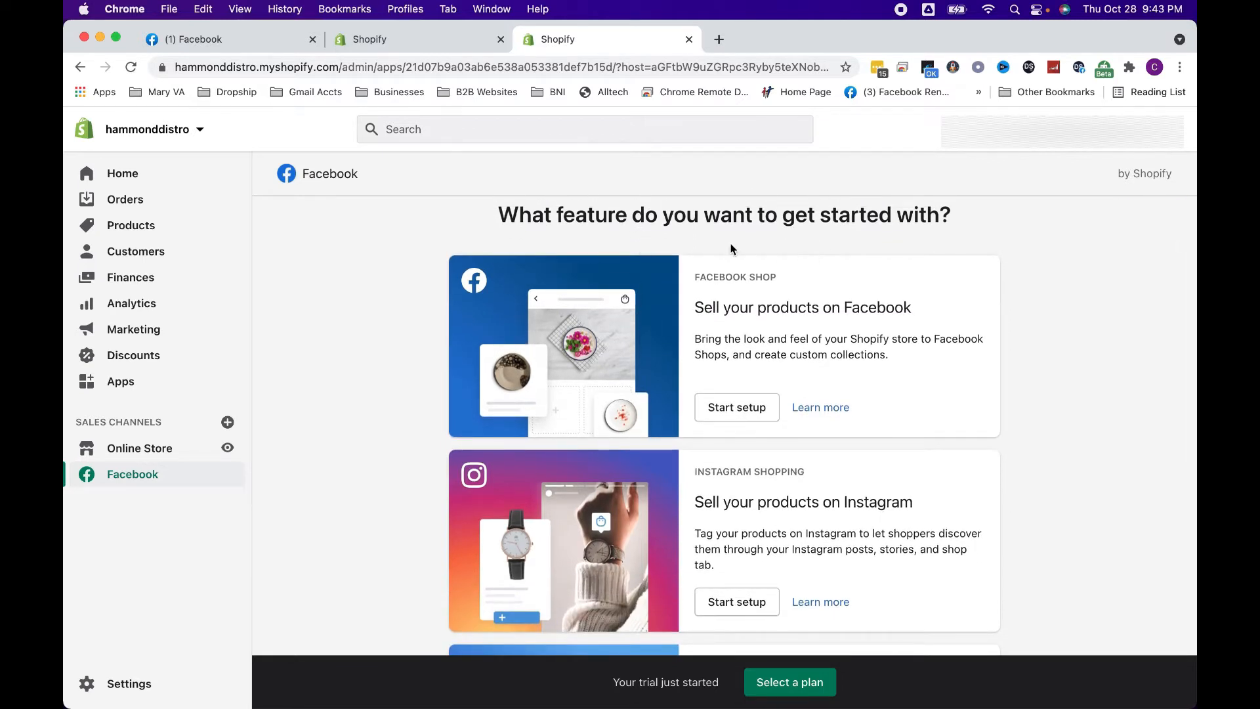
click(747, 421)
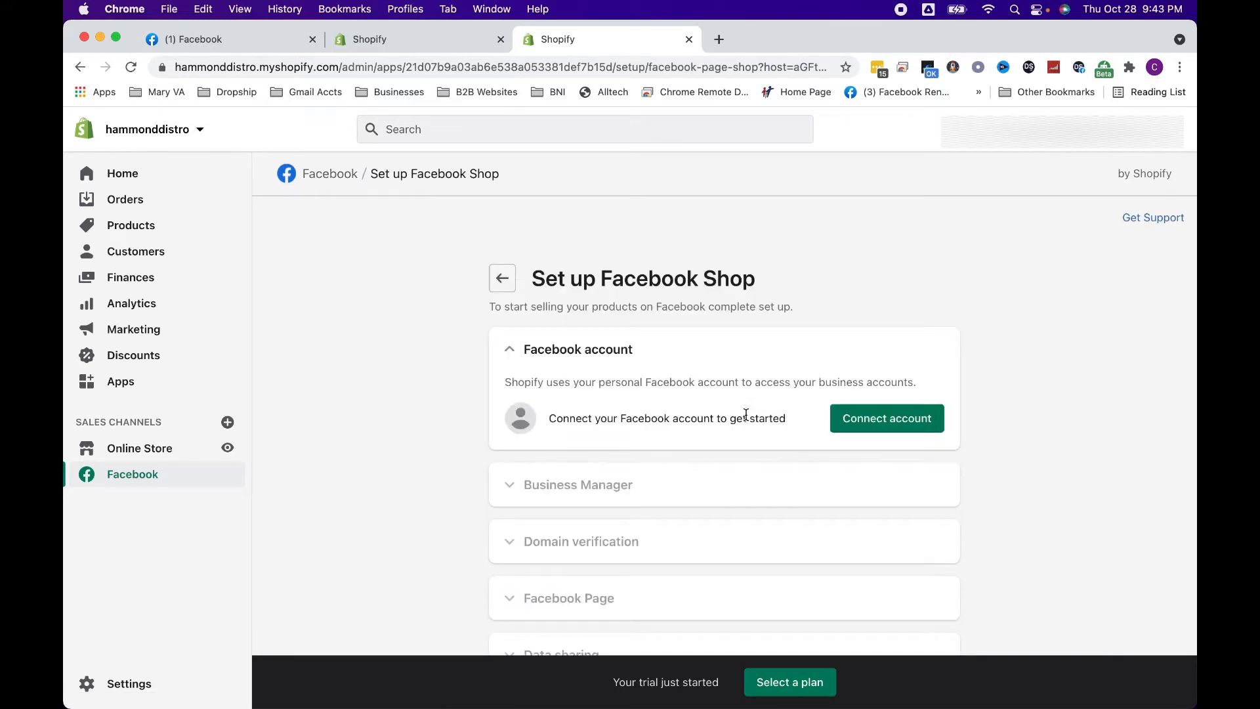
click(868, 420)
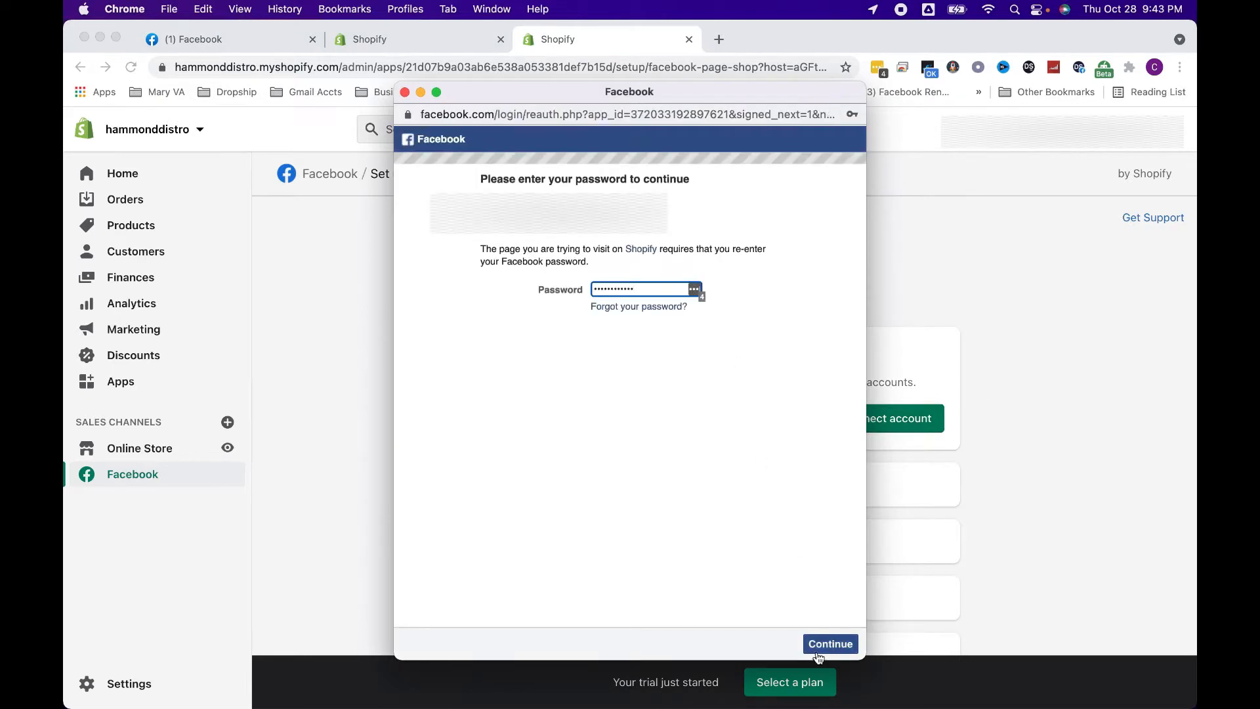
click(817, 649)
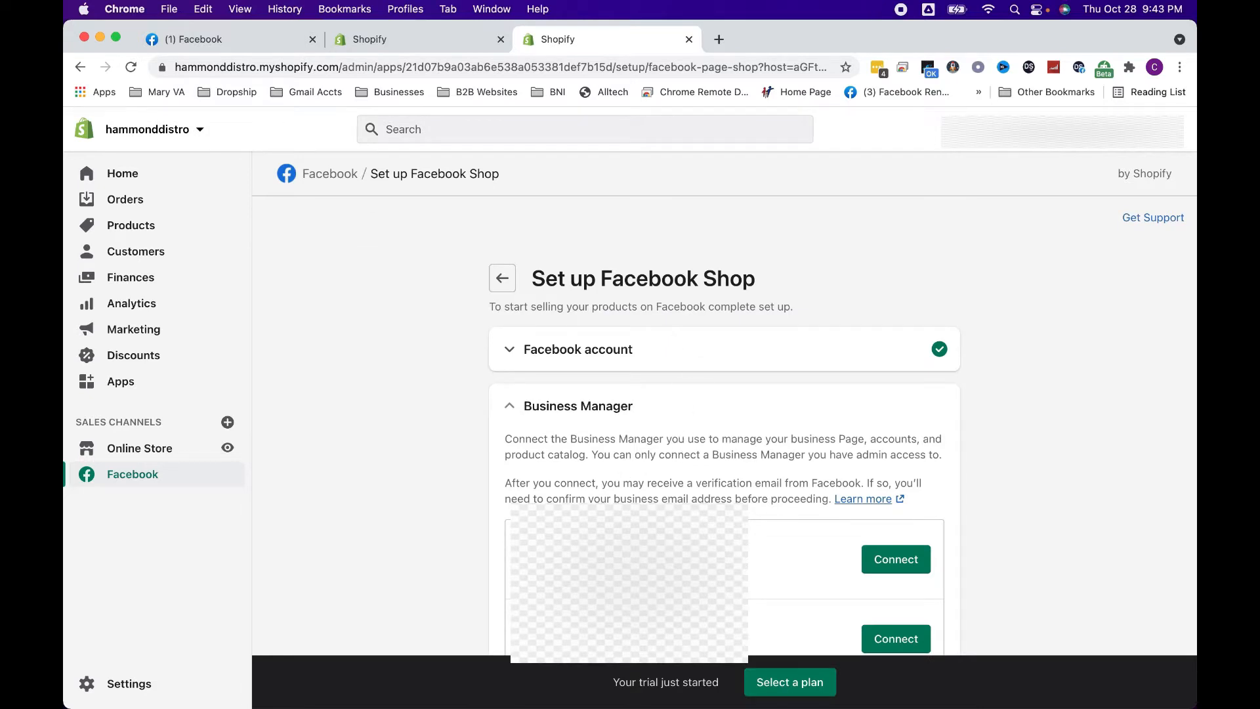
Connect the second listed Business Manager and complete the domain verification section
scroll(831, 558, down, 2)
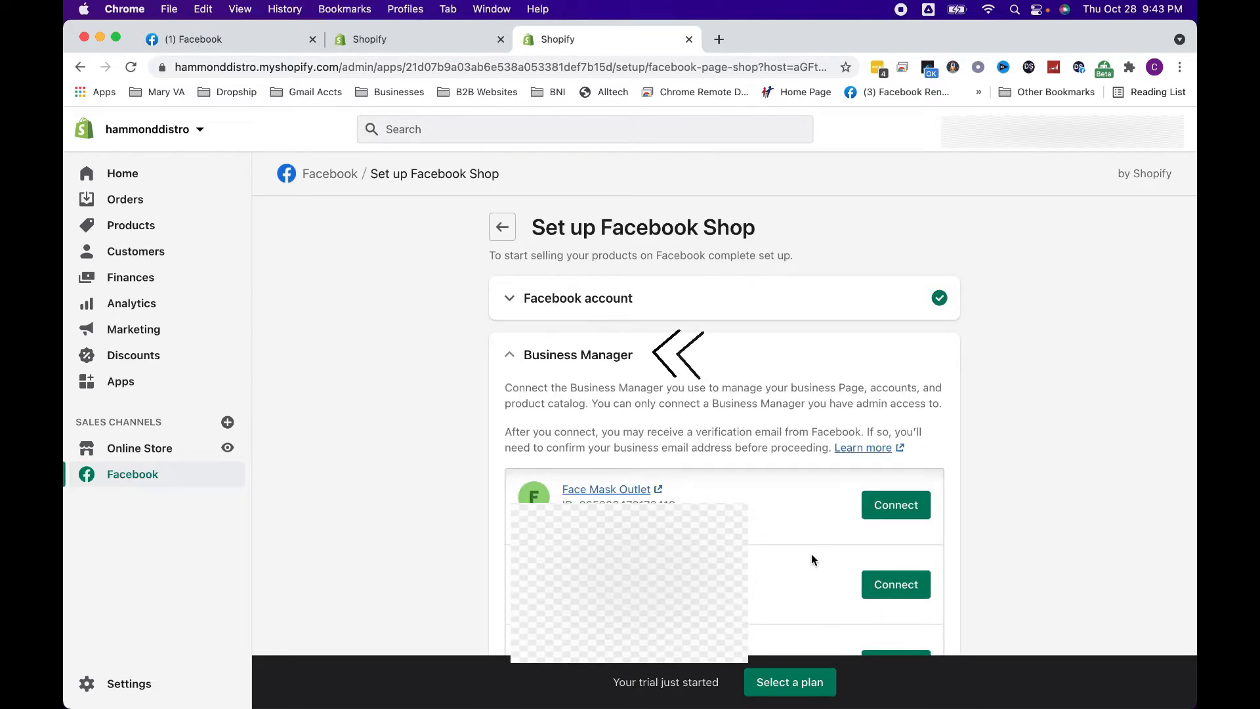
scroll(804, 459, up, 2)
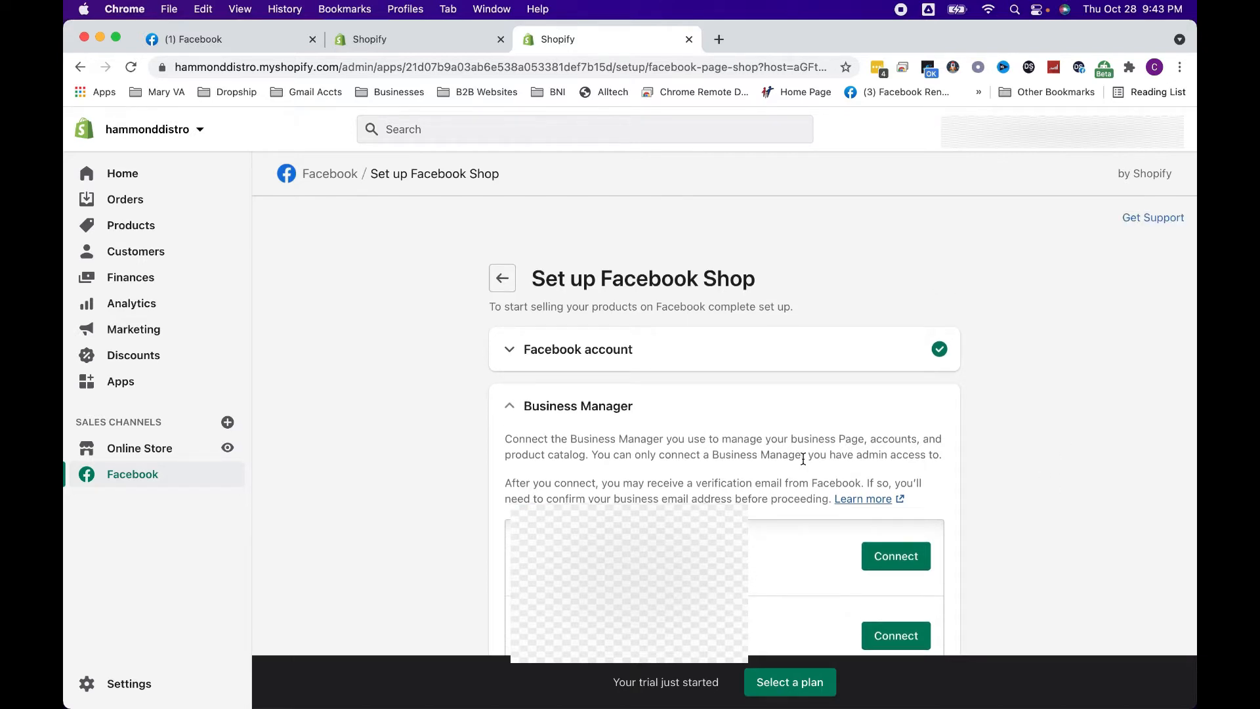
click(890, 640)
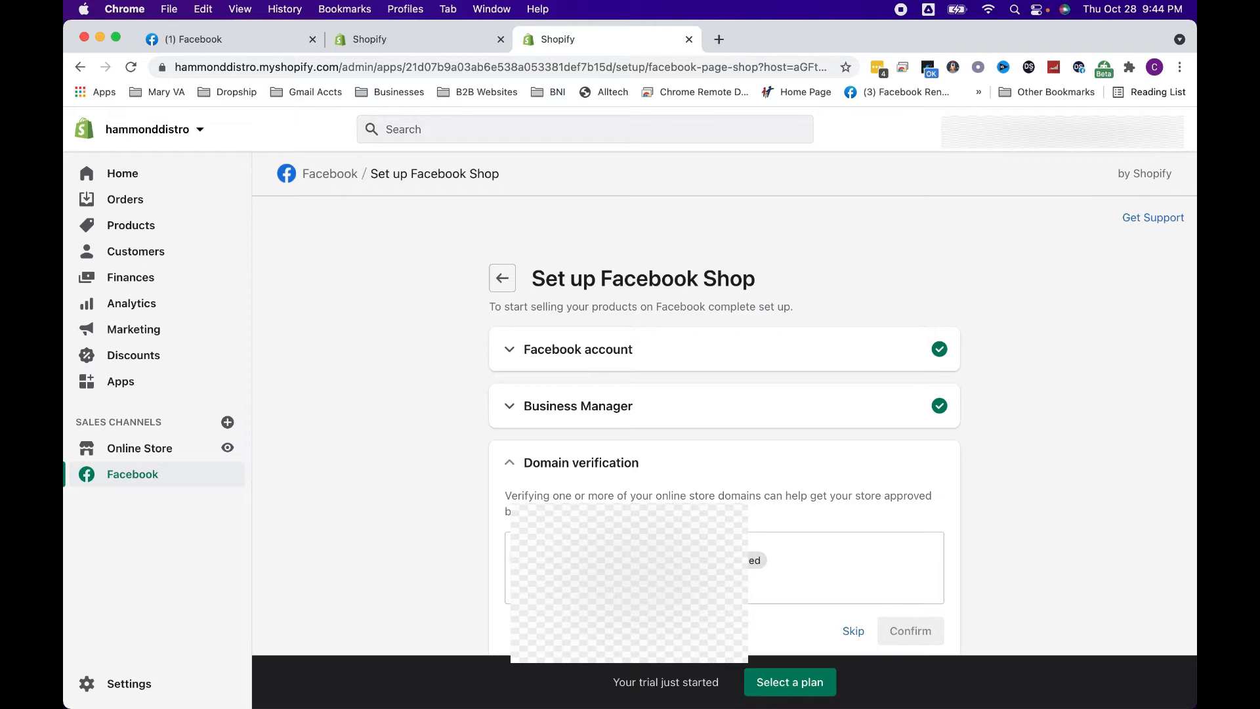
click(893, 628)
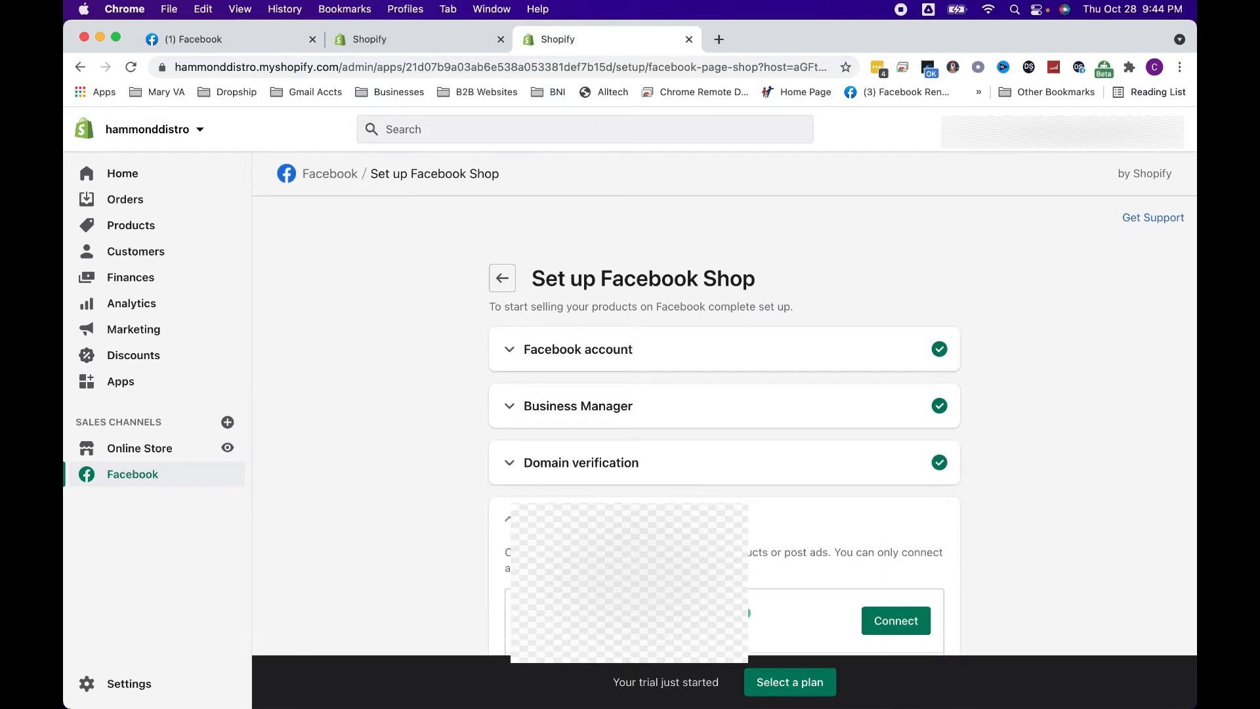
Choose to create a new Facebook business Page for the shop and continue to Facebook's page creation form
scroll(725, 425, down, 1)
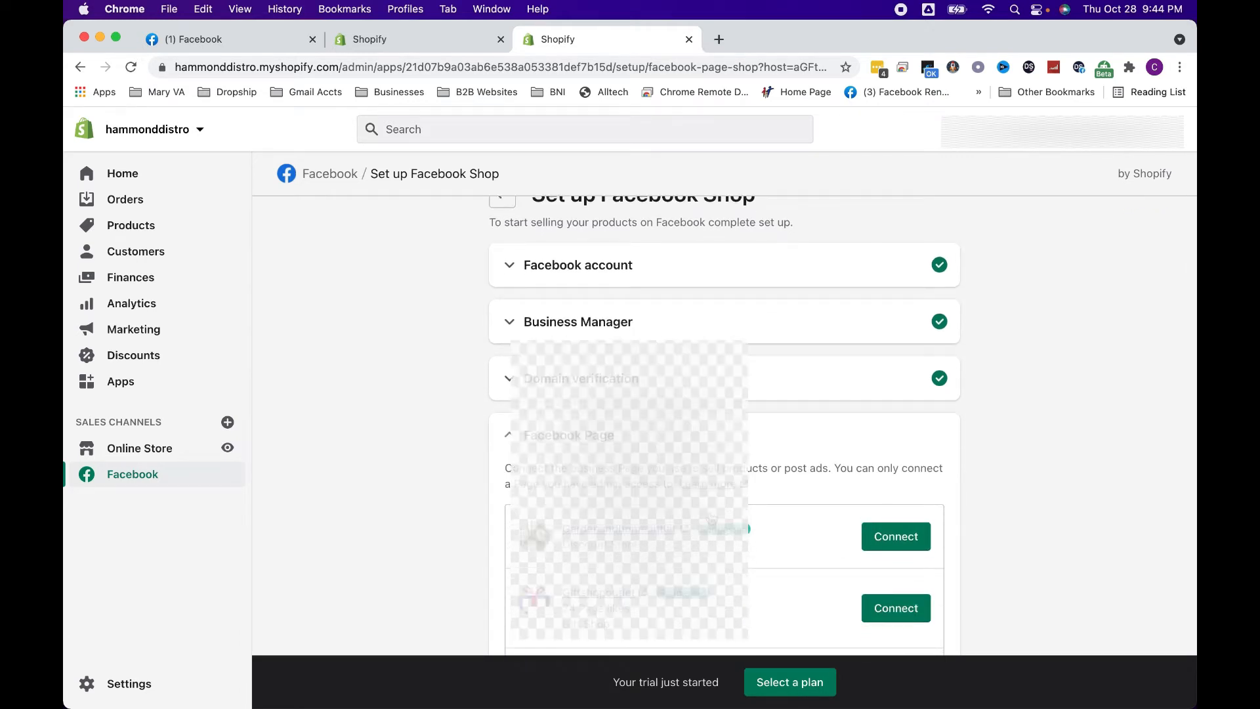
scroll(911, 467, down, 2)
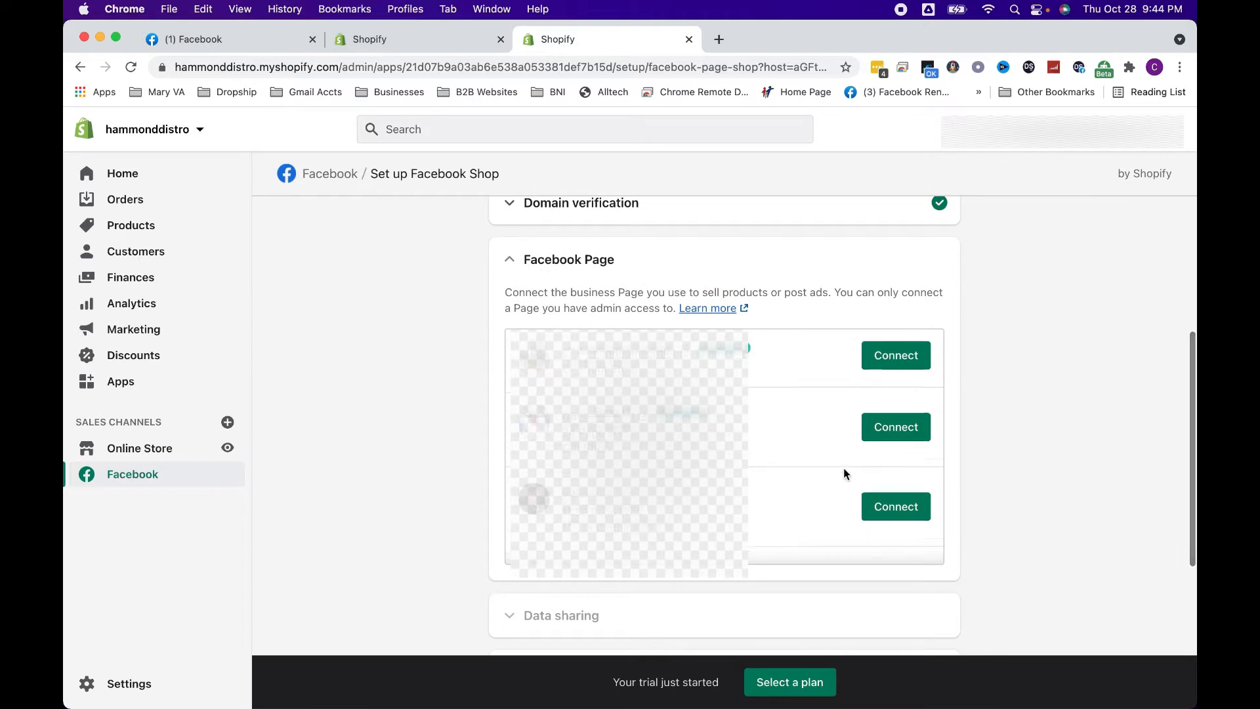
scroll(845, 472, down, 2)
scroll(845, 473, down, 1)
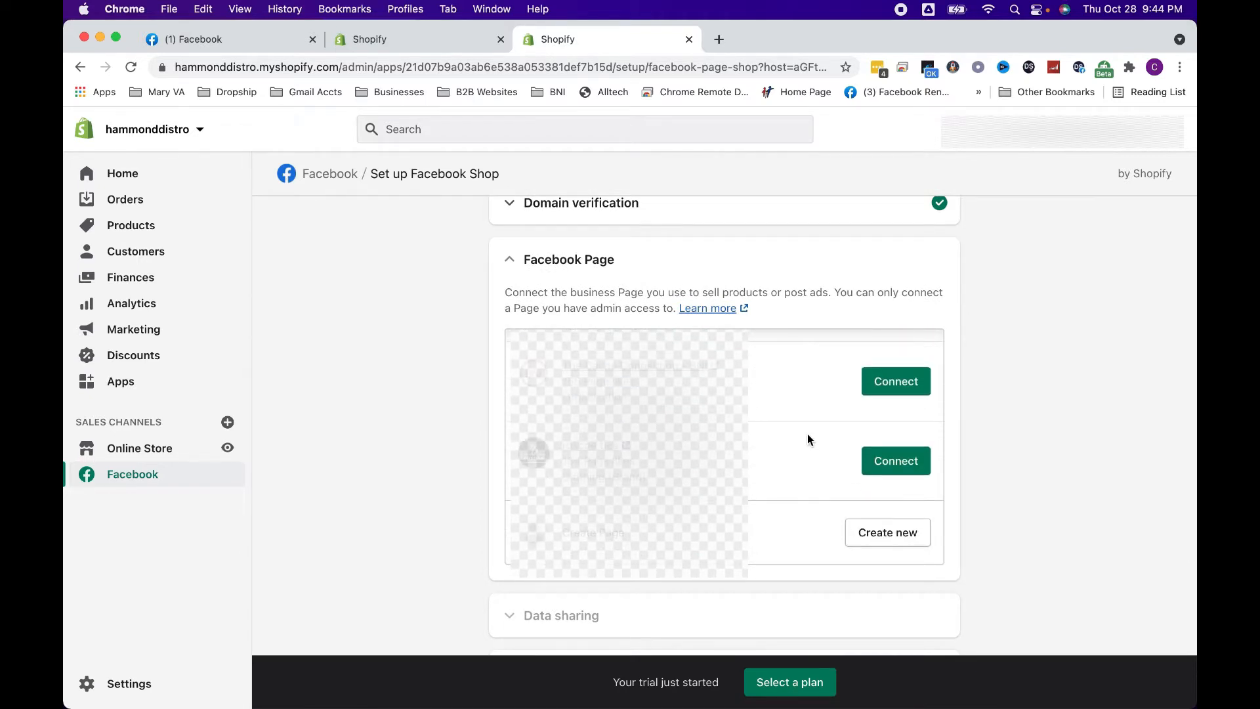
click(880, 533)
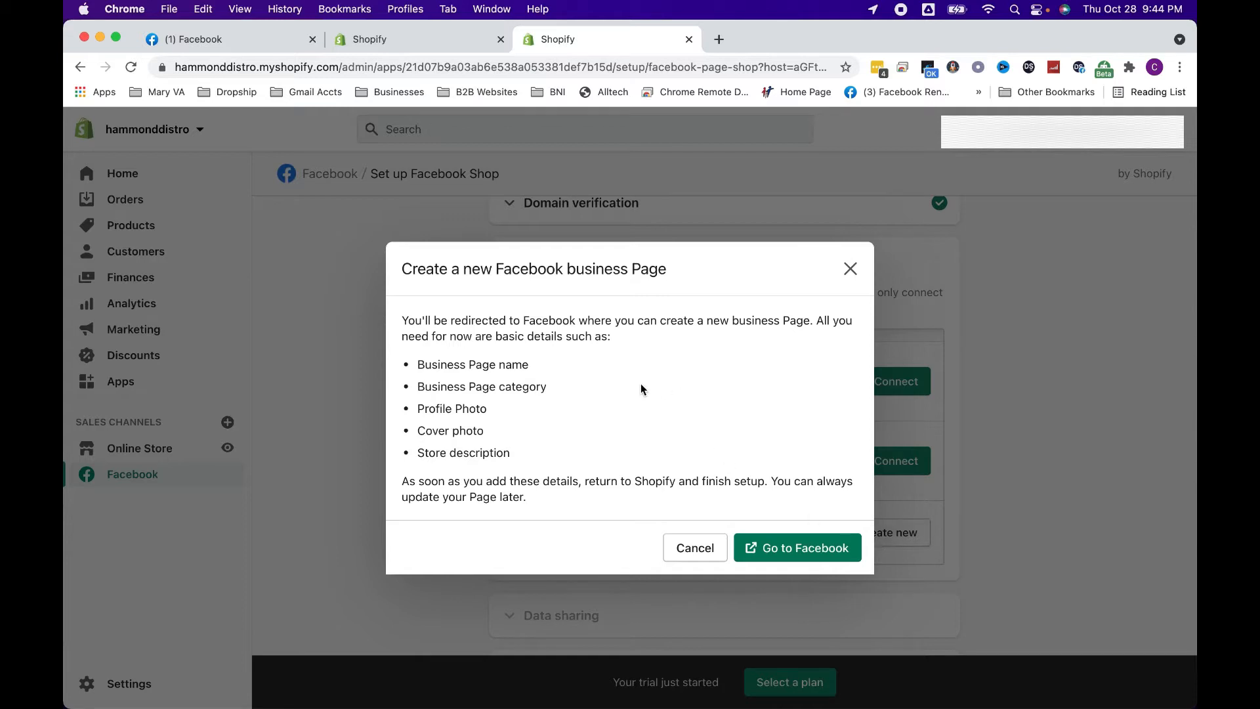
click(773, 547)
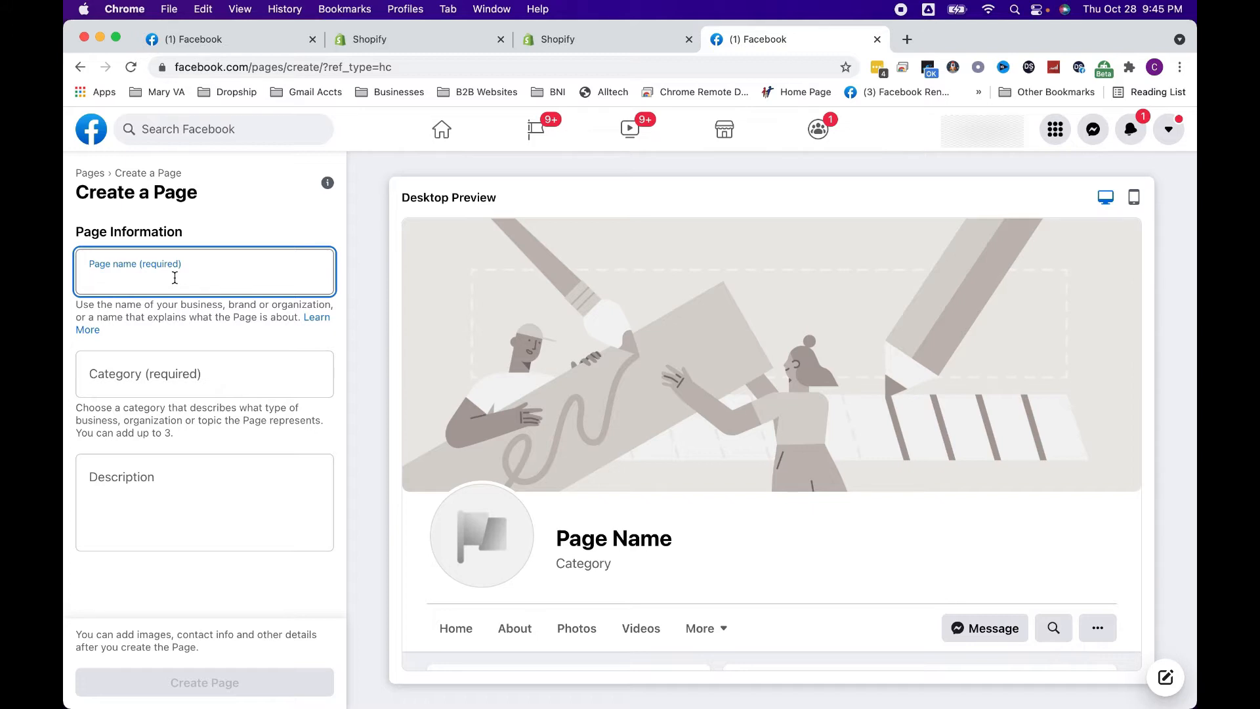
Name the new Page "Outlet Sales Online" and assign it the Gift Shop category, found by searching "retail"
text(Outlet Sales )
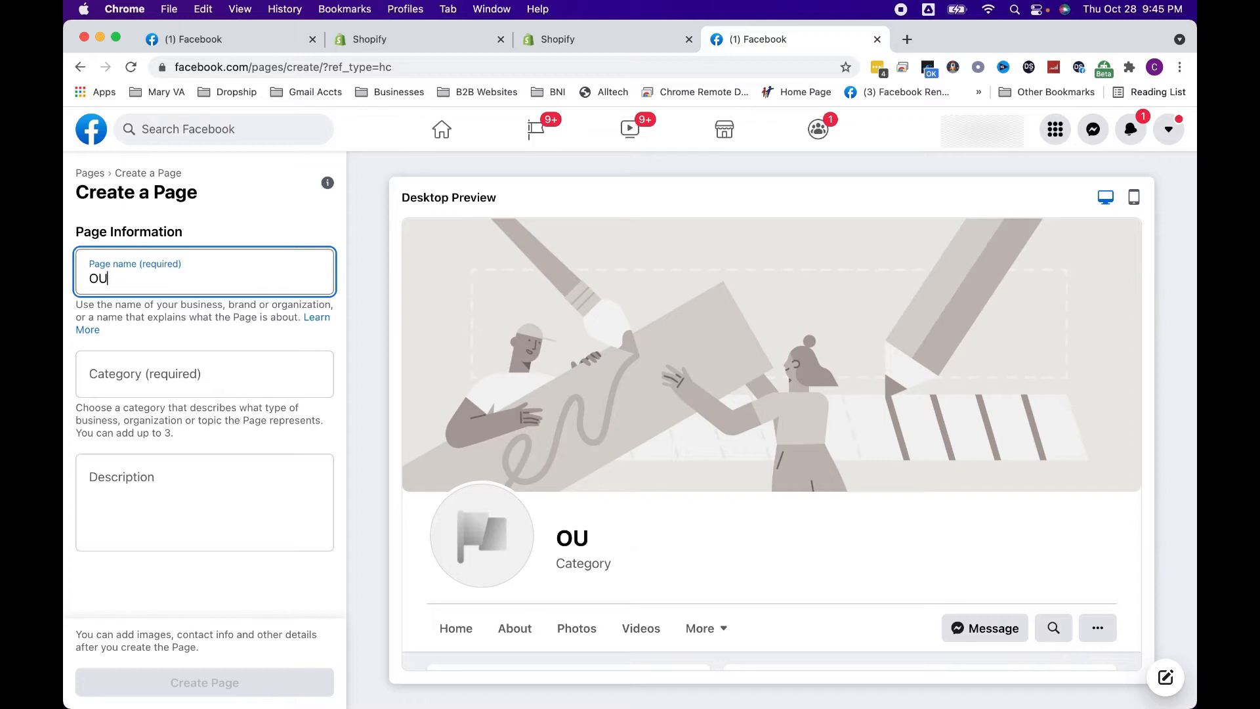
text(Online)
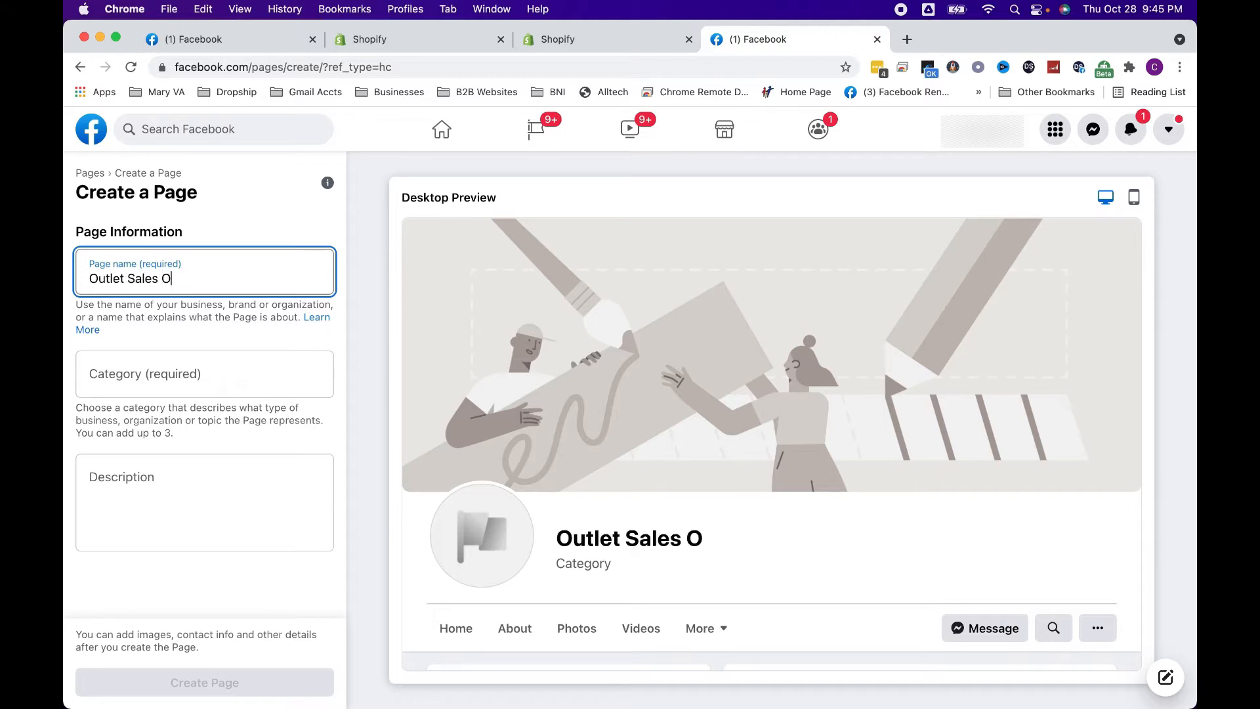
click(144, 373)
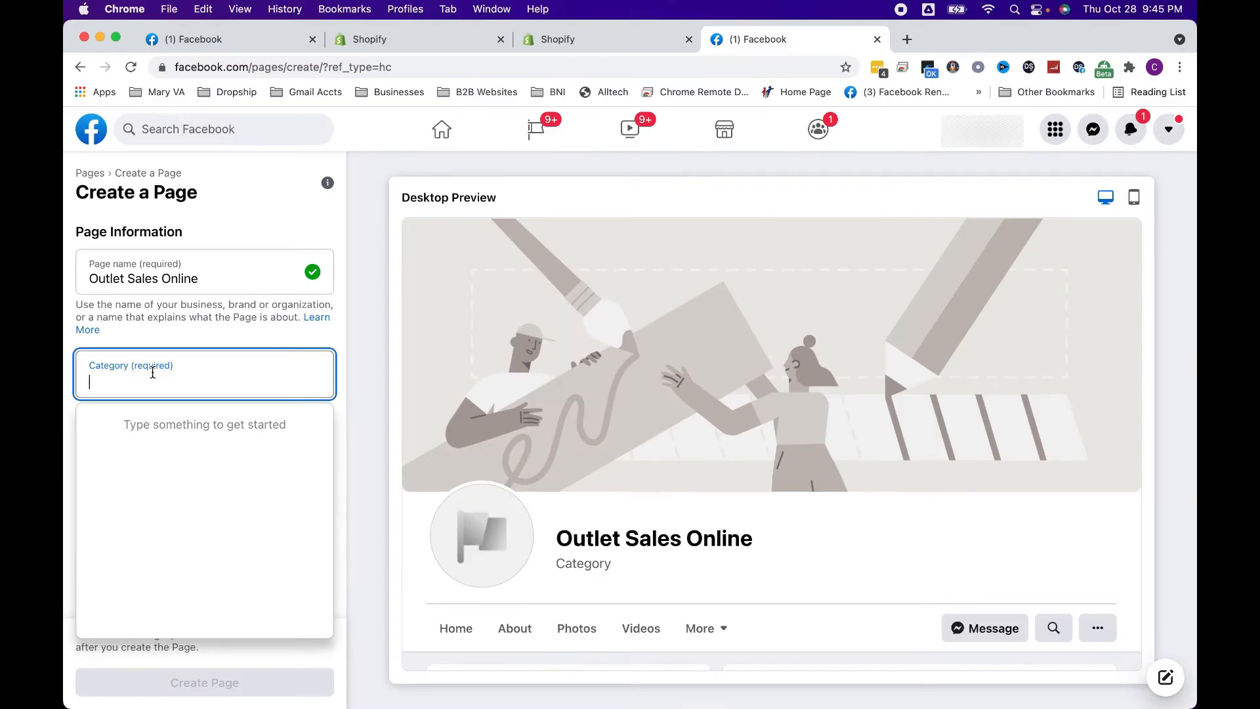
text(retail)
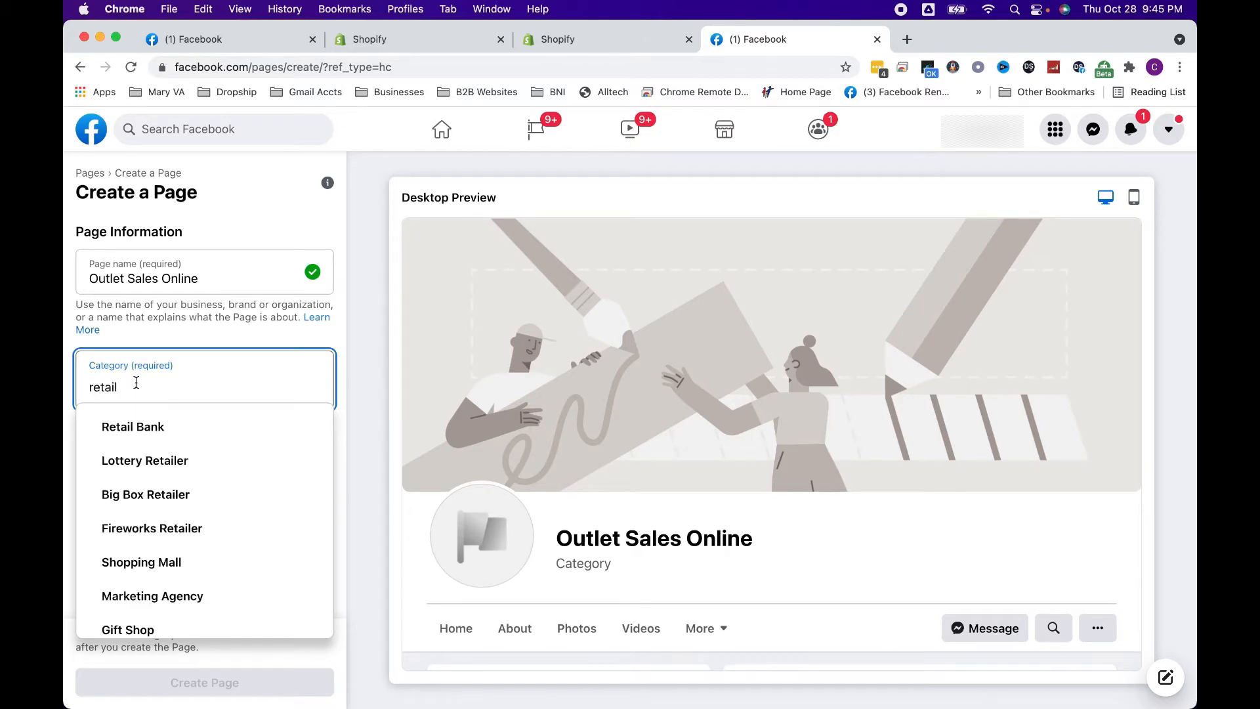
scroll(164, 459, down, 1)
scroll(165, 458, down, 1)
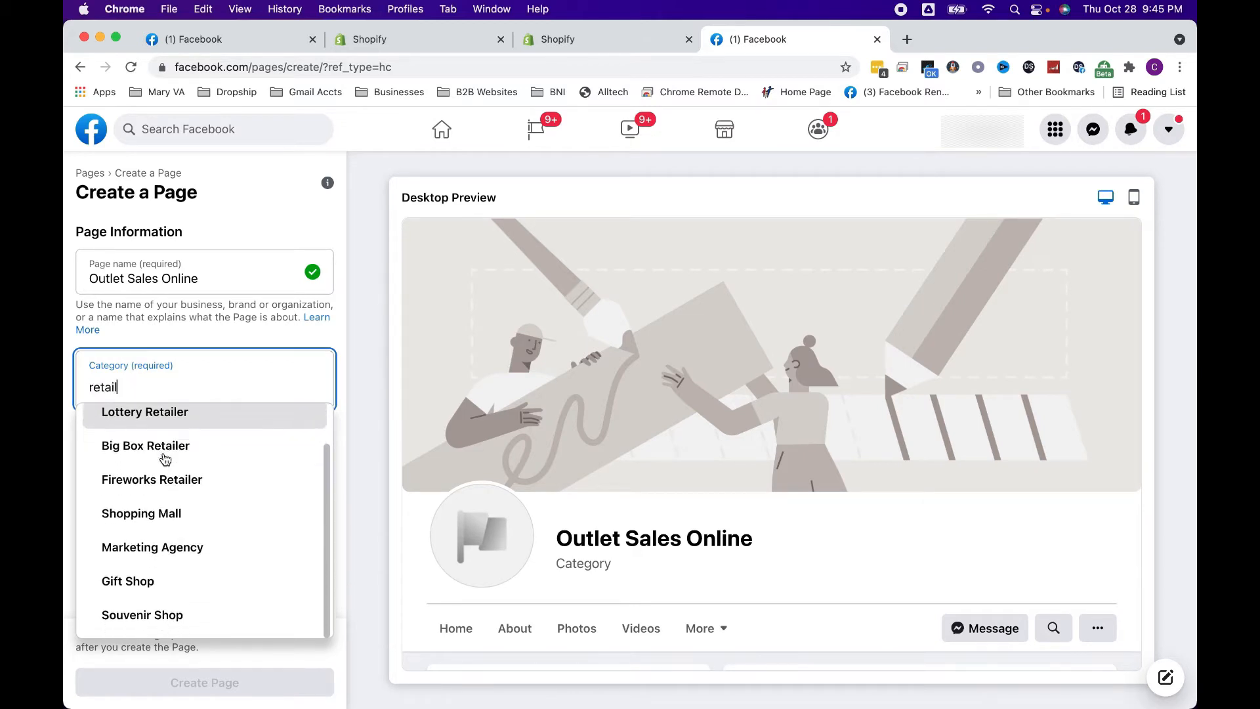
click(160, 578)
Enter the description "Online store selling the best gifts at outlet prices" and create the Page
click(142, 495)
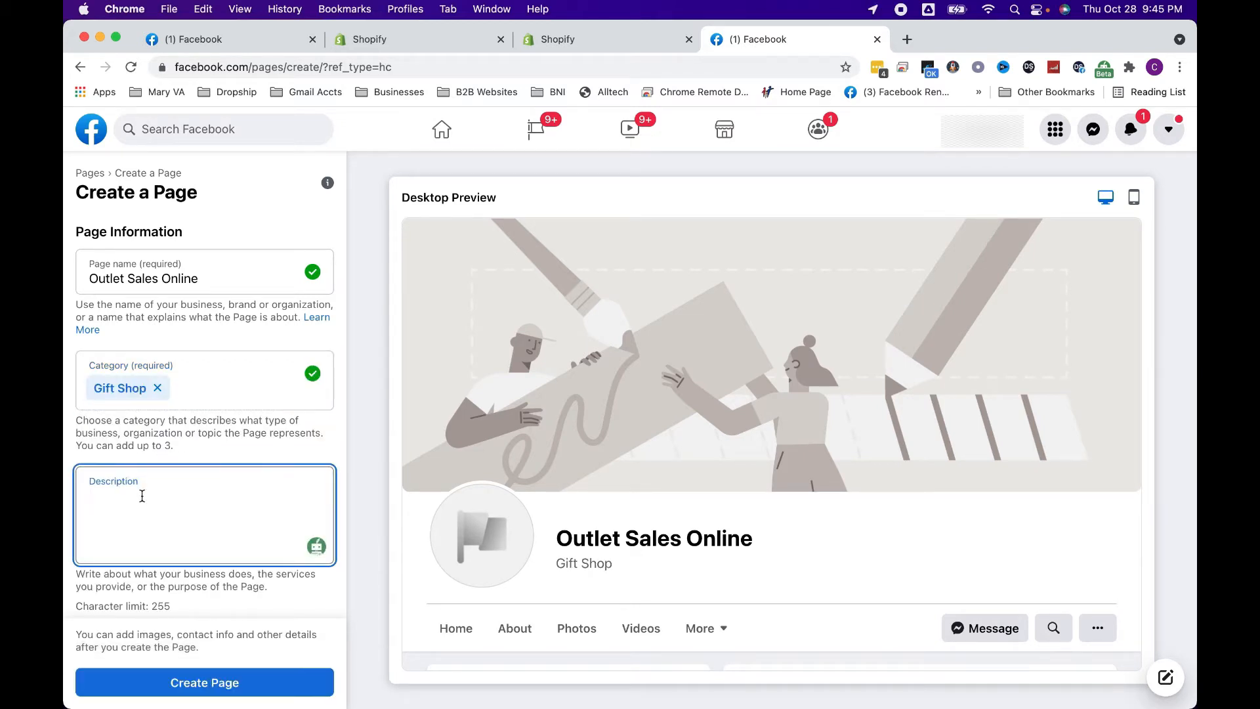
text(Online store selling the best)
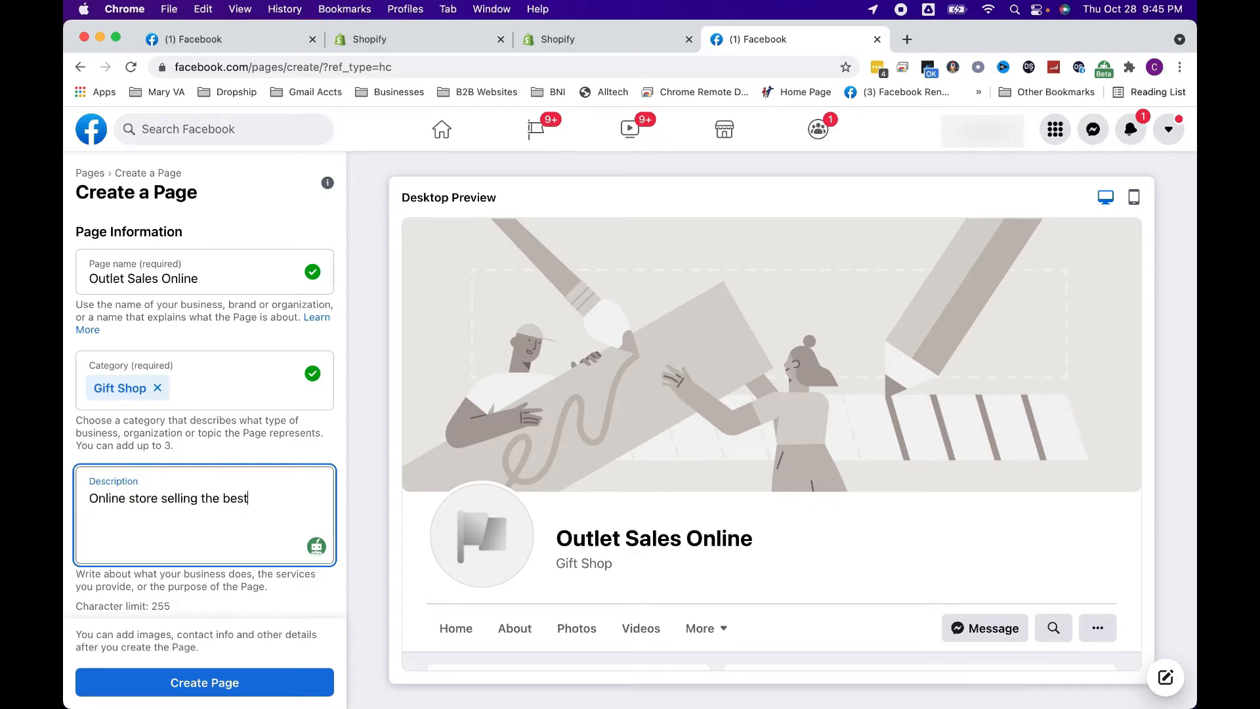
text(on)
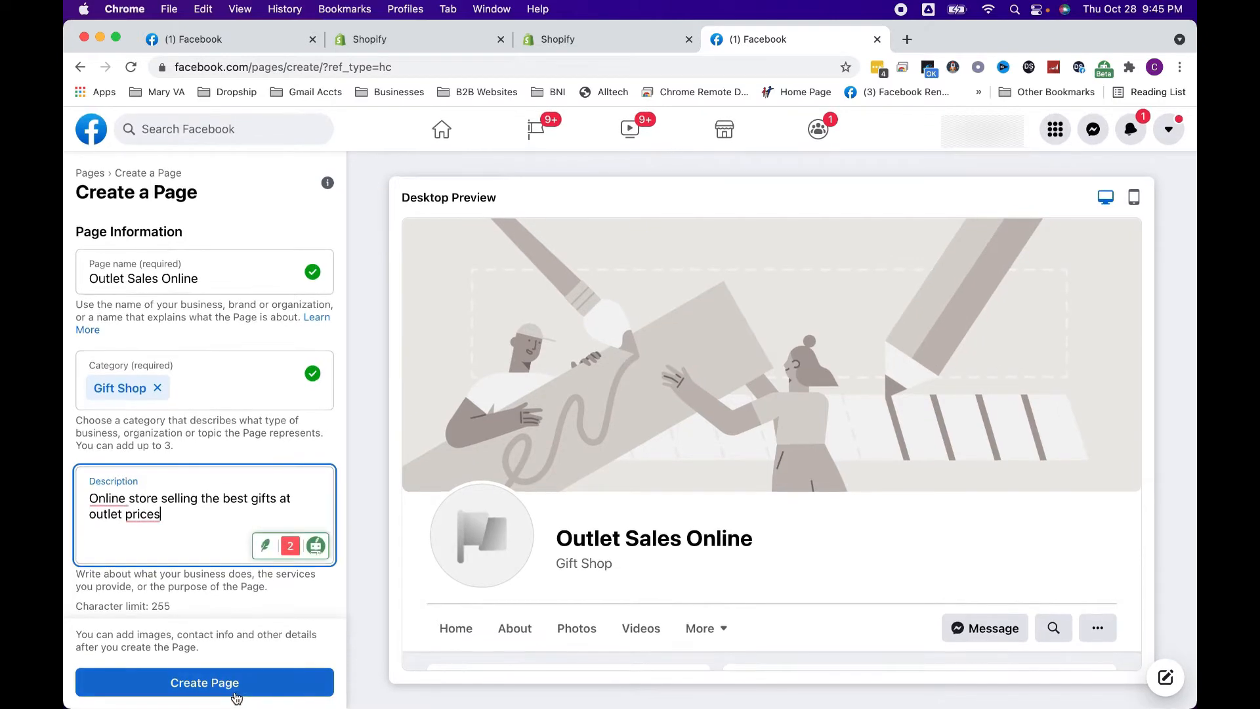
click(235, 695)
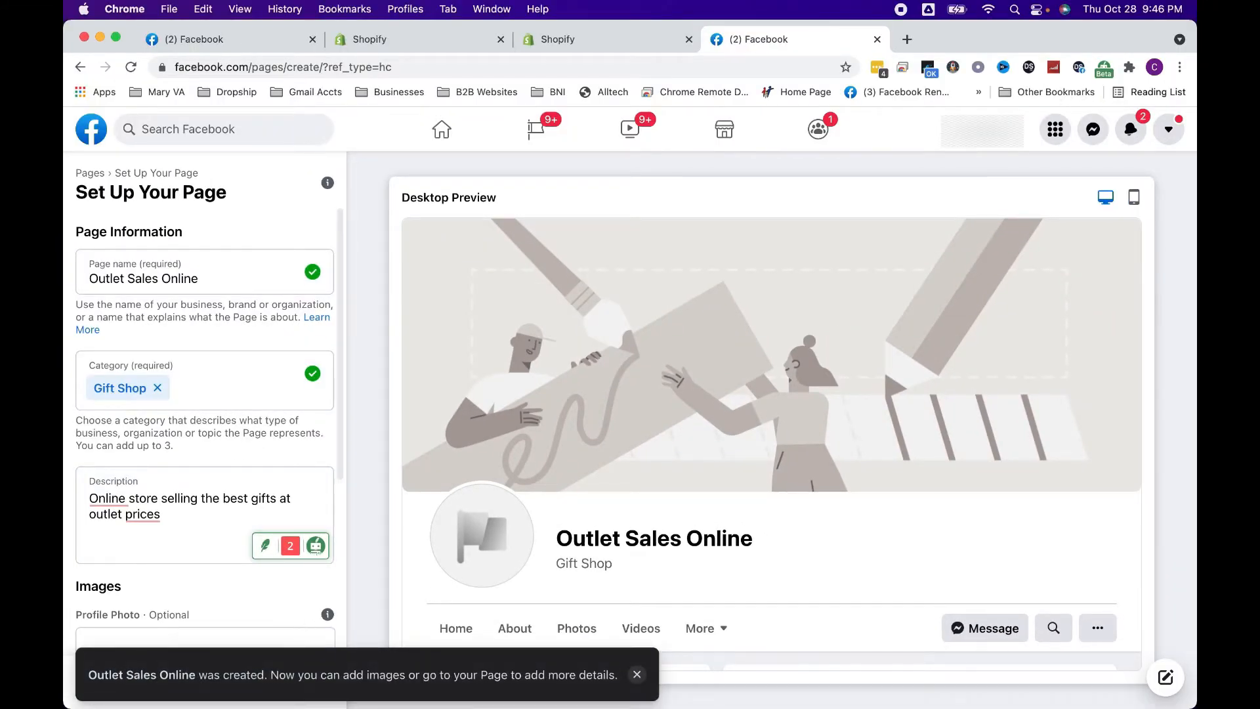
Dismiss the on-screen notifications, review the Page's image sections, and open pexels.com in a new browser tab
click(637, 675)
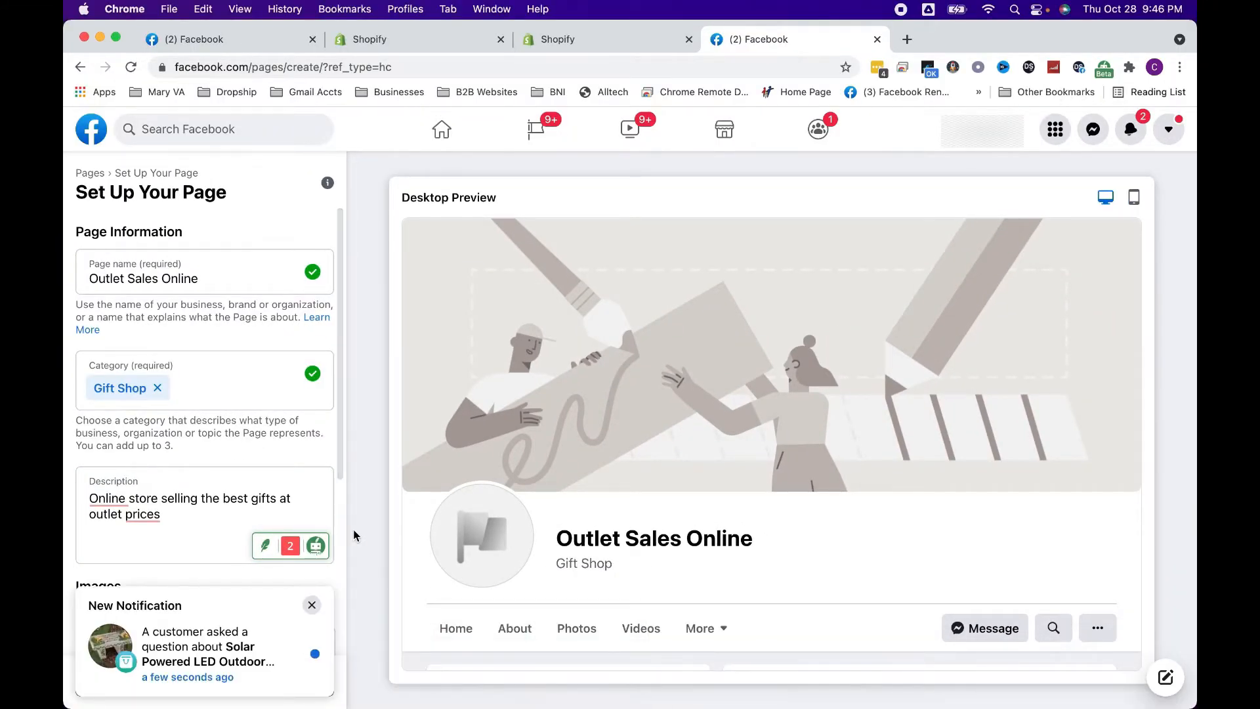
click(313, 604)
scroll(238, 585, down, 5)
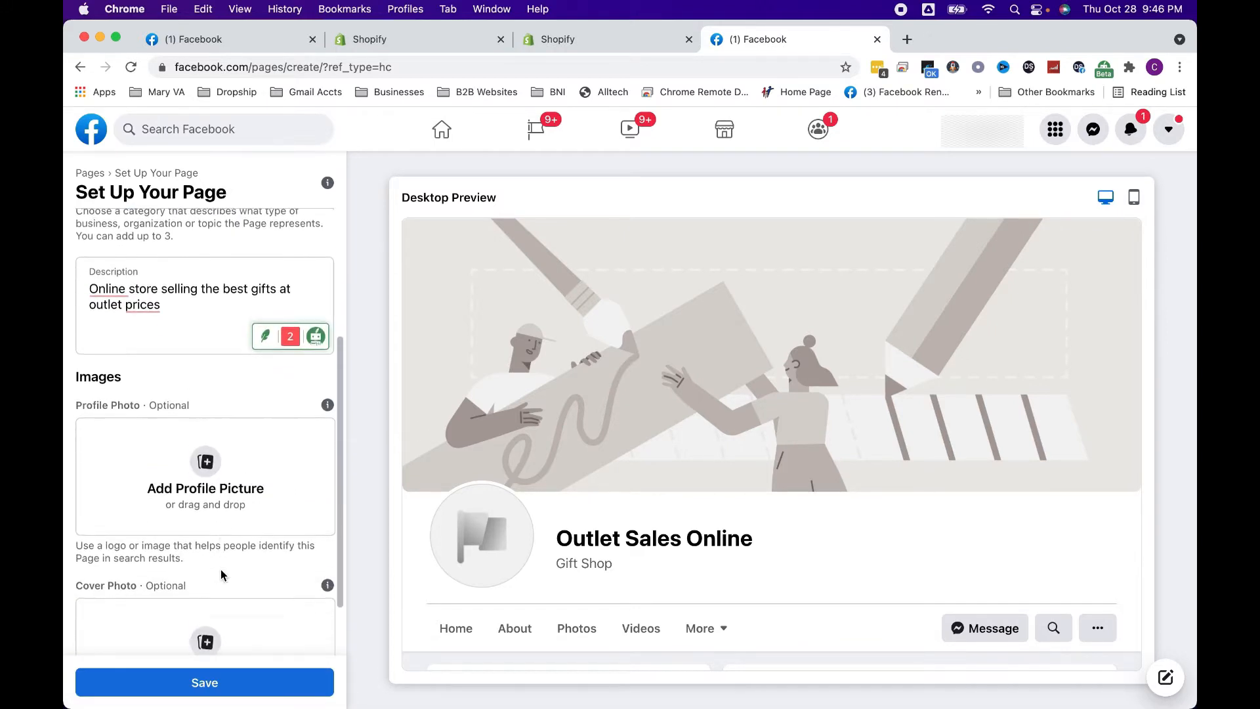
scroll(273, 534, down, 1)
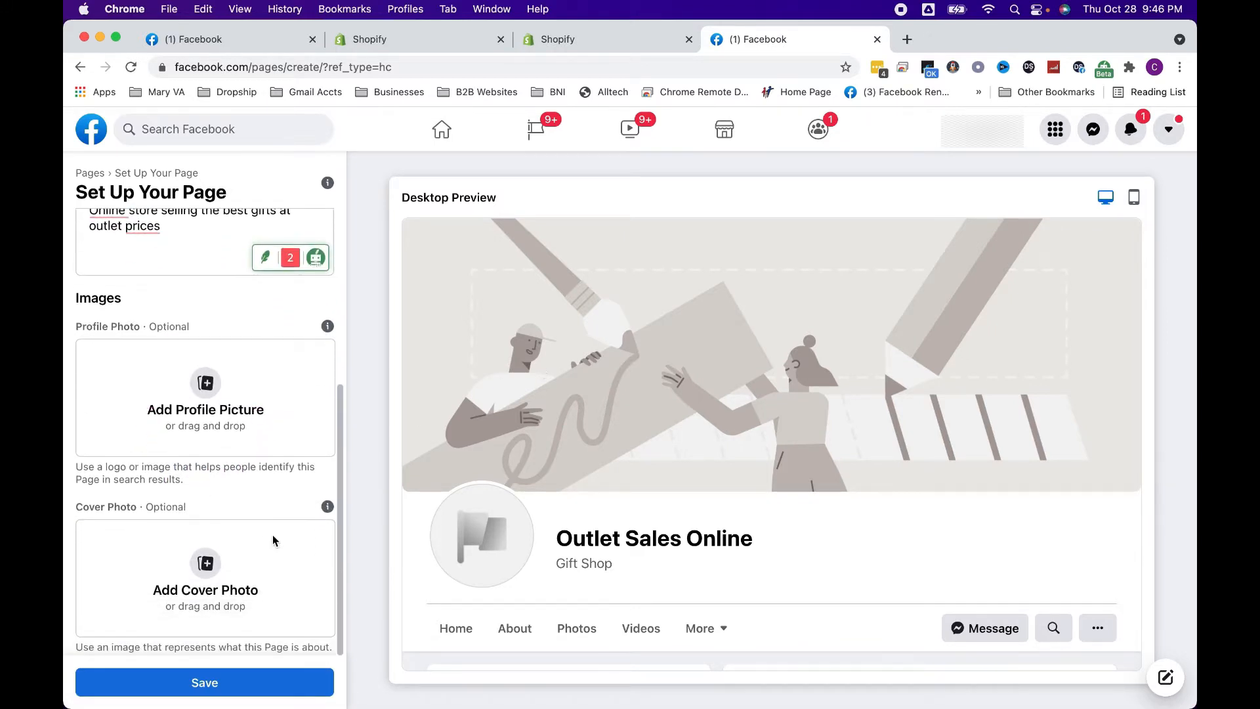
click(908, 41)
text(pexel)
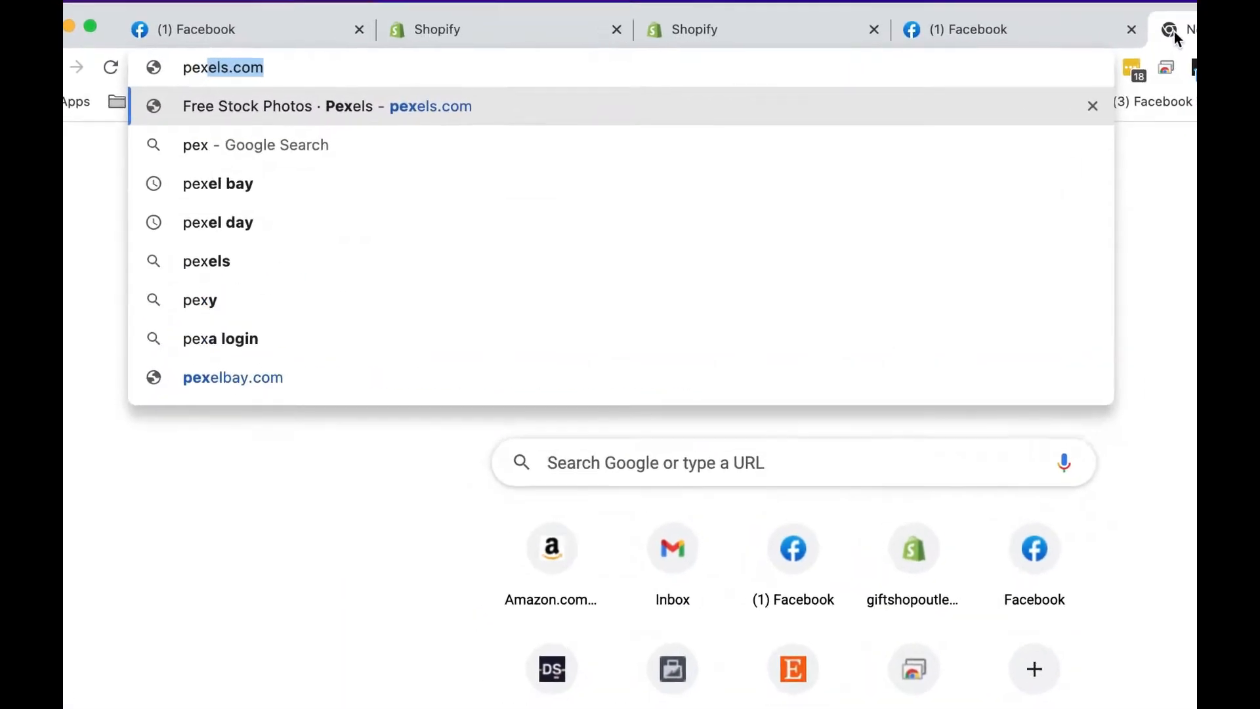
text(s.com)
key(Return)
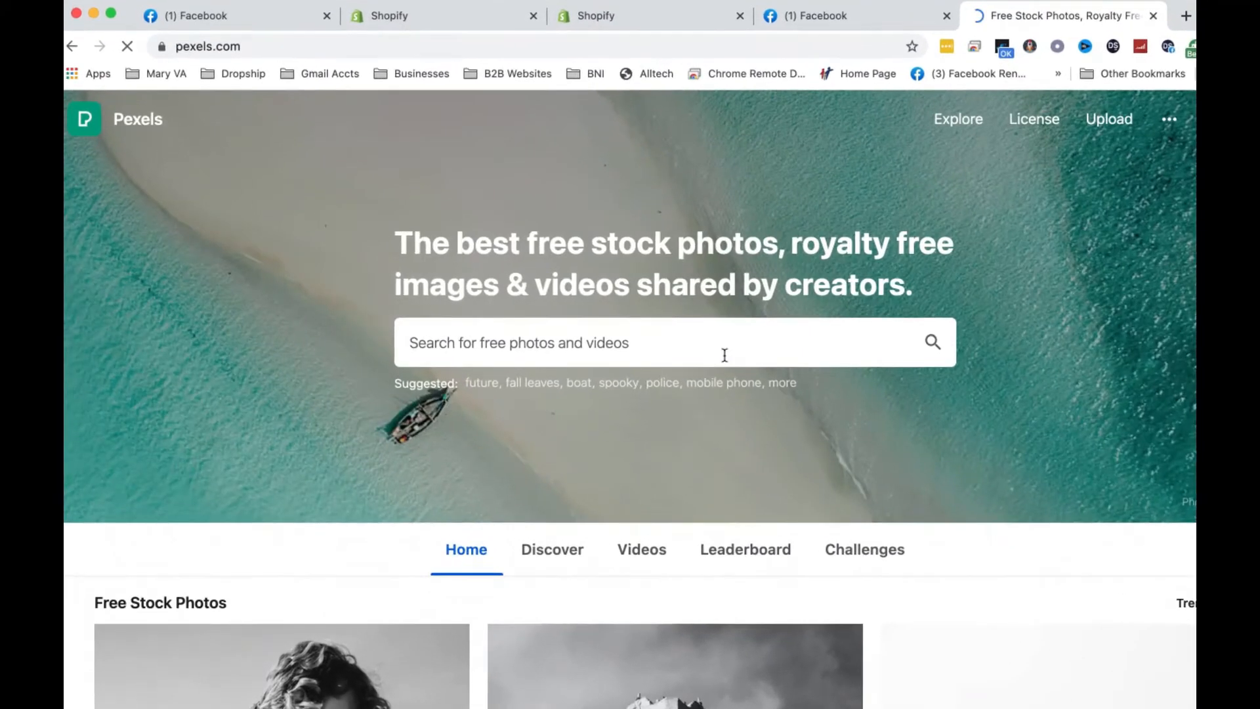
Search the Pexels photo library for "gift"
click(624, 340)
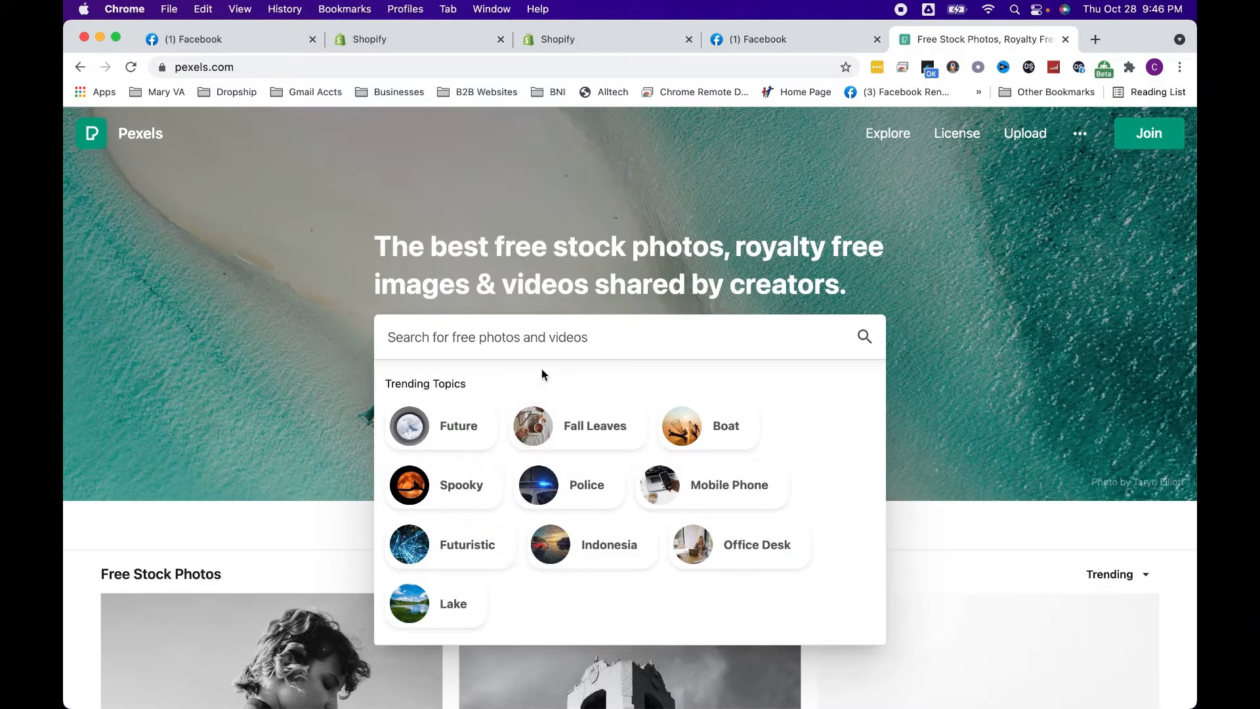
scroll(542, 369, down, 5)
scroll(591, 430, up, 3)
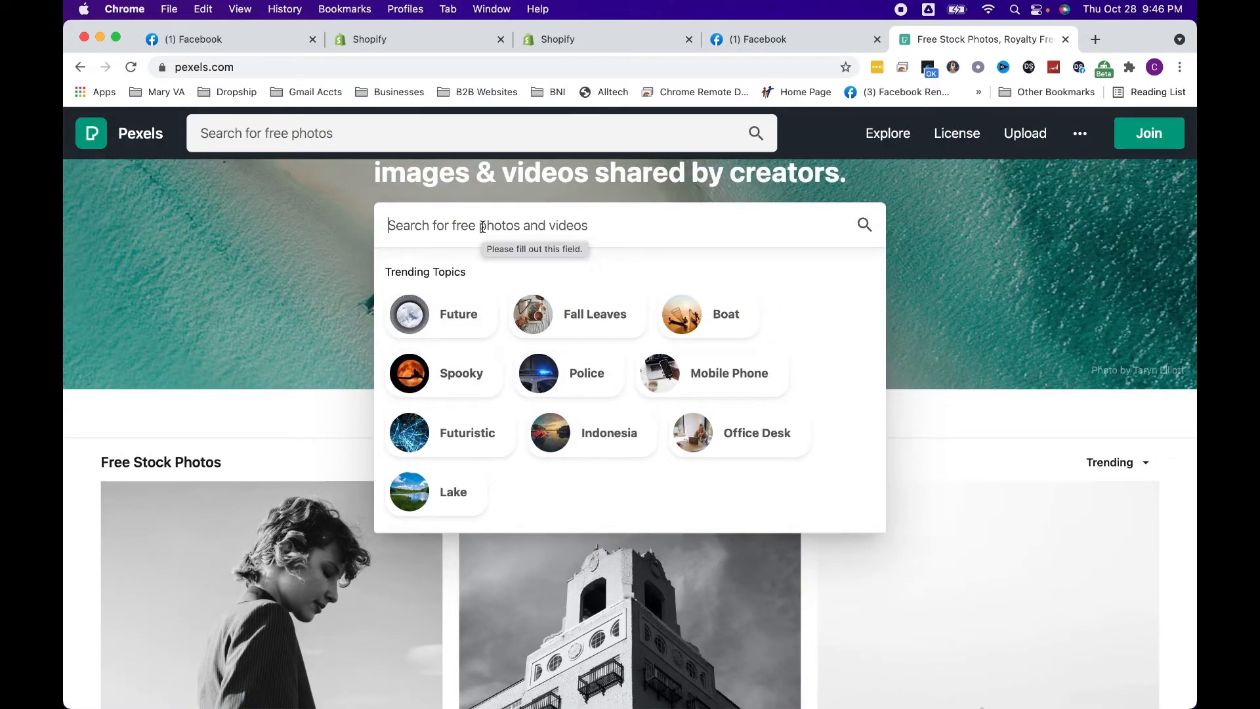
text(gift)
key(Return)
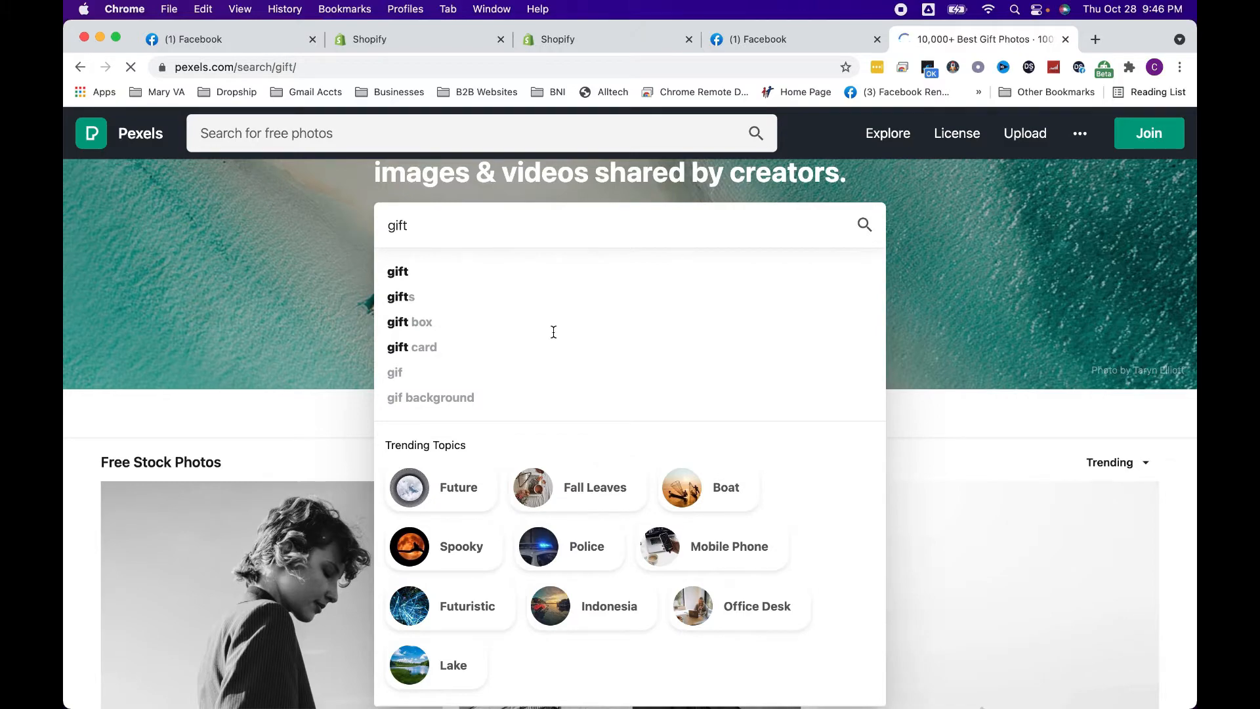
scroll(545, 367, down, 5)
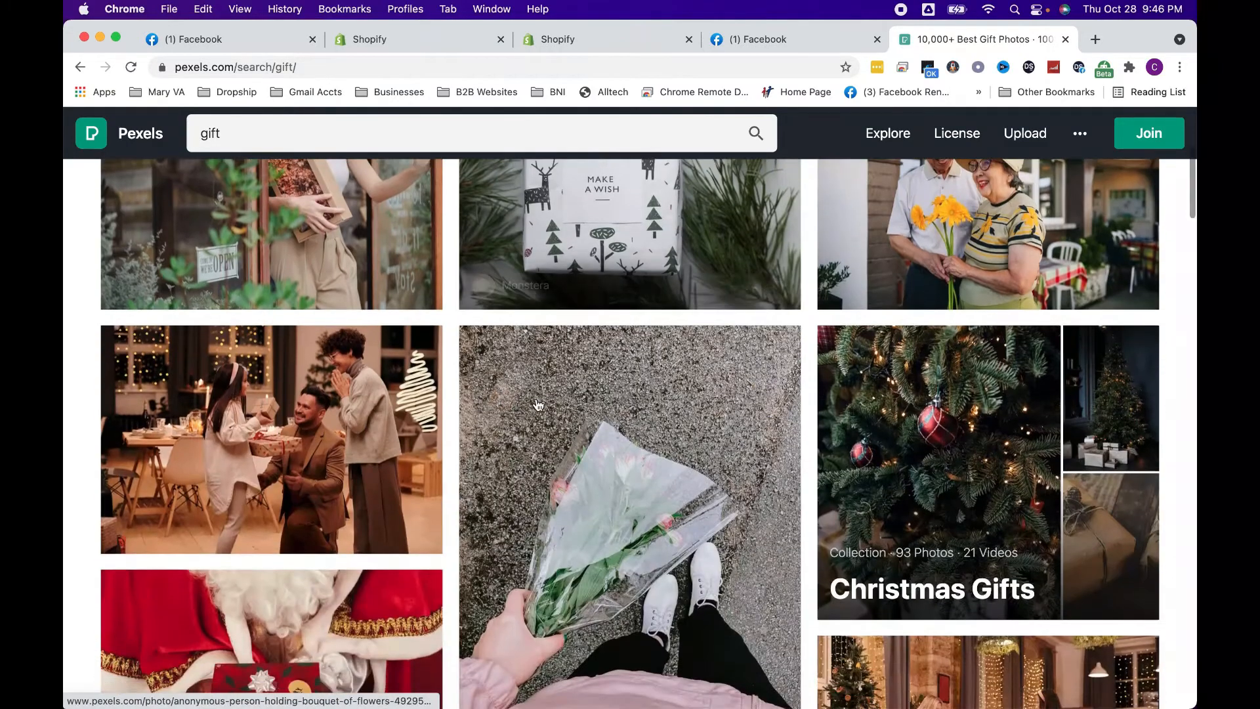
scroll(538, 404, down, 10)
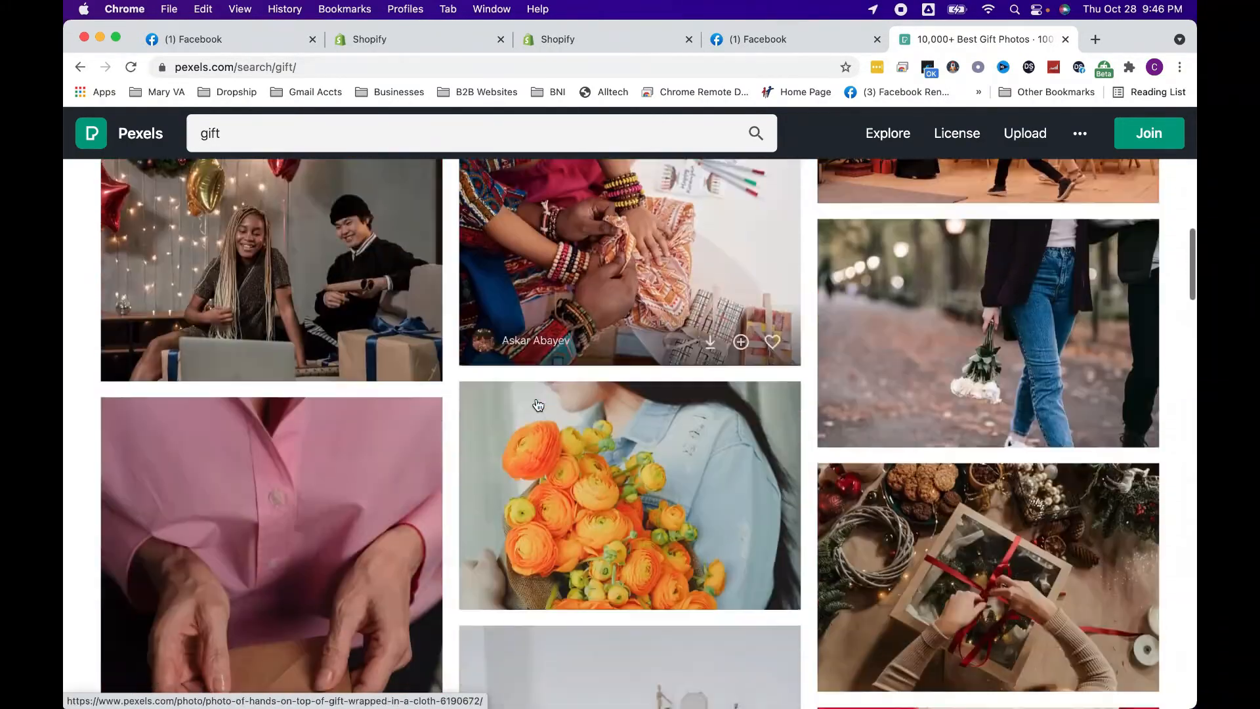
scroll(538, 405, down, 10)
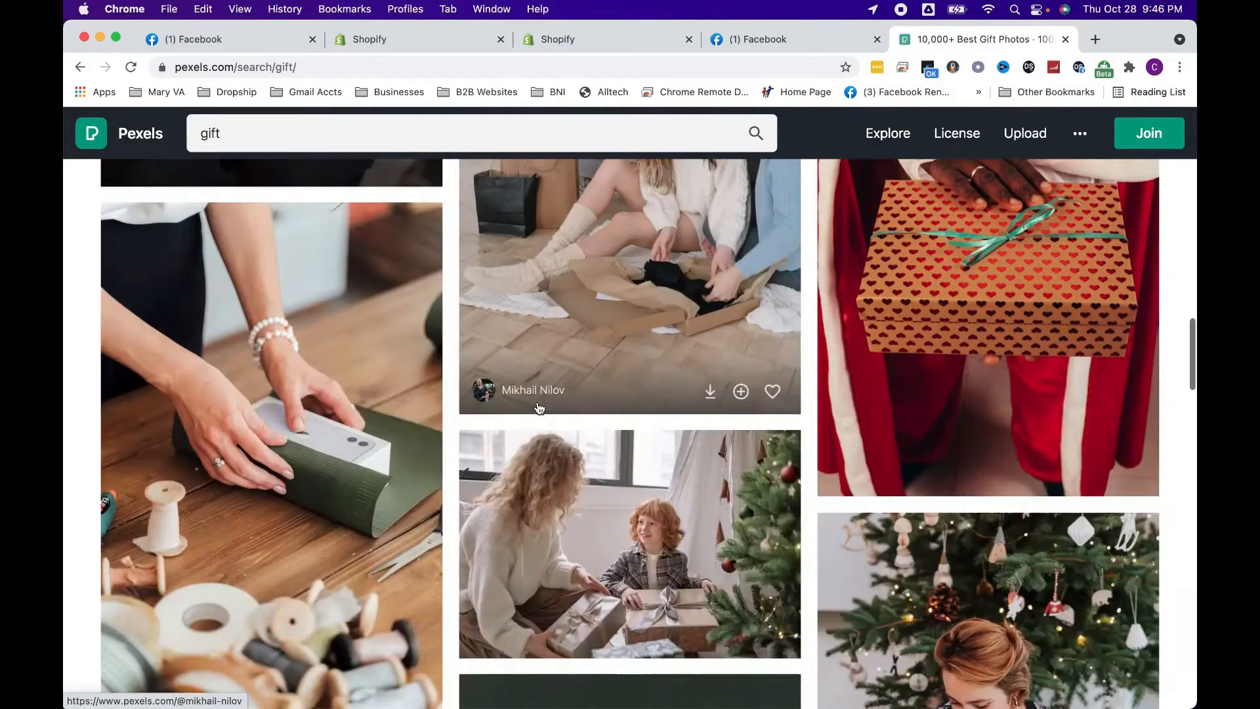
scroll(539, 408, down, 10)
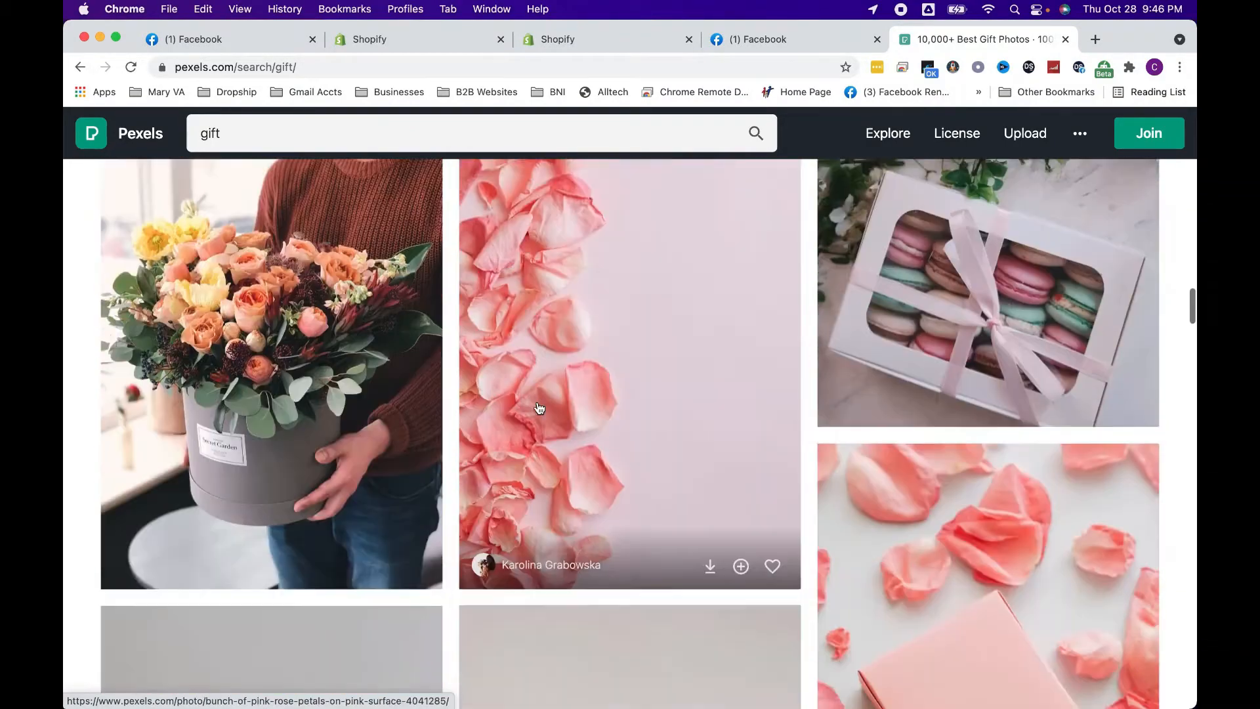
scroll(538, 408, down, 8)
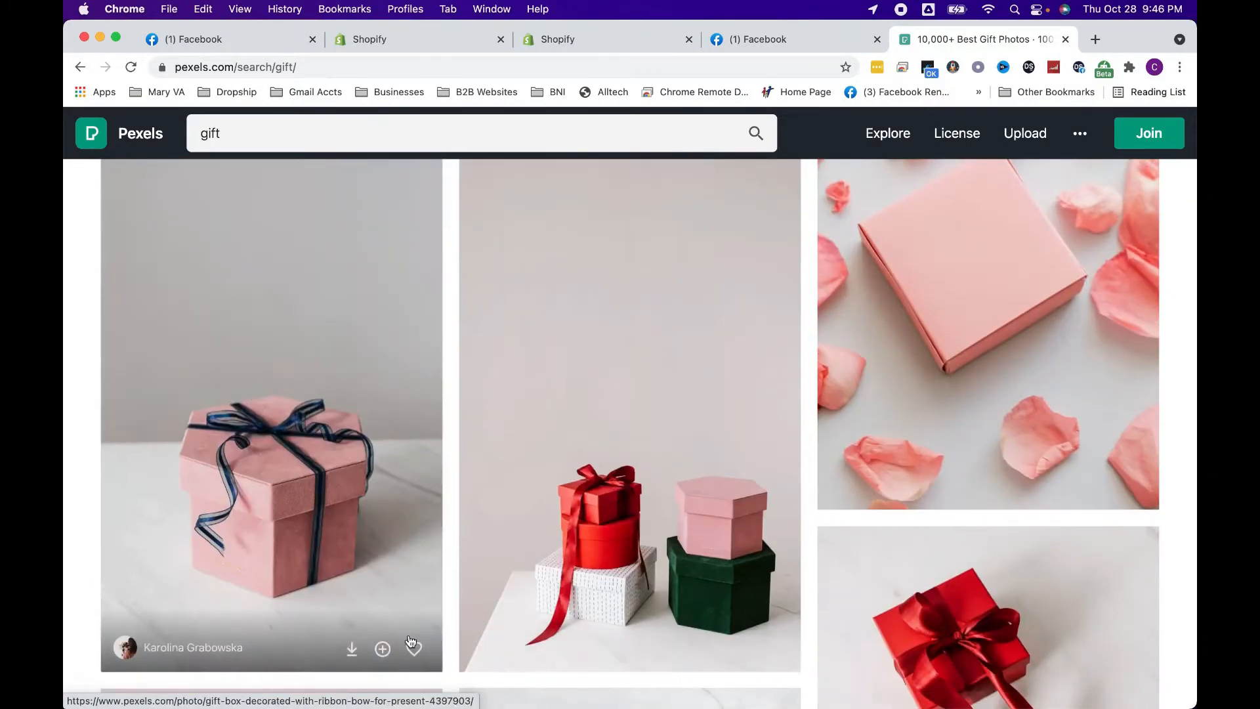
click(351, 649)
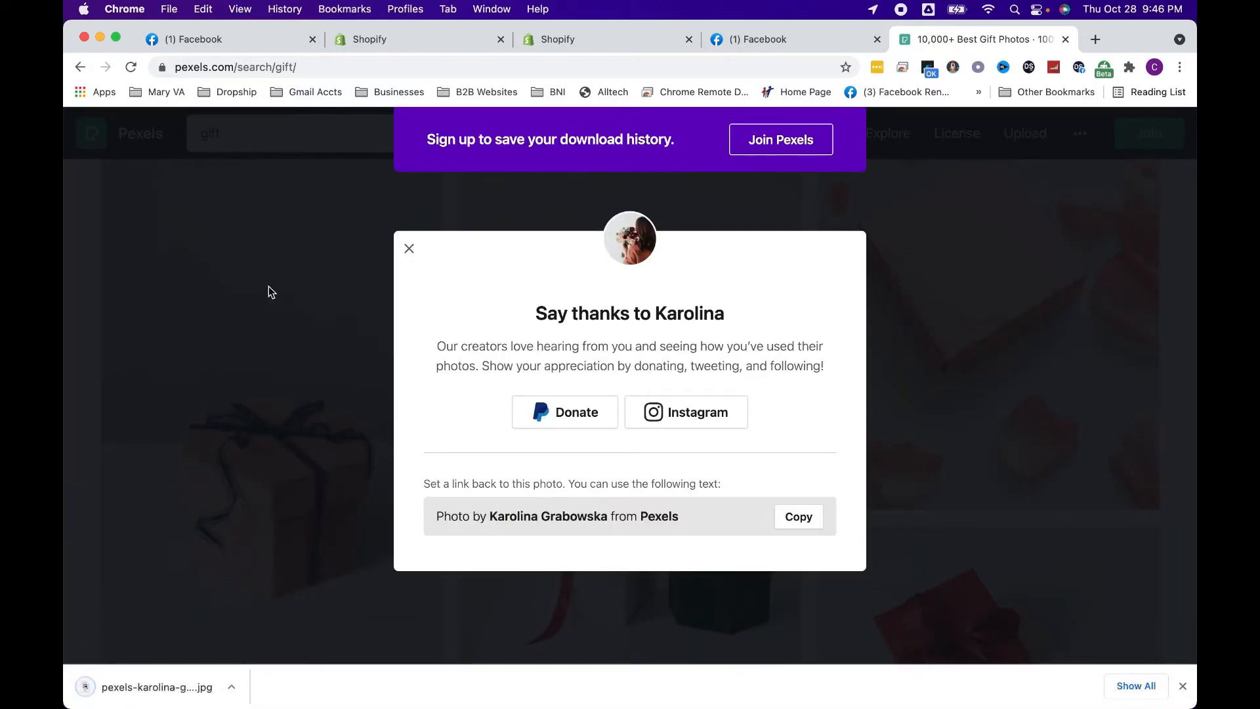
click(761, 40)
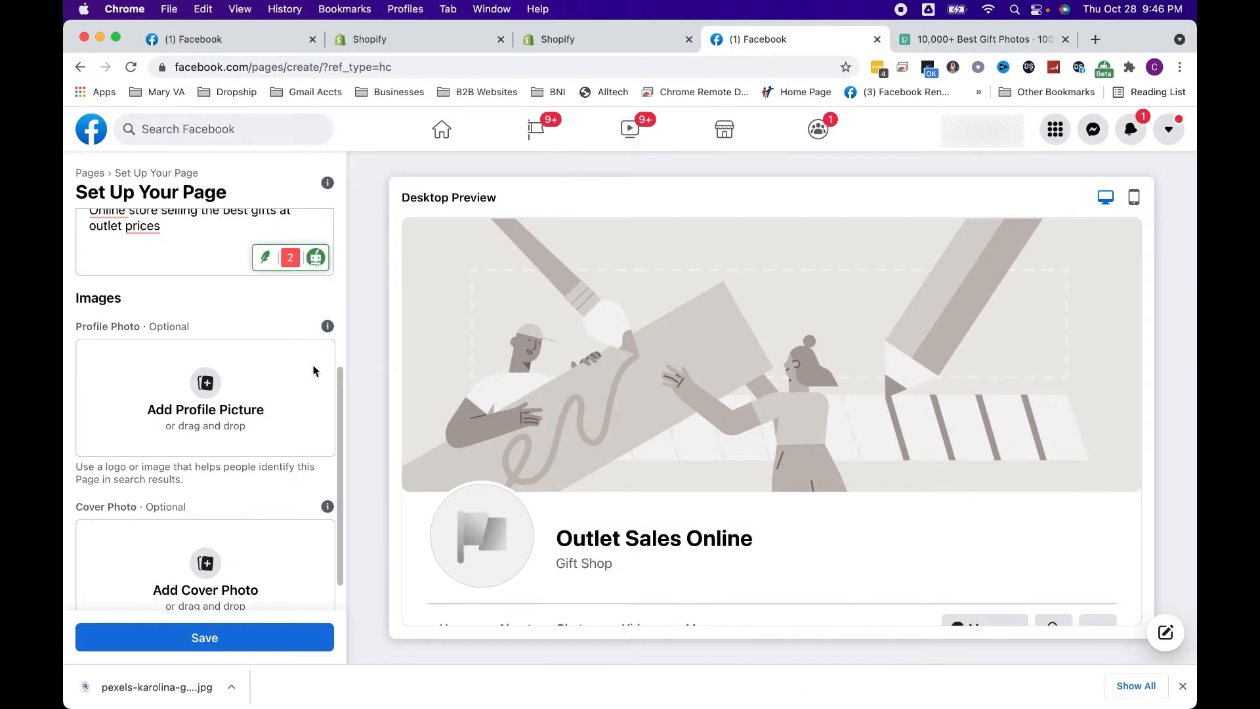
drag(143, 685, 220, 405)
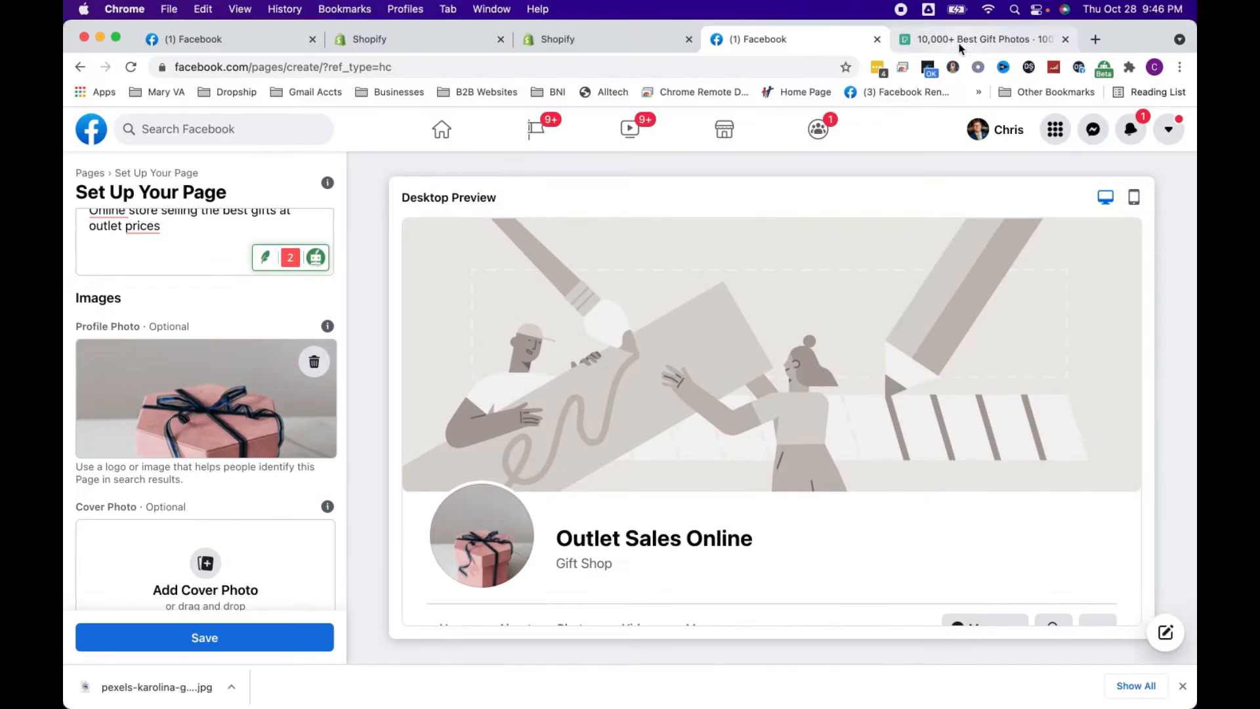
Return to the Pexels gift results and download the photo of brown paper bags and a gift box with 70%, SALE and -50% signs
click(959, 48)
key(Escape)
scroll(700, 391, down, 10)
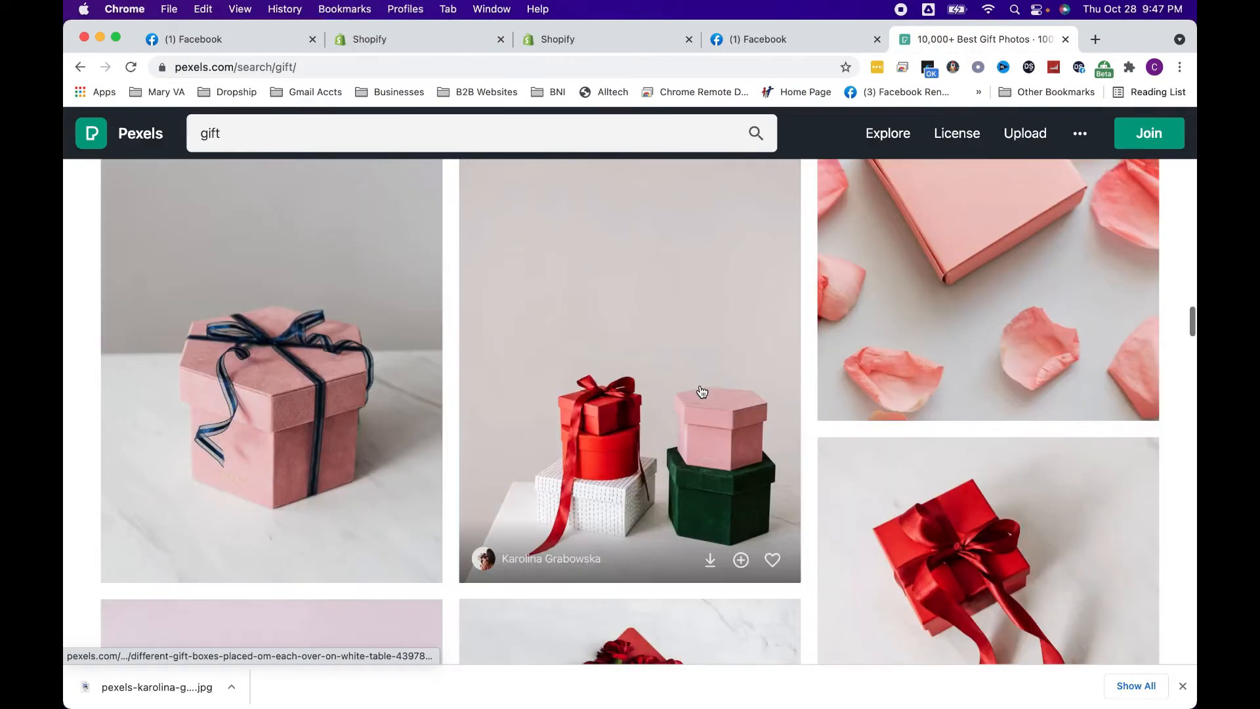
scroll(701, 392, down, 15)
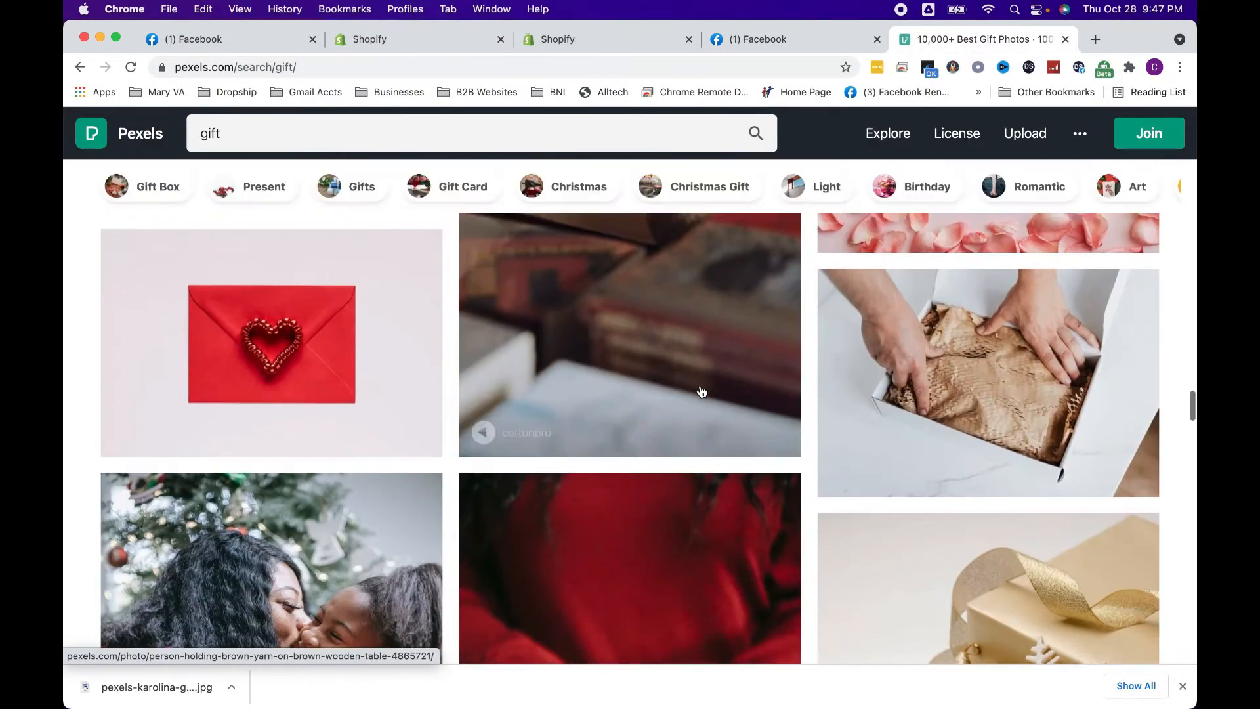
scroll(702, 392, down, 15)
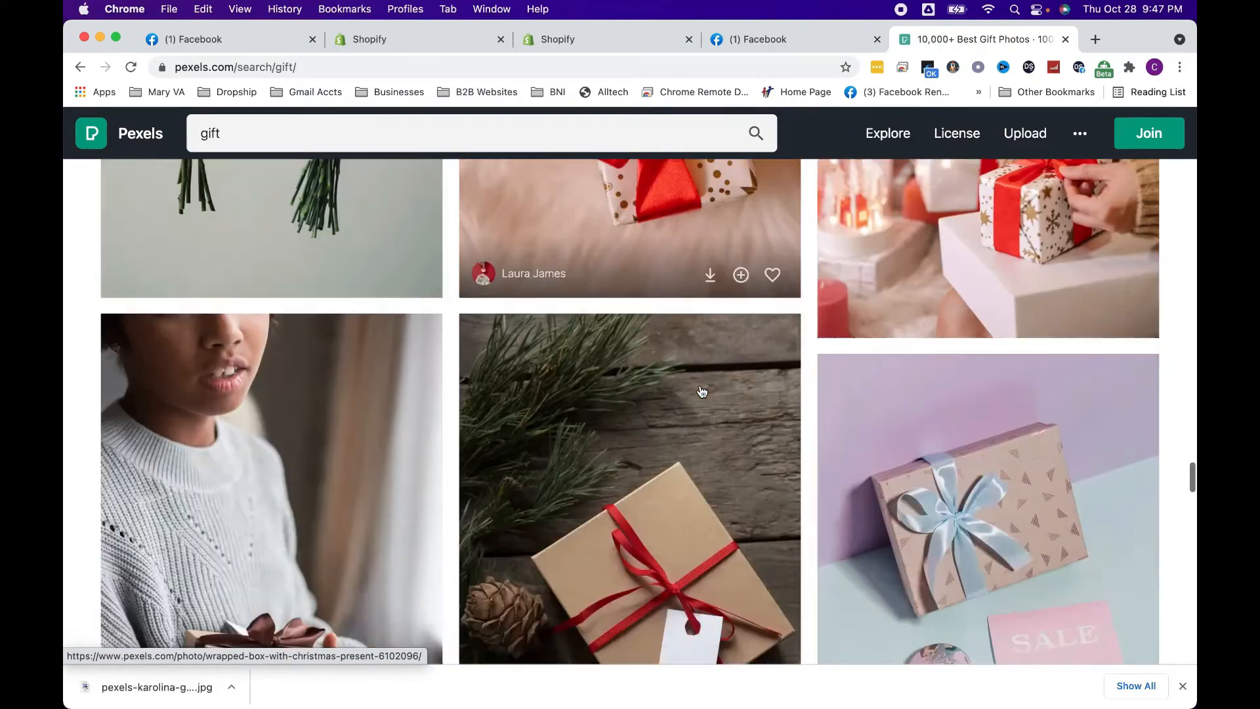
scroll(701, 392, down, 15)
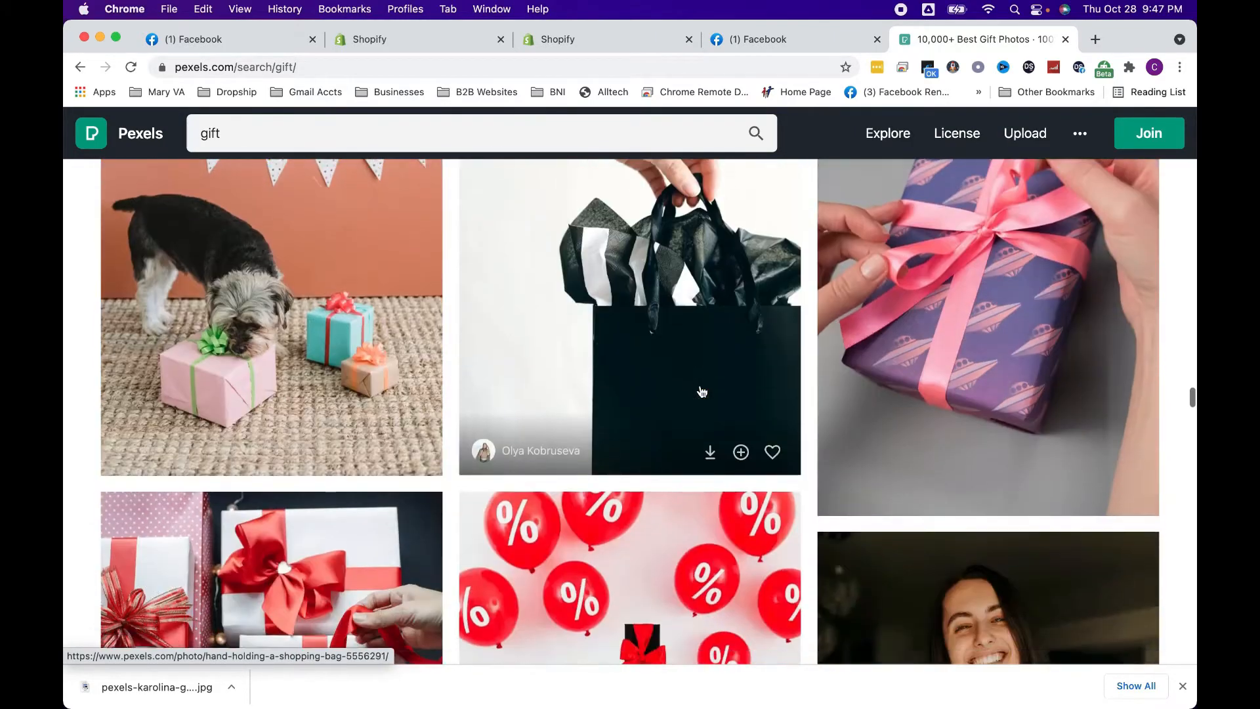
scroll(702, 392, down, 5)
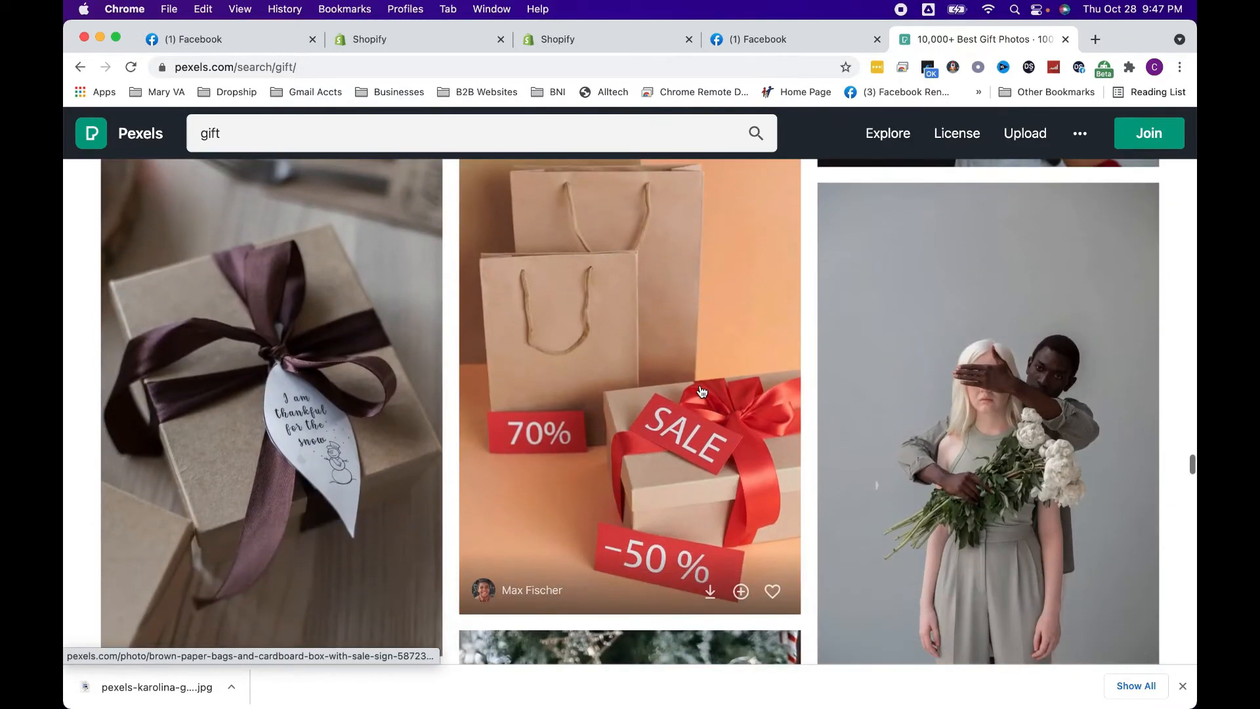
click(710, 586)
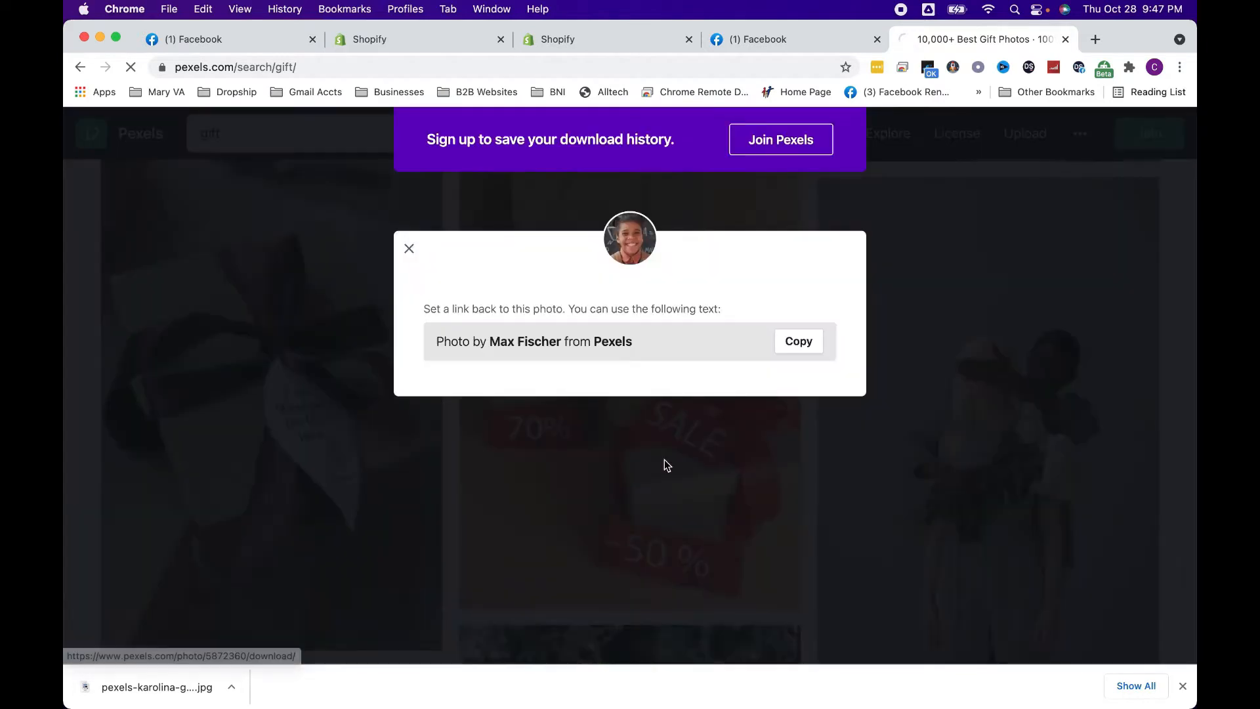
Add the downloaded sale photo as the Facebook Page's cover photo and save the Page setup
click(749, 37)
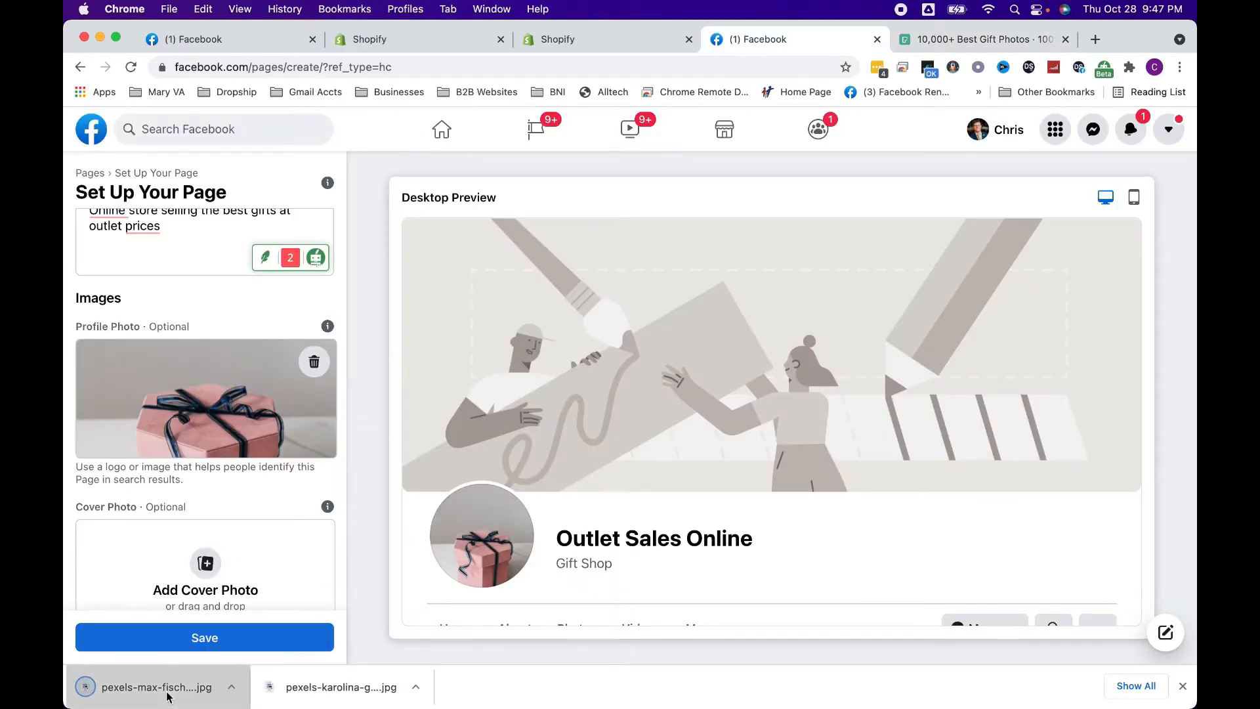
drag(158, 686, 245, 487)
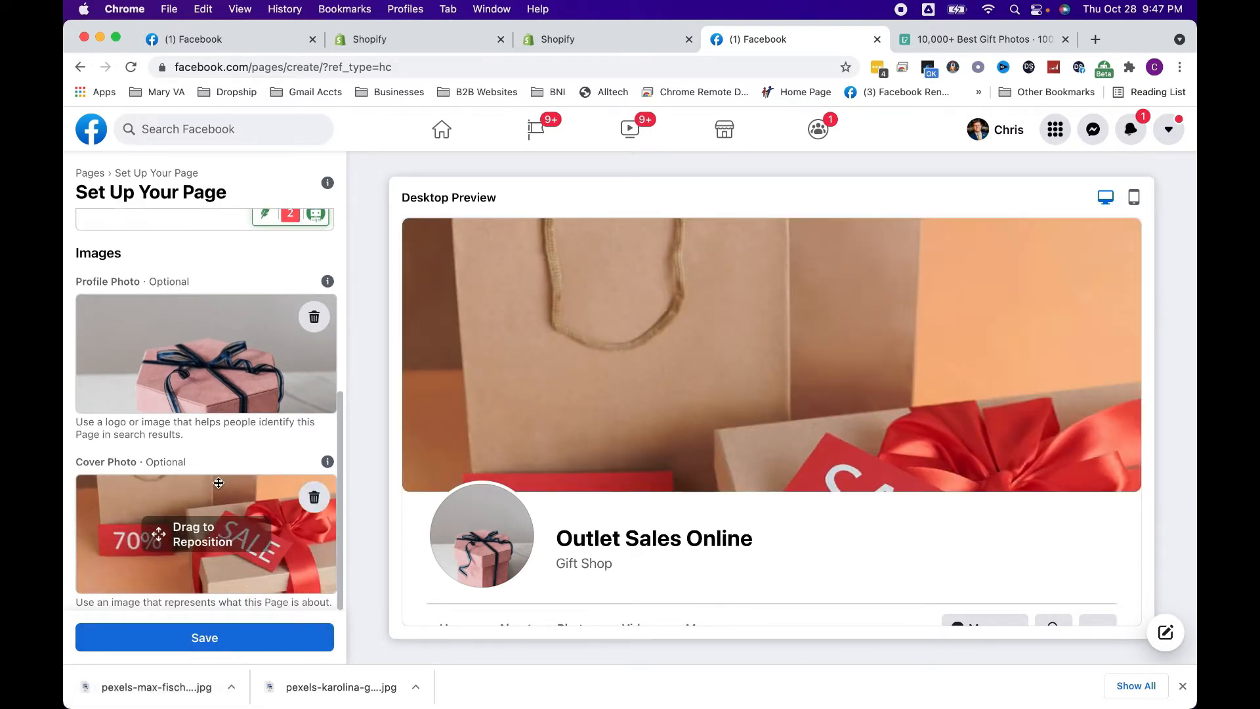
click(223, 640)
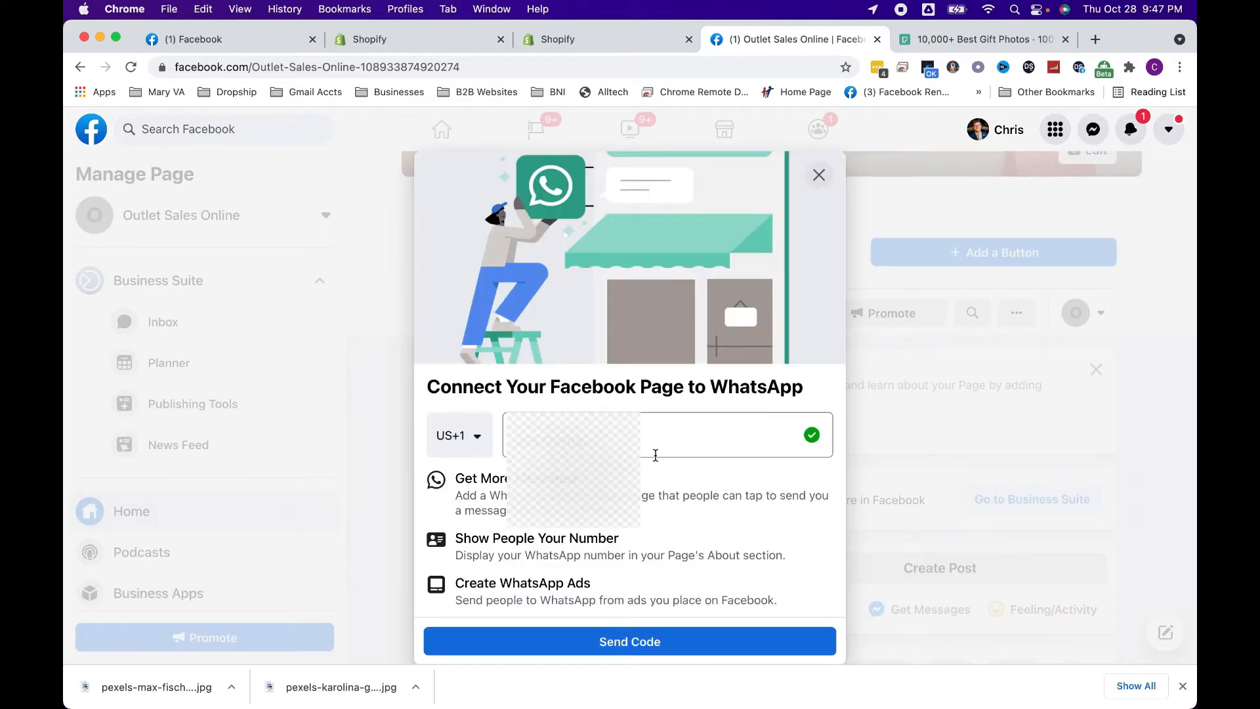
Dismiss the offer to connect the Page to WhatsApp without sending a code
click(697, 431)
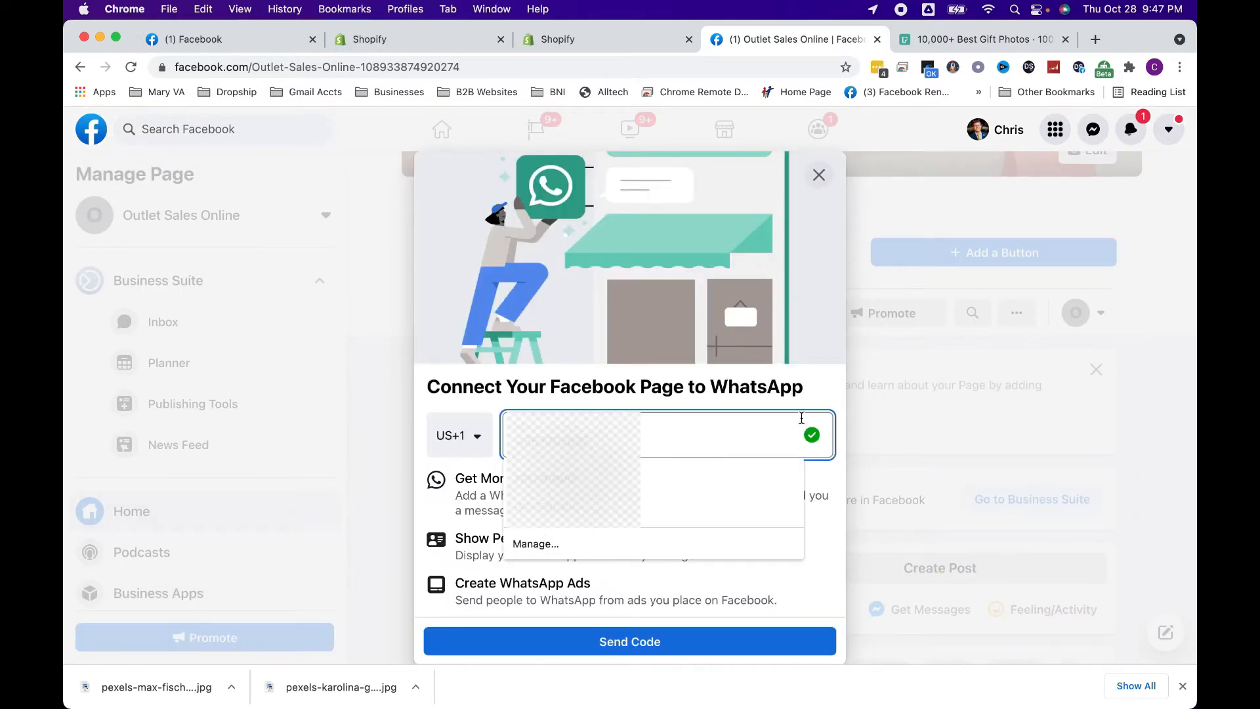
click(833, 388)
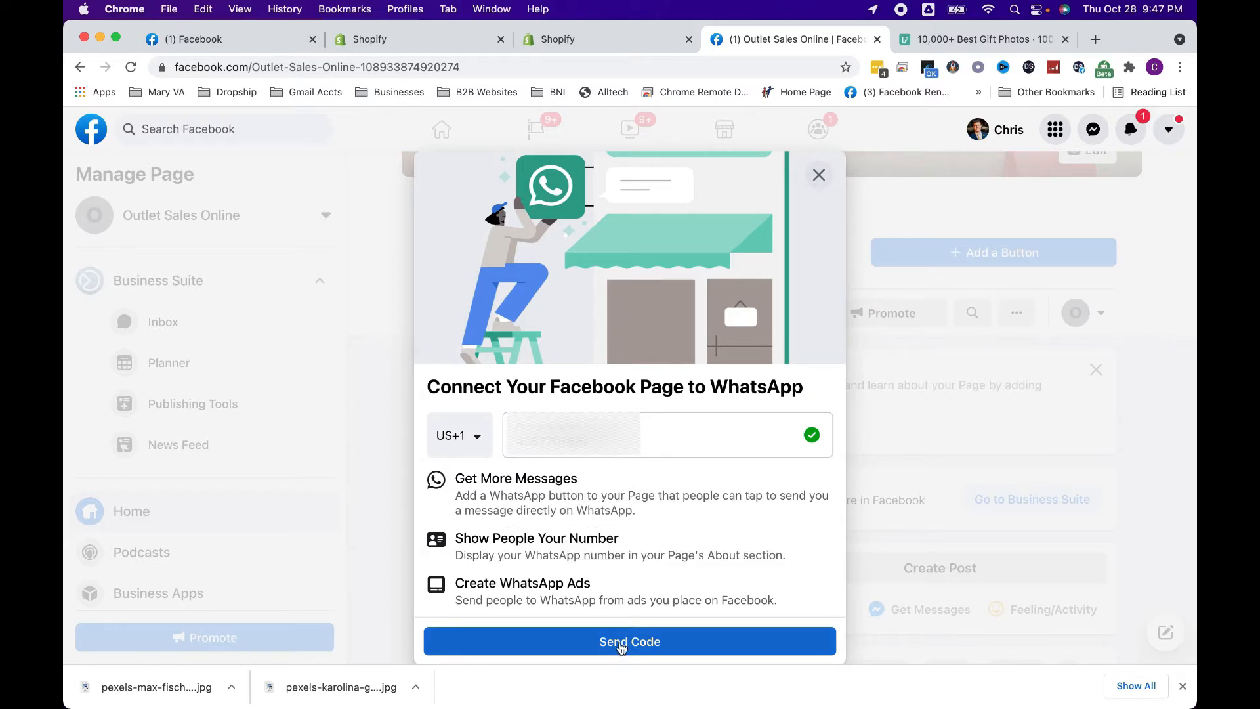
click(820, 176)
click(784, 473)
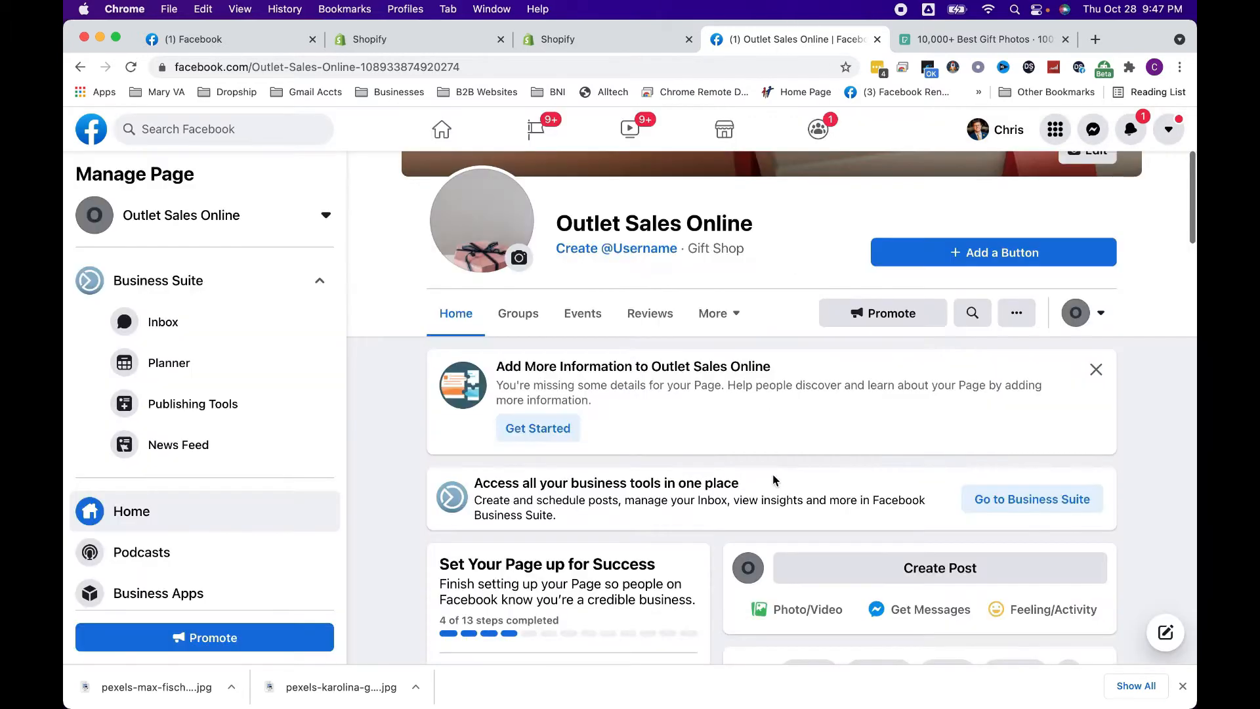
scroll(602, 541, down, 3)
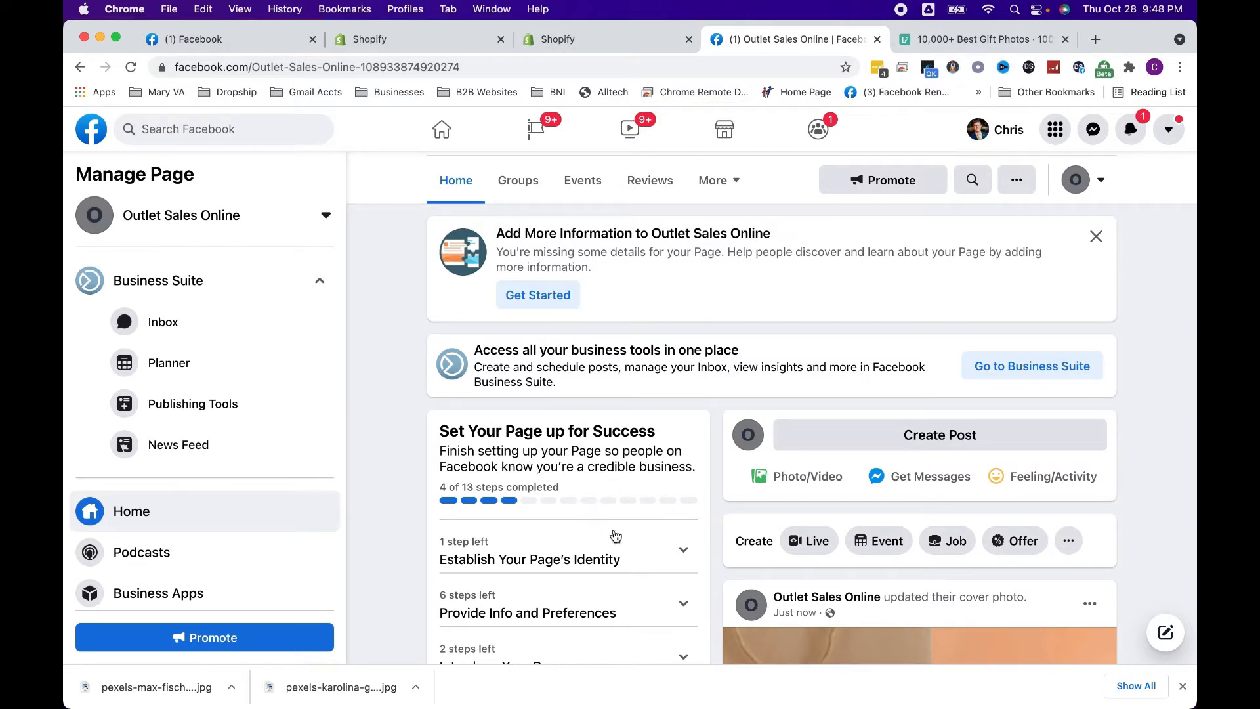
scroll(604, 525, down, 2)
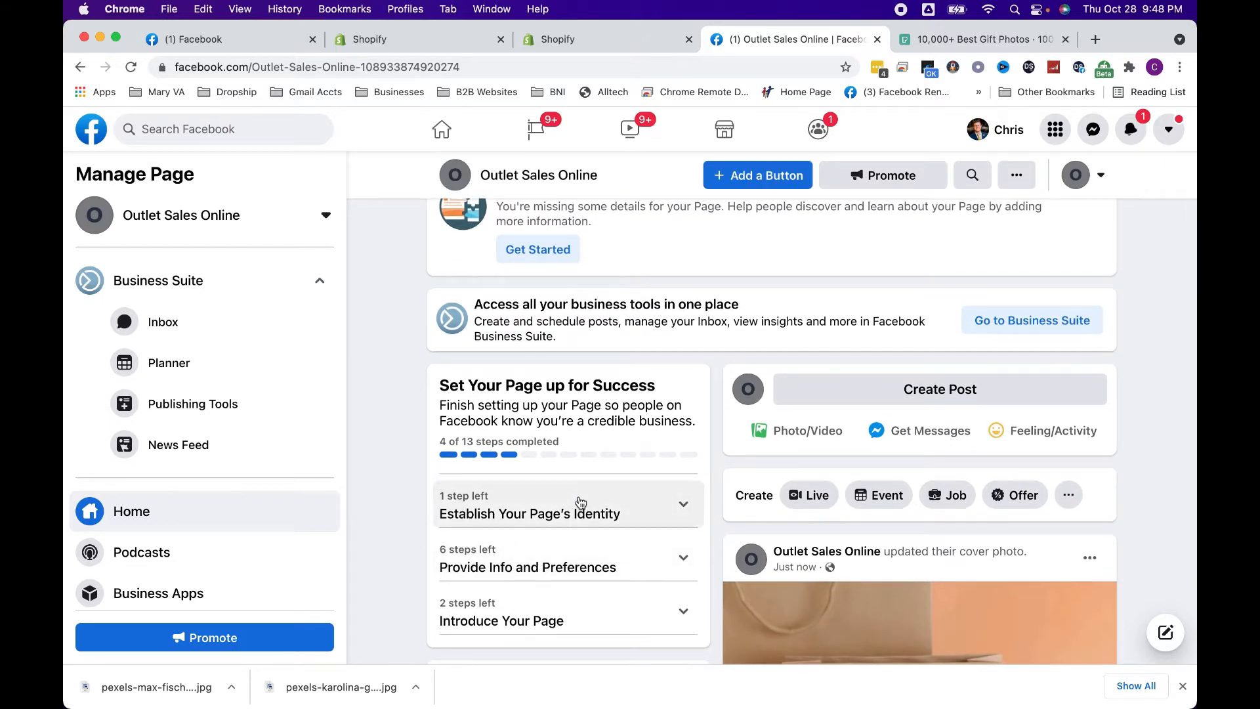
click(580, 503)
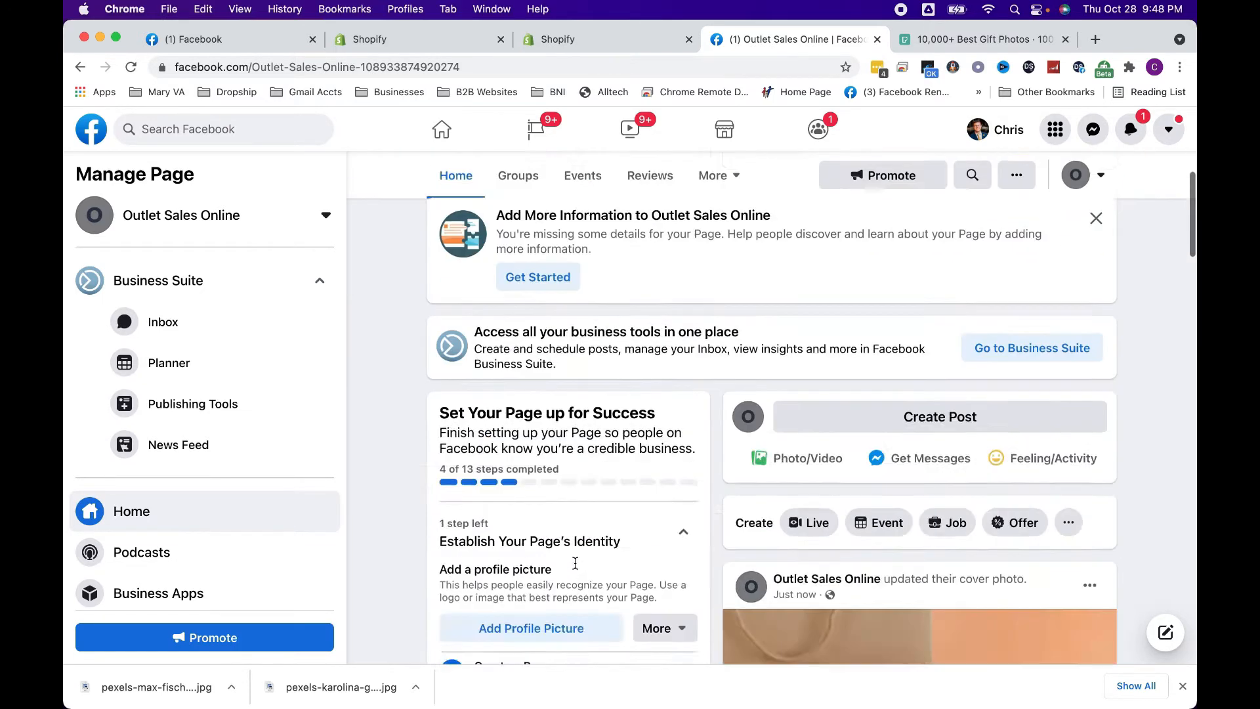
scroll(575, 563, down, 5)
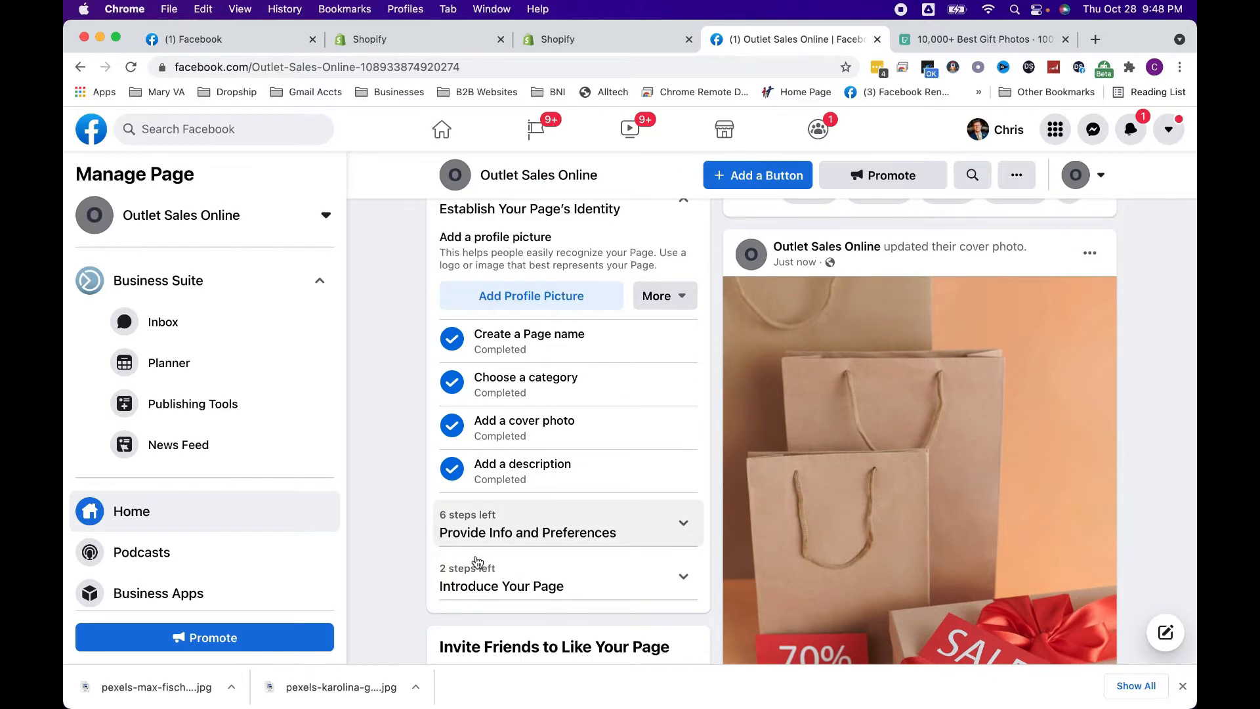
scroll(486, 504, up, 3)
scroll(508, 506, down, 2)
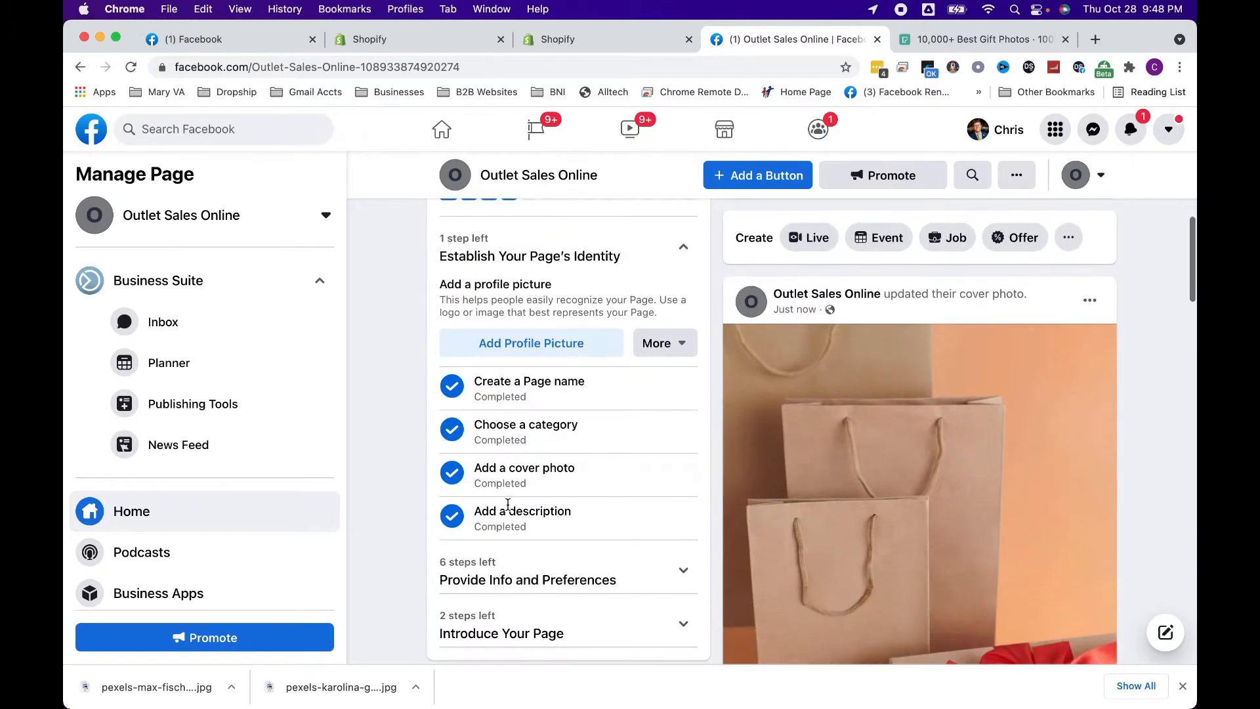
click(525, 342)
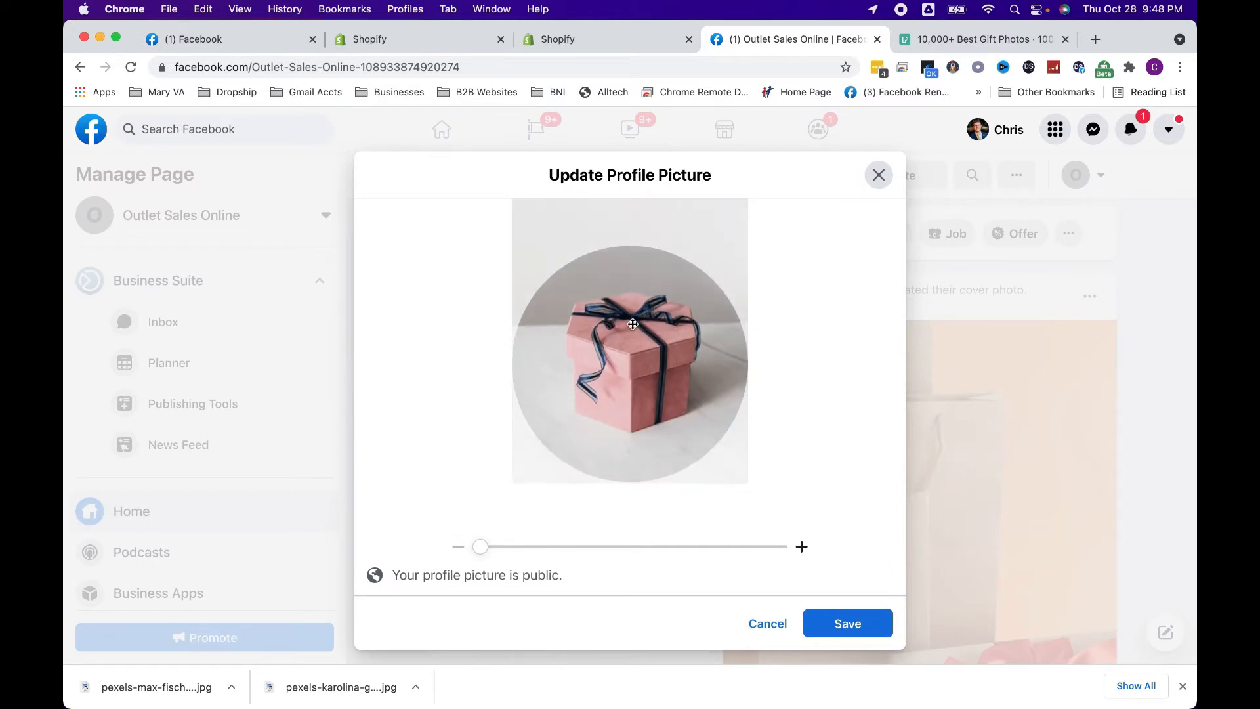
click(880, 625)
Check the store's address in the Shopify admin, then set the Facebook Page's website to hammonddistro.myshopify.com
scroll(538, 519, down, 1)
click(535, 484)
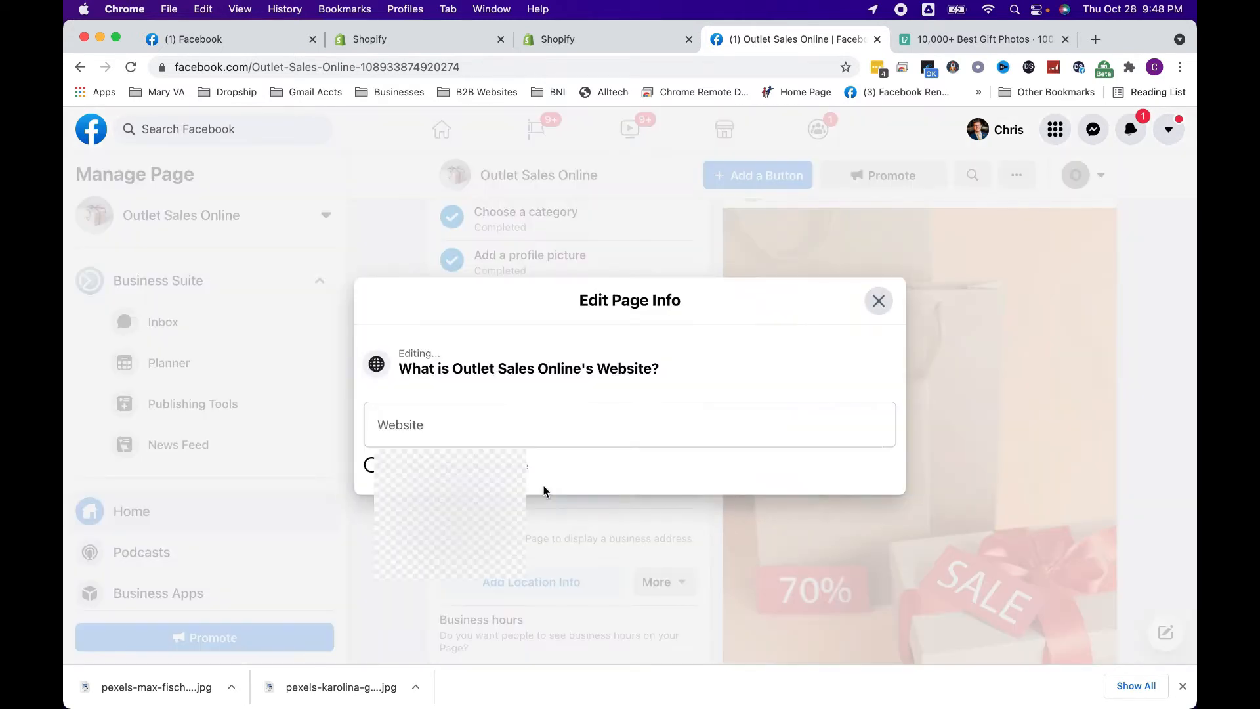
click(495, 420)
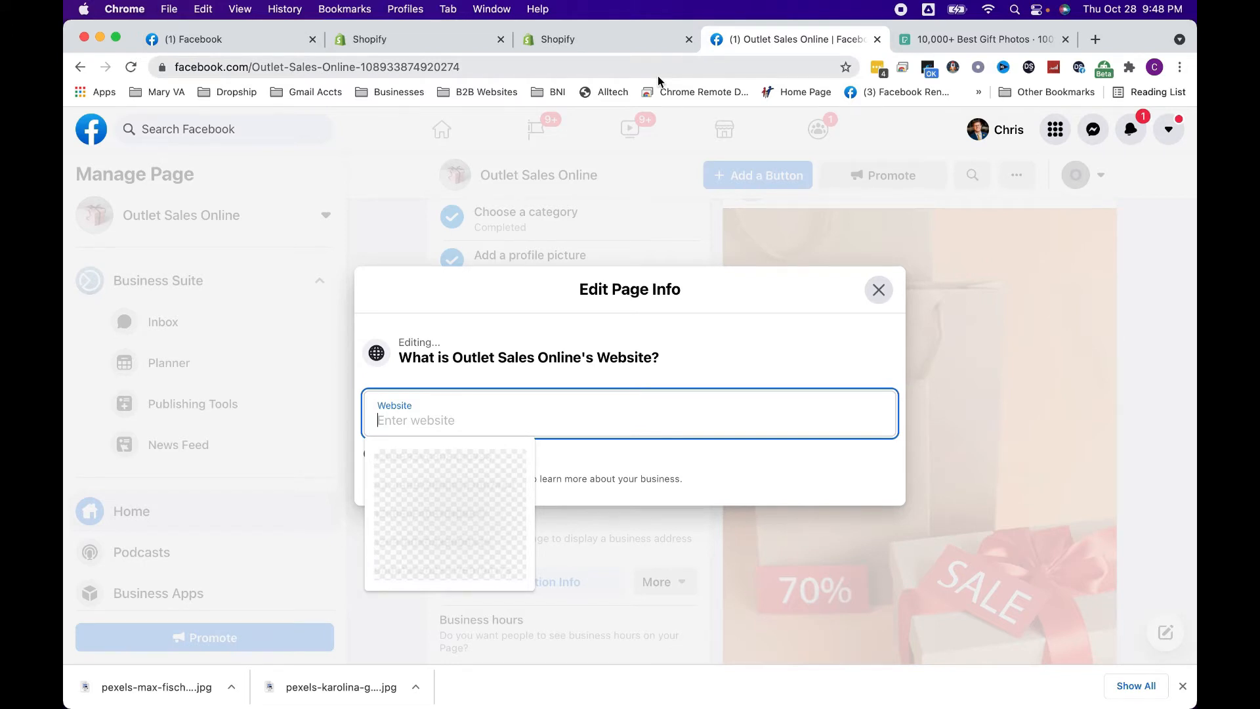
click(595, 39)
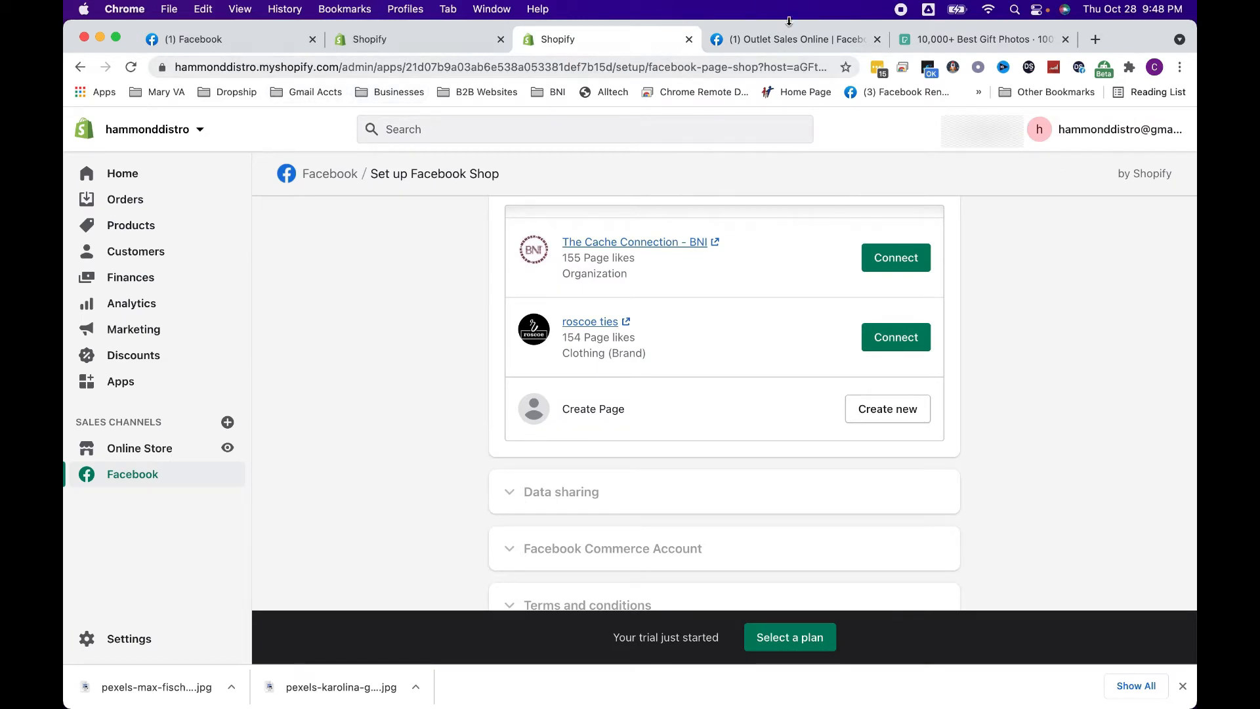
click(769, 40)
text(hammon)
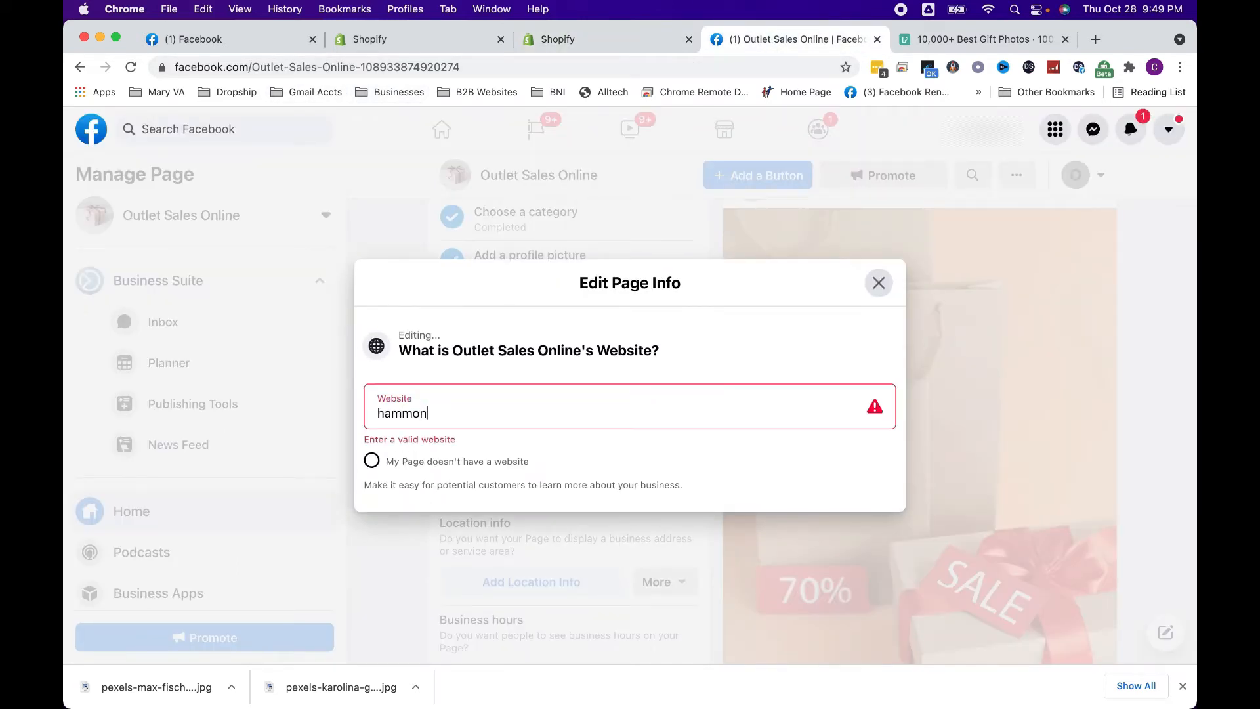
text(ddistro.myshopify.com)
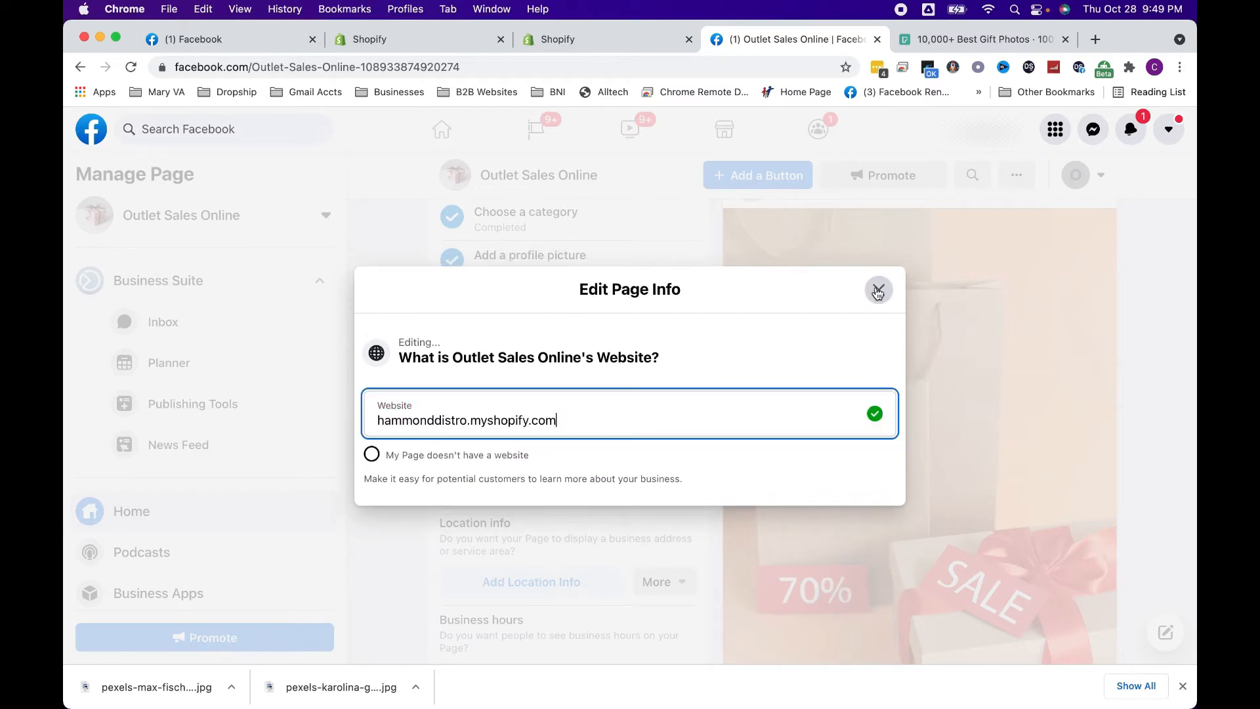
click(877, 291)
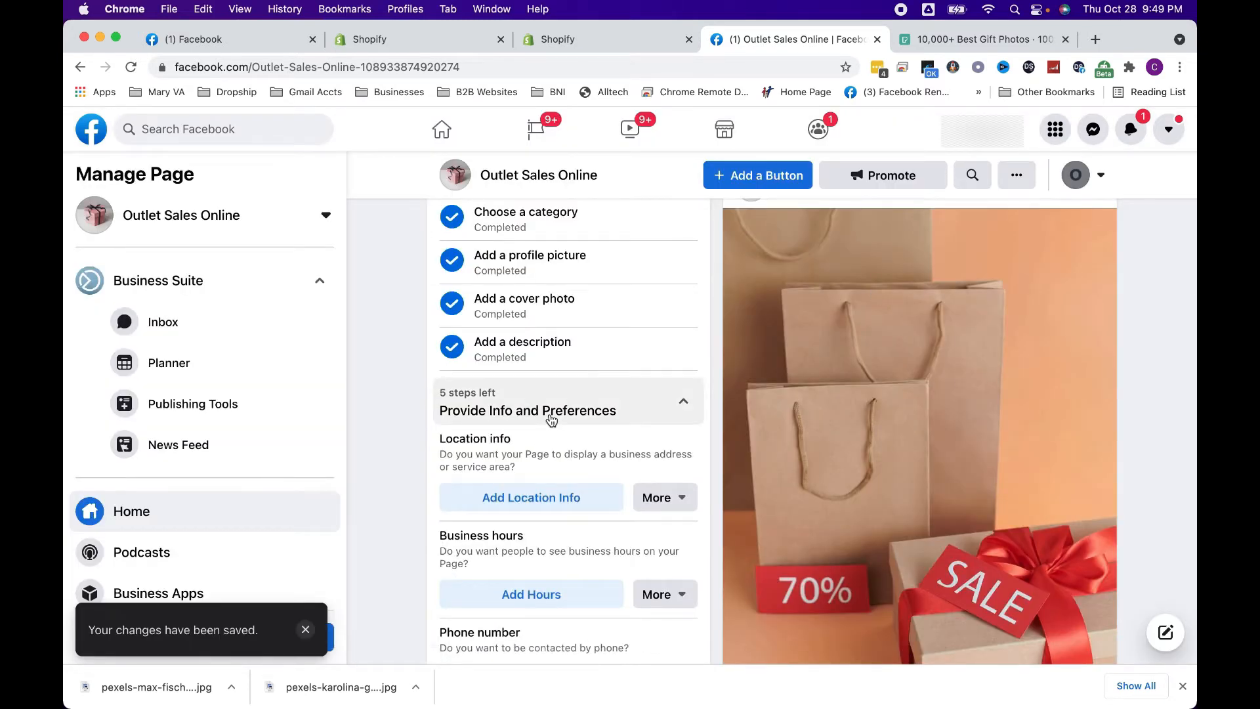
In the Page's location info, choose that the Page doesn't have a location and close the editor
click(545, 498)
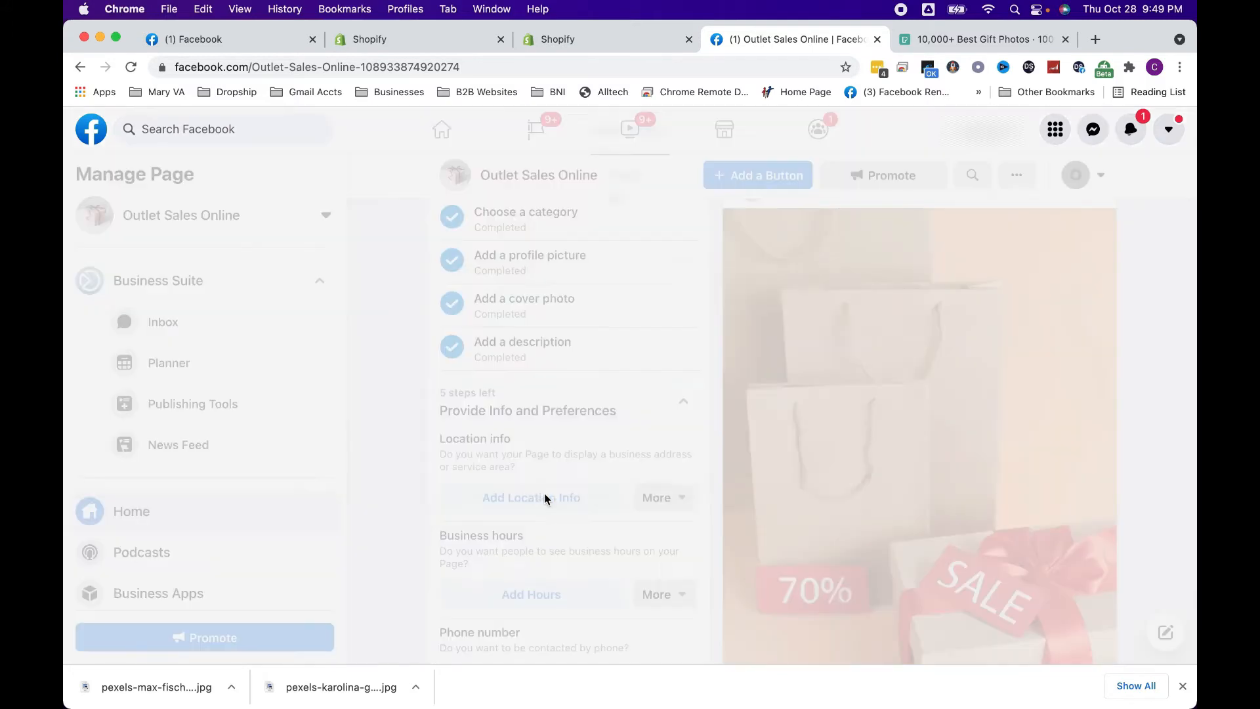
scroll(526, 355, down, 5)
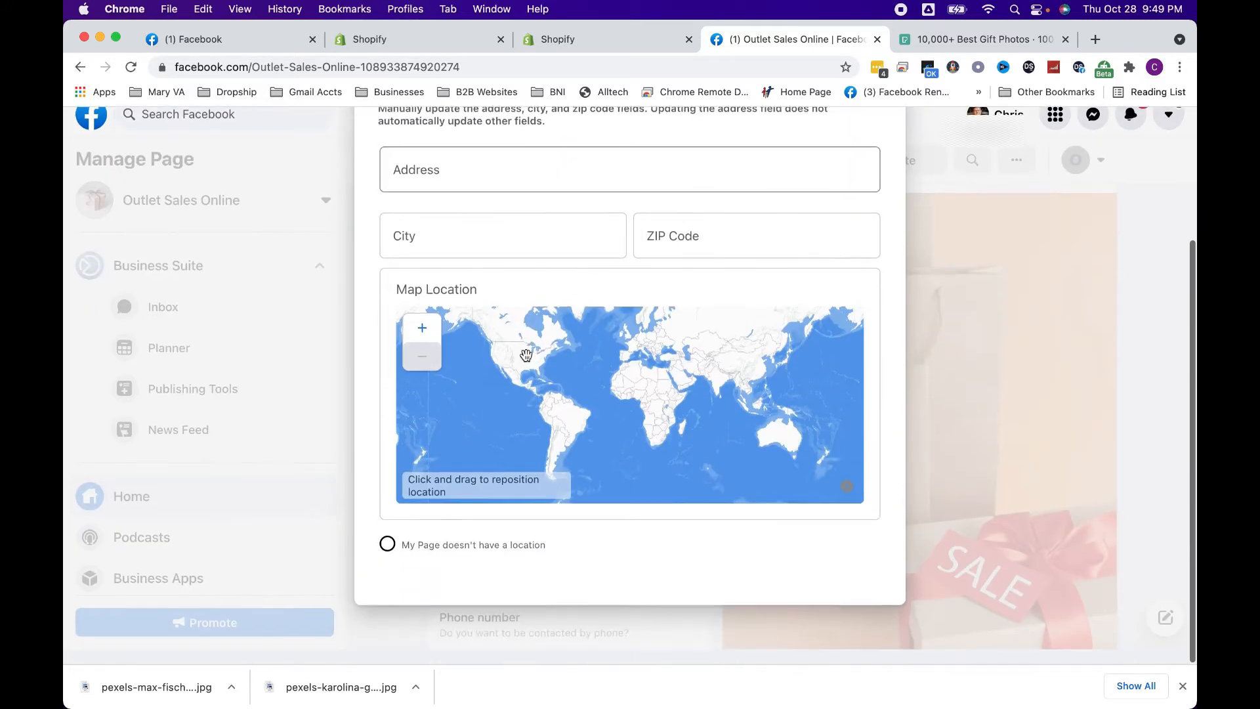
click(387, 560)
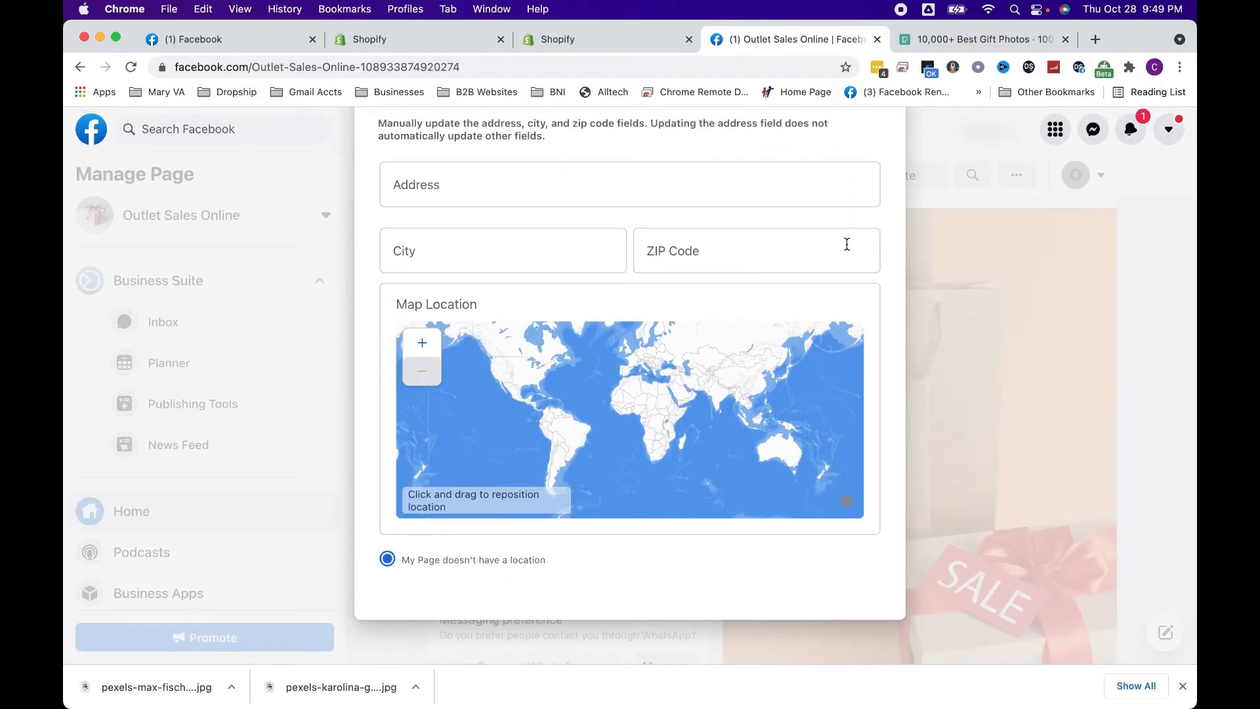
scroll(840, 252, up, 3)
click(880, 123)
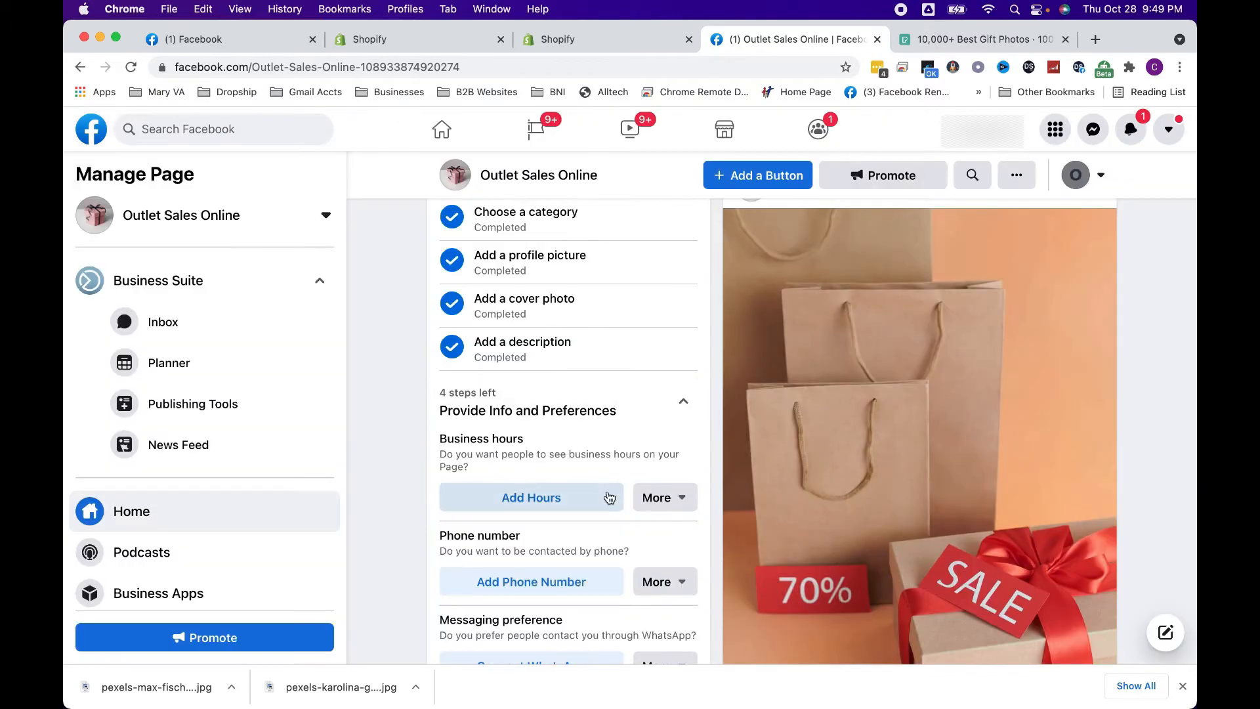
Set the Page's business hours to No Hours Available and close the editor
click(586, 501)
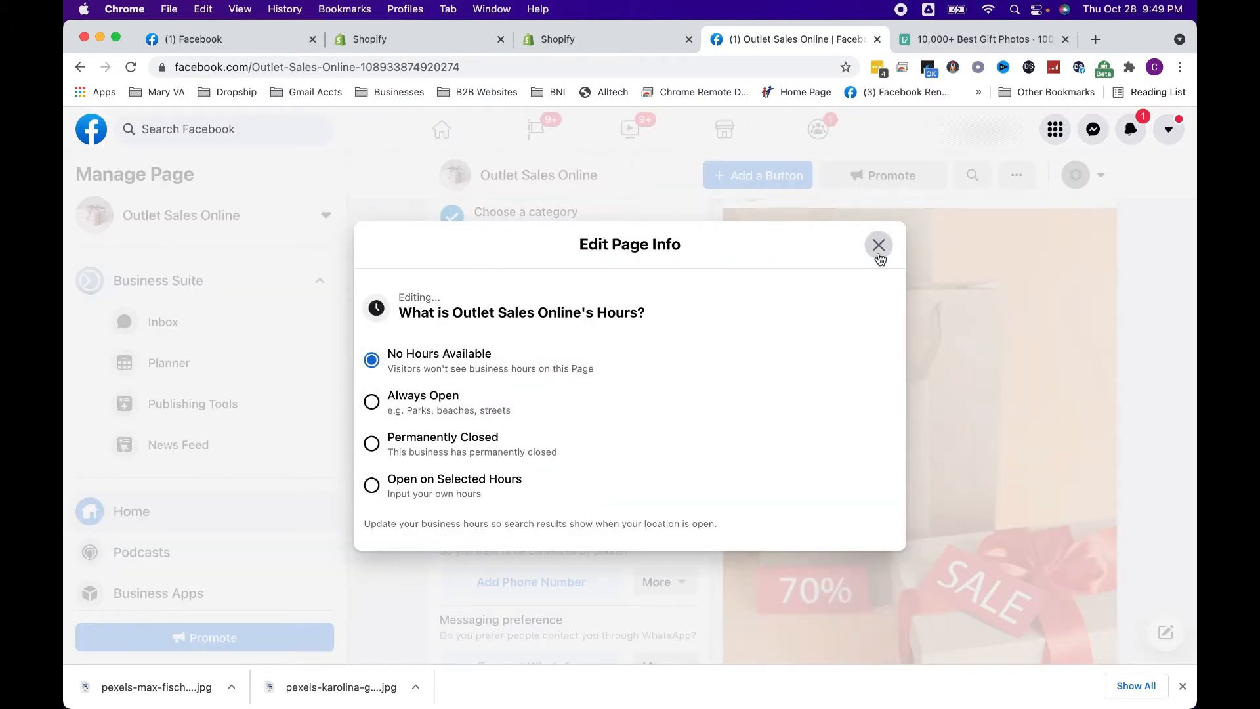
click(372, 401)
click(878, 245)
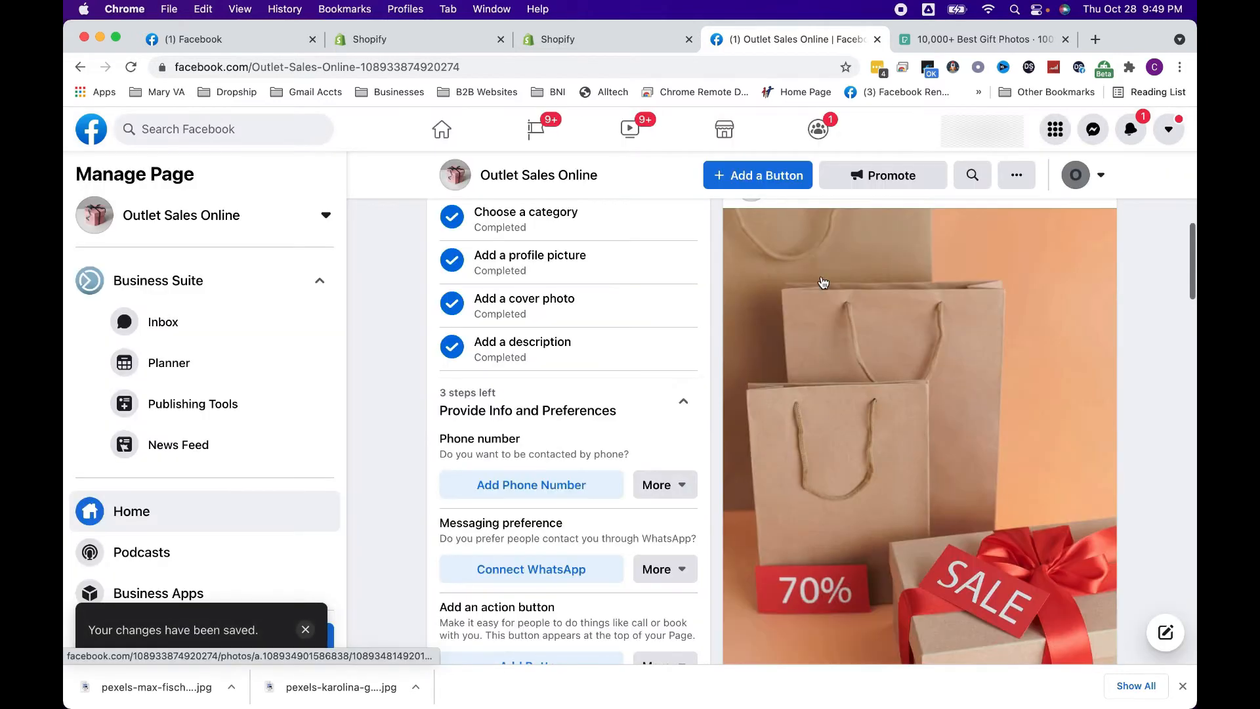
Mark the phone number and WhatsApp messaging preference checklist items as not applying to the Page
scroll(548, 446, down, 2)
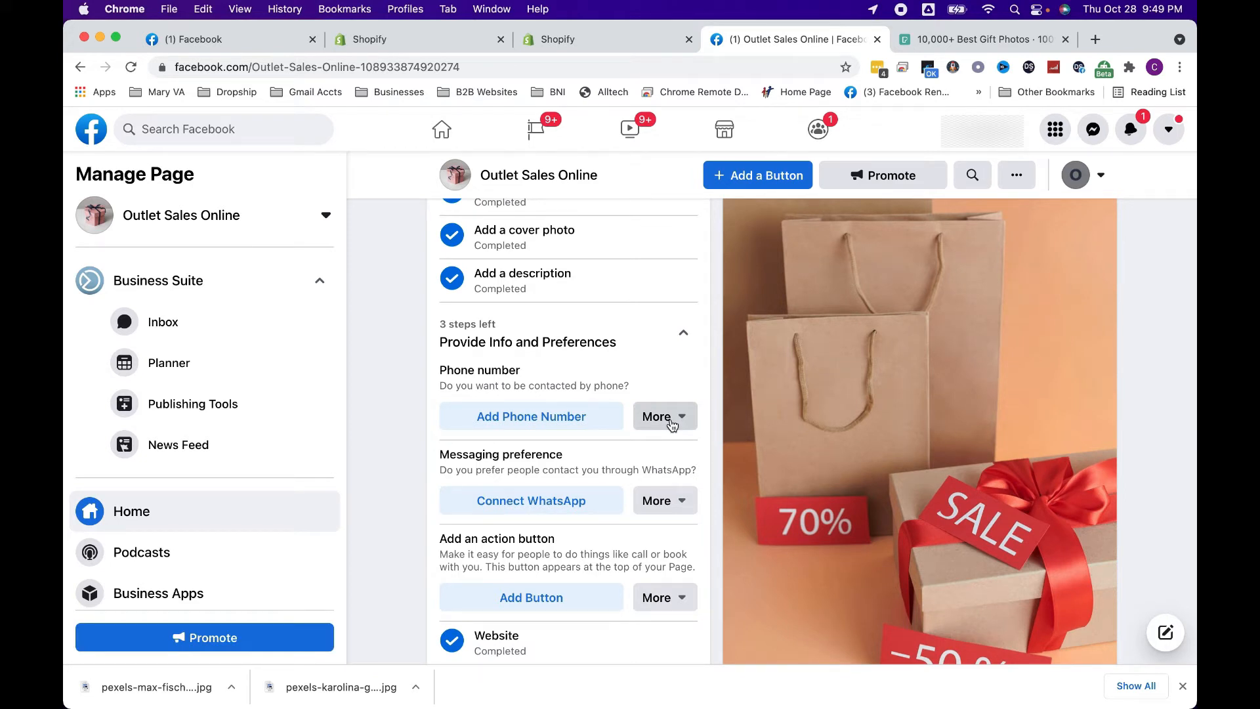
click(668, 418)
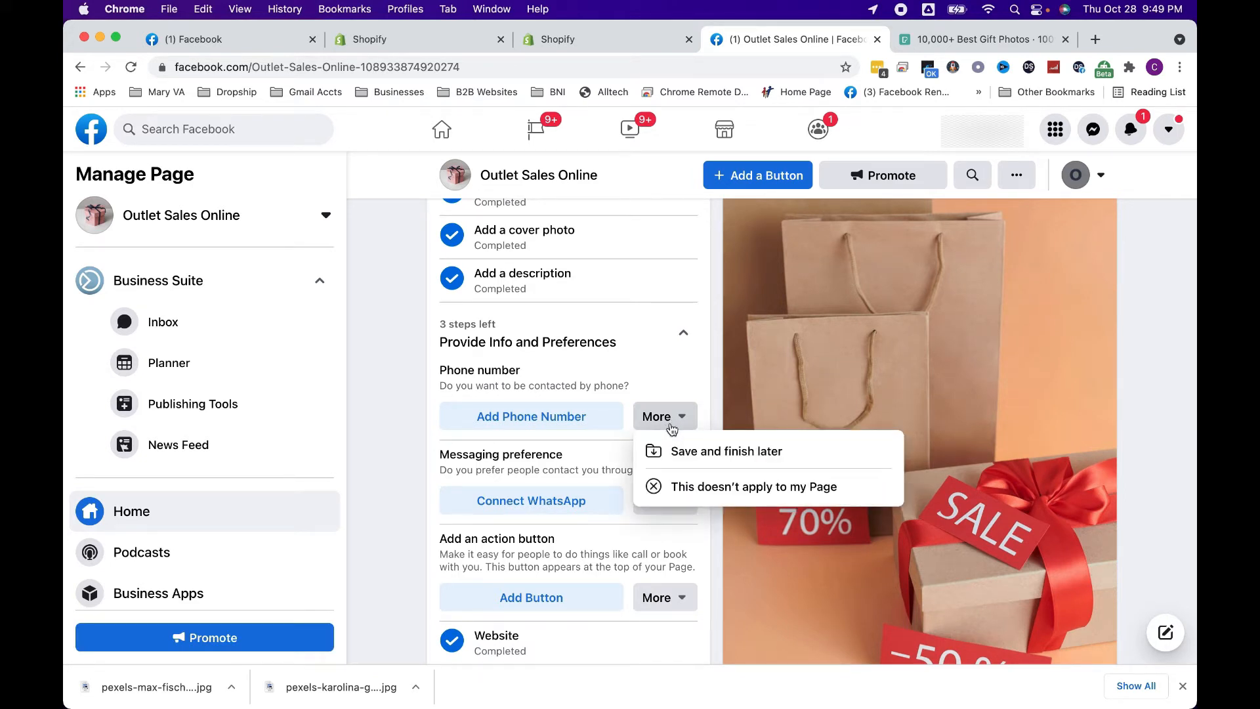
click(679, 484)
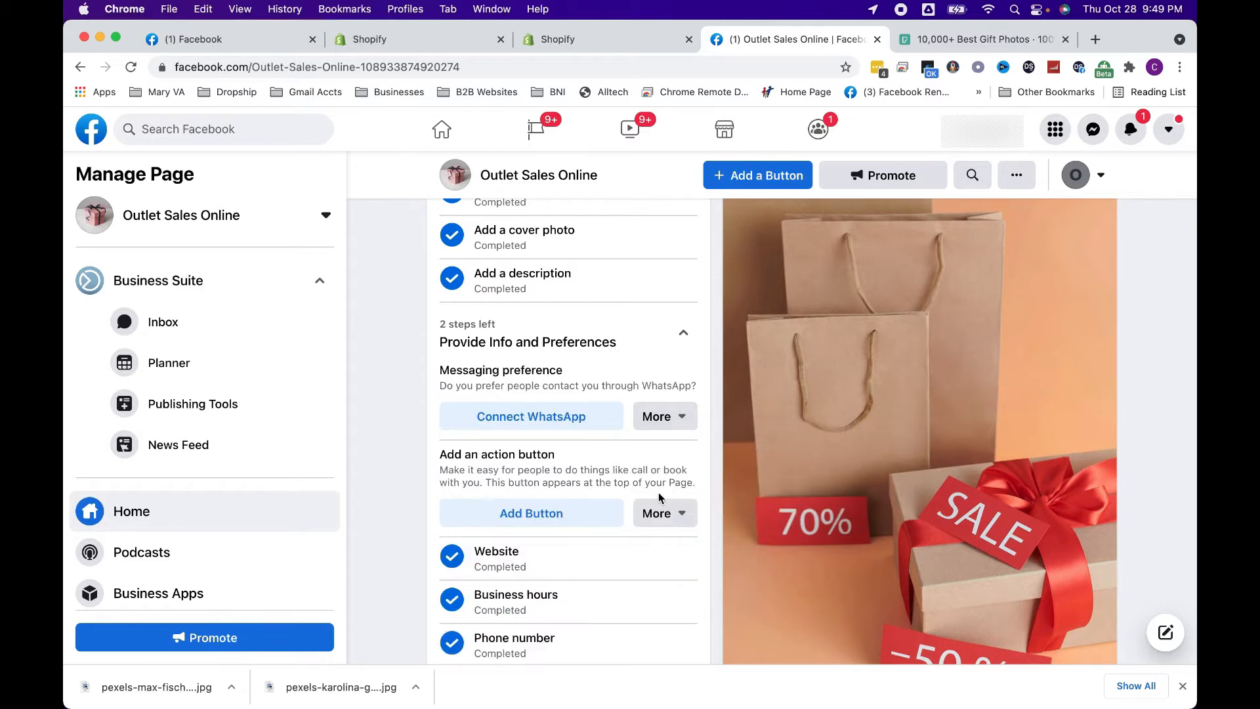
click(656, 423)
click(695, 495)
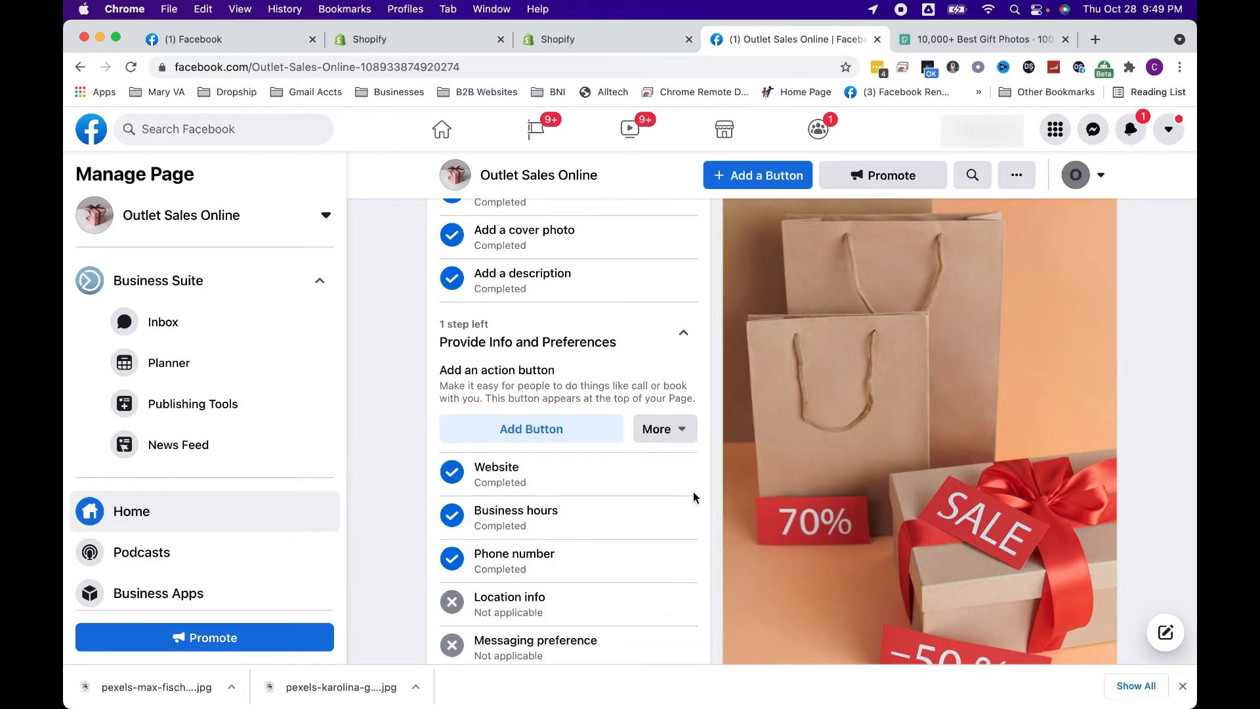
Add a Shop on Website action button to the Page that links to hammonddistro.myshopify.com and save it
click(554, 428)
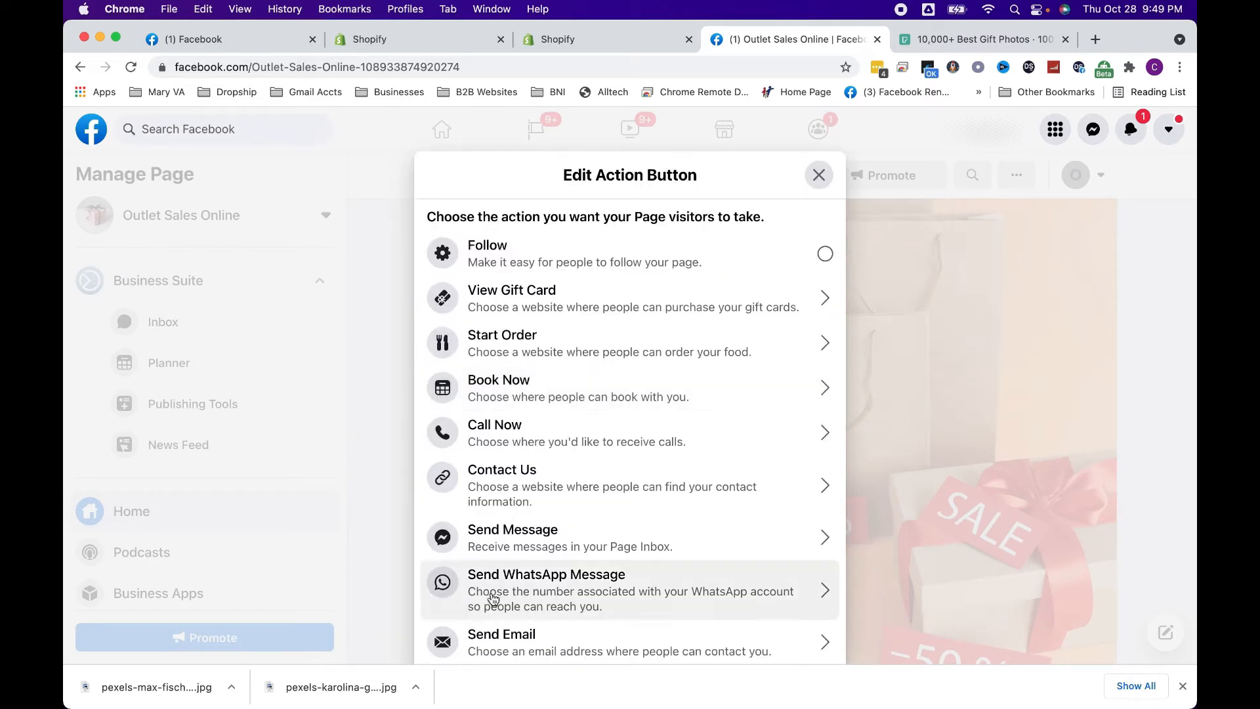
scroll(489, 599, down, 3)
scroll(493, 598, down, 5)
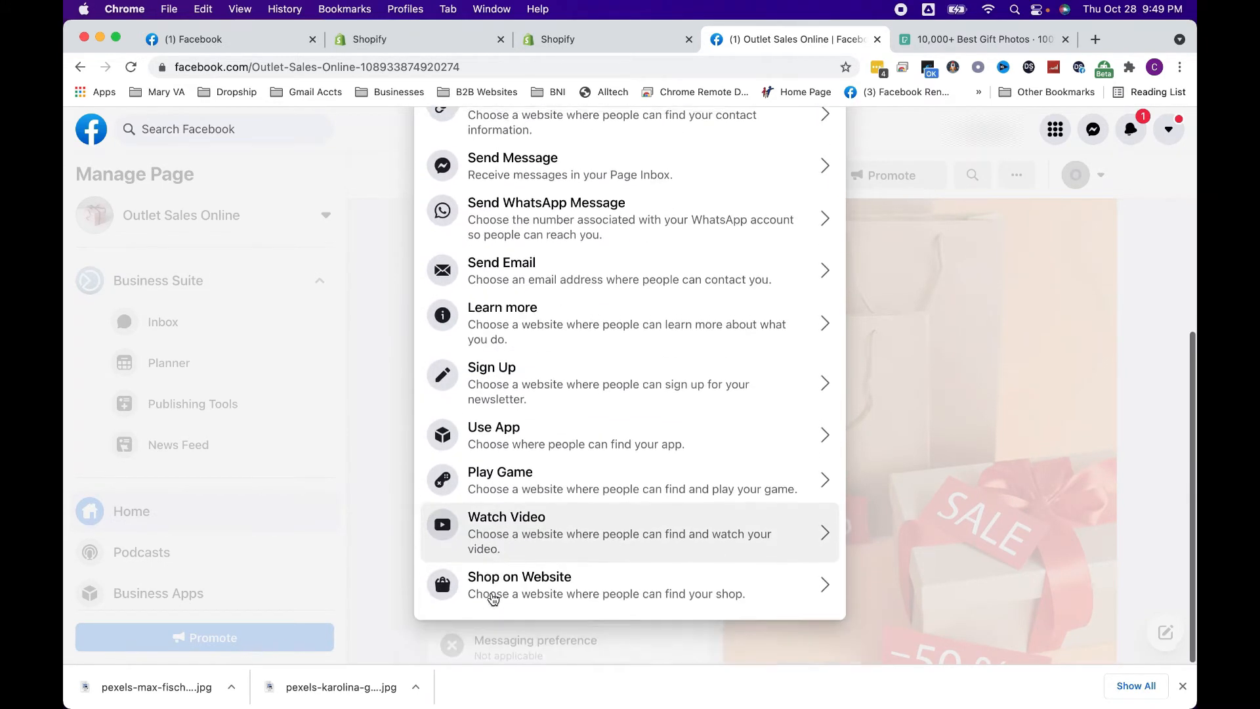
click(494, 581)
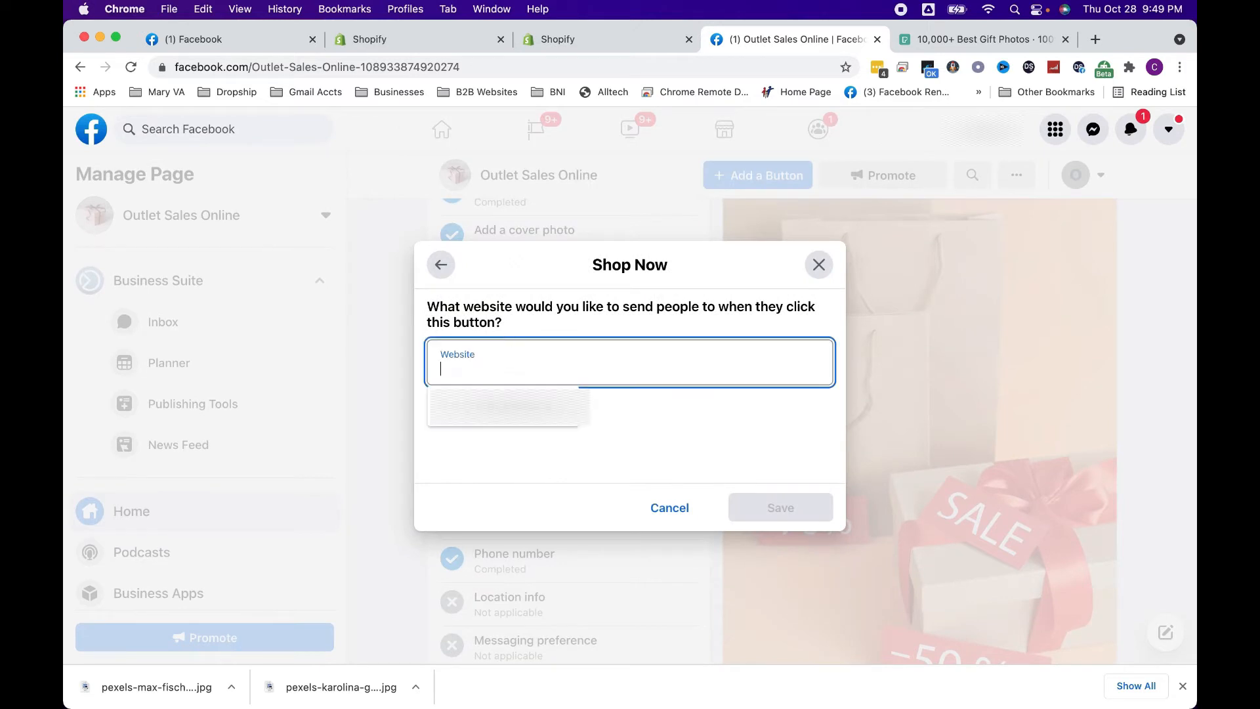
text(hammonddistro.myshopify.com)
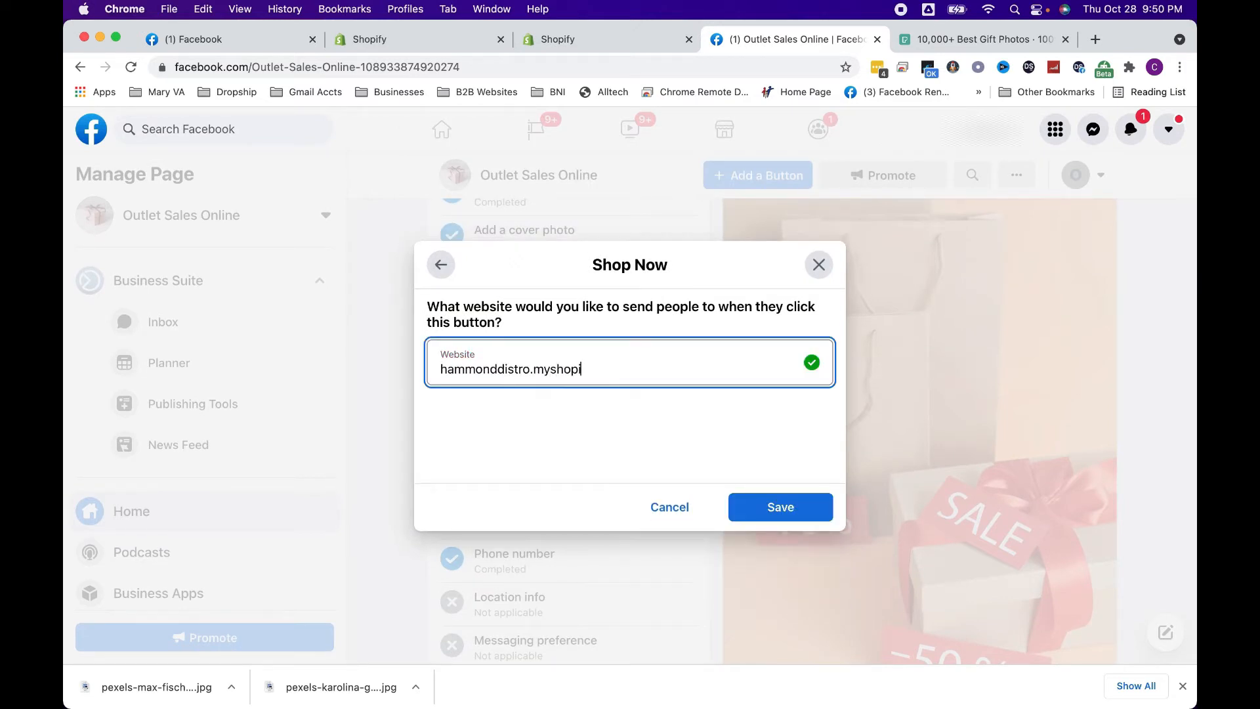
click(781, 519)
Skip inviting friends and creating a welcome post under Introduce Your Page, marking both as complete
scroll(594, 459, down, 3)
click(594, 496)
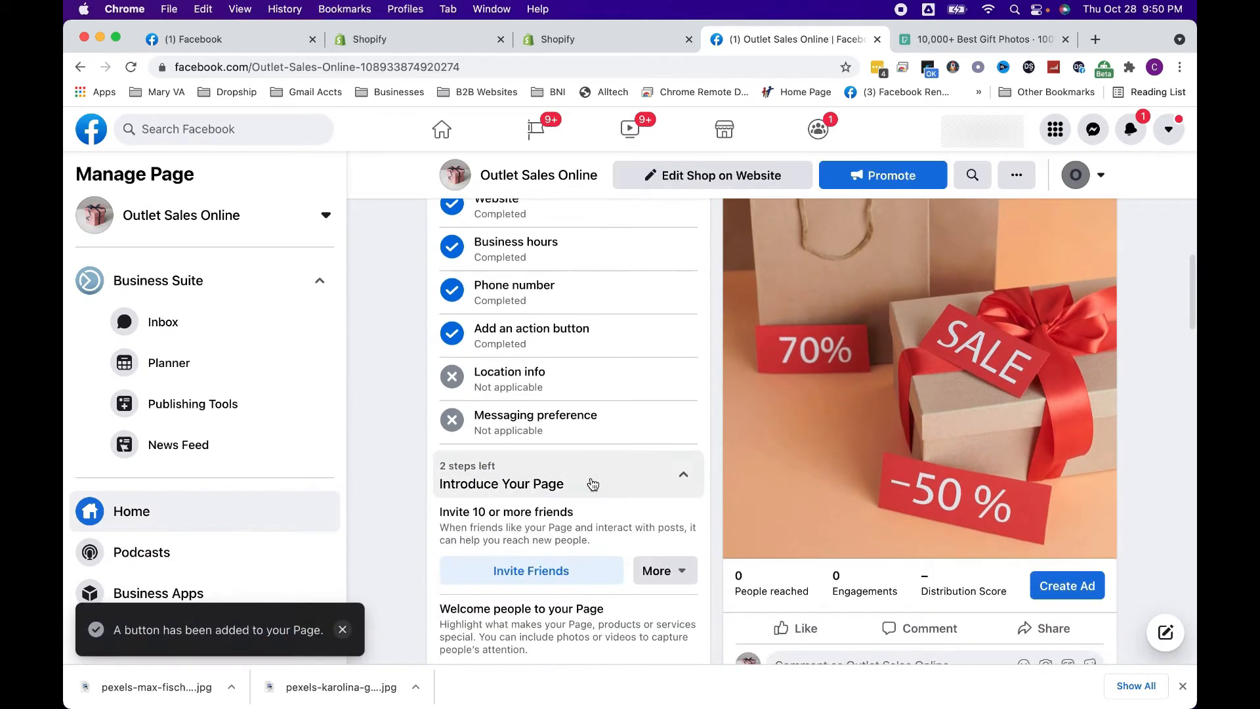
click(668, 566)
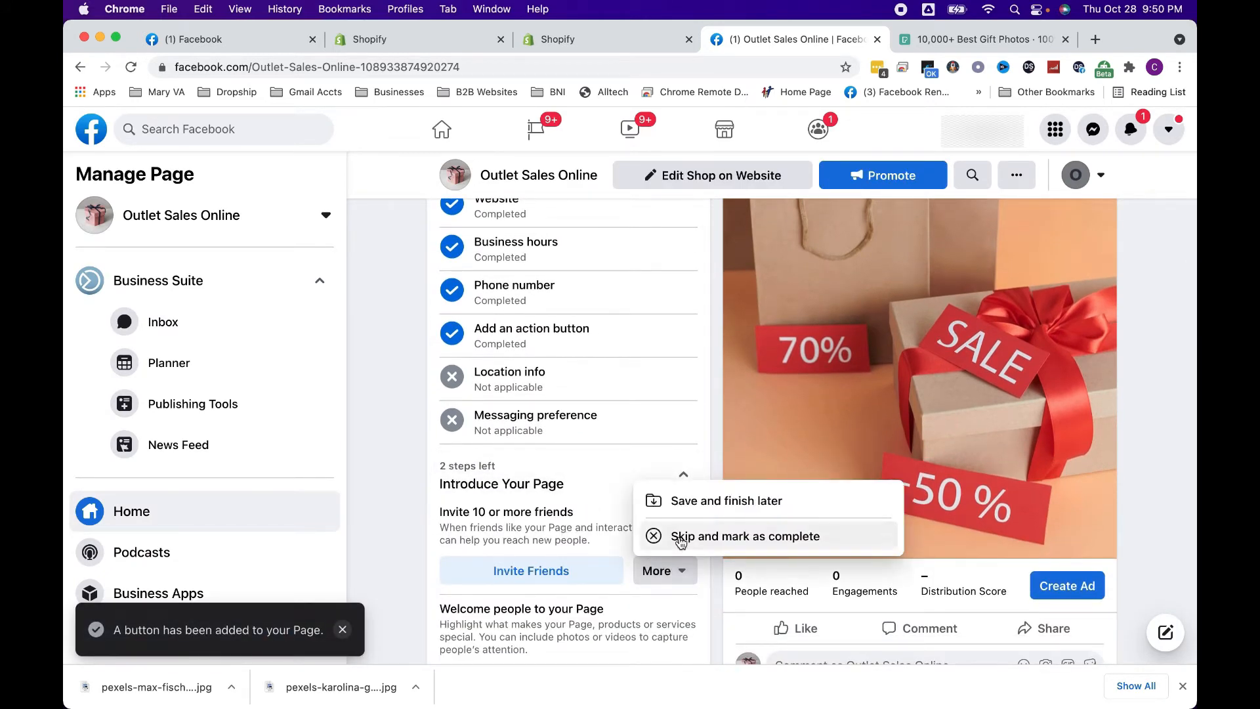
click(676, 536)
scroll(552, 537, down, 2)
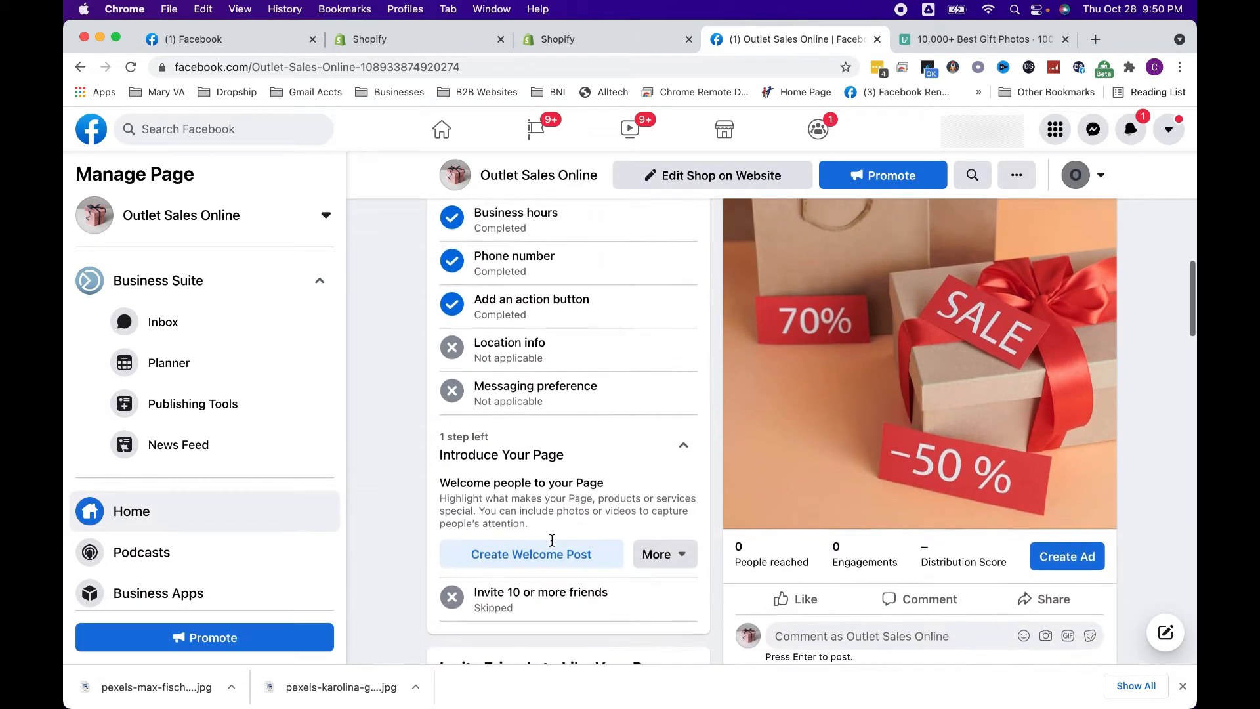
click(653, 453)
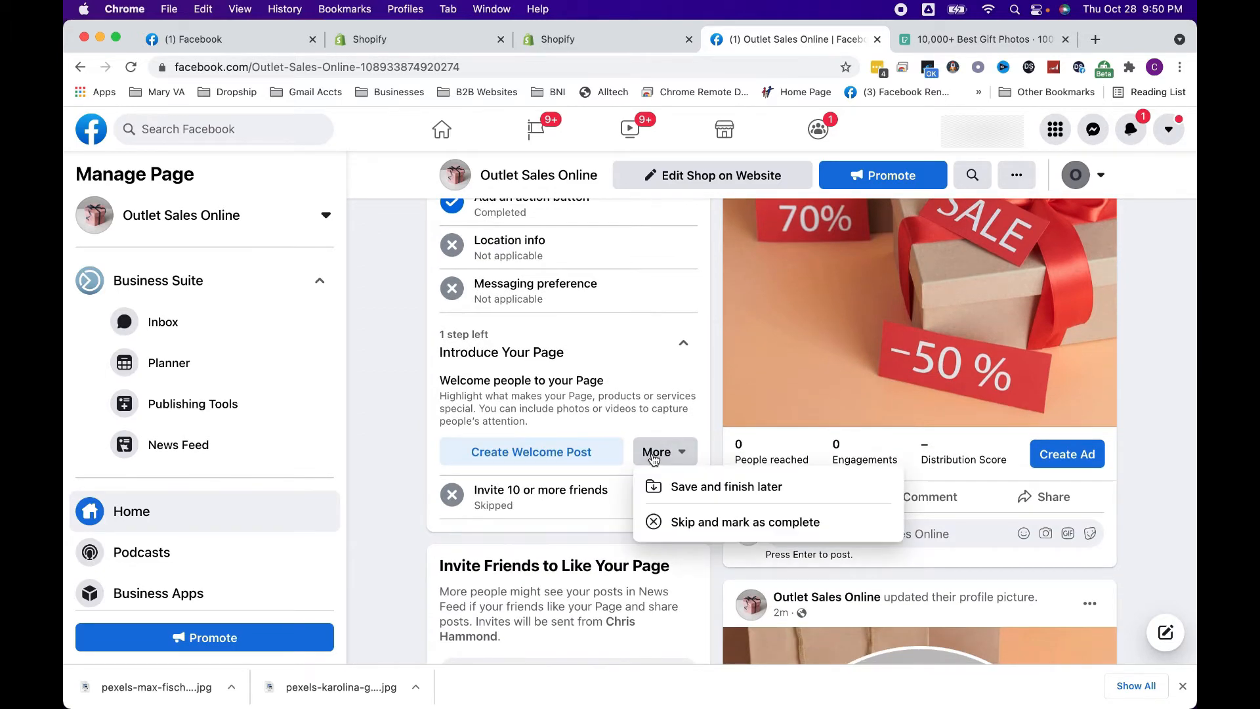
click(669, 520)
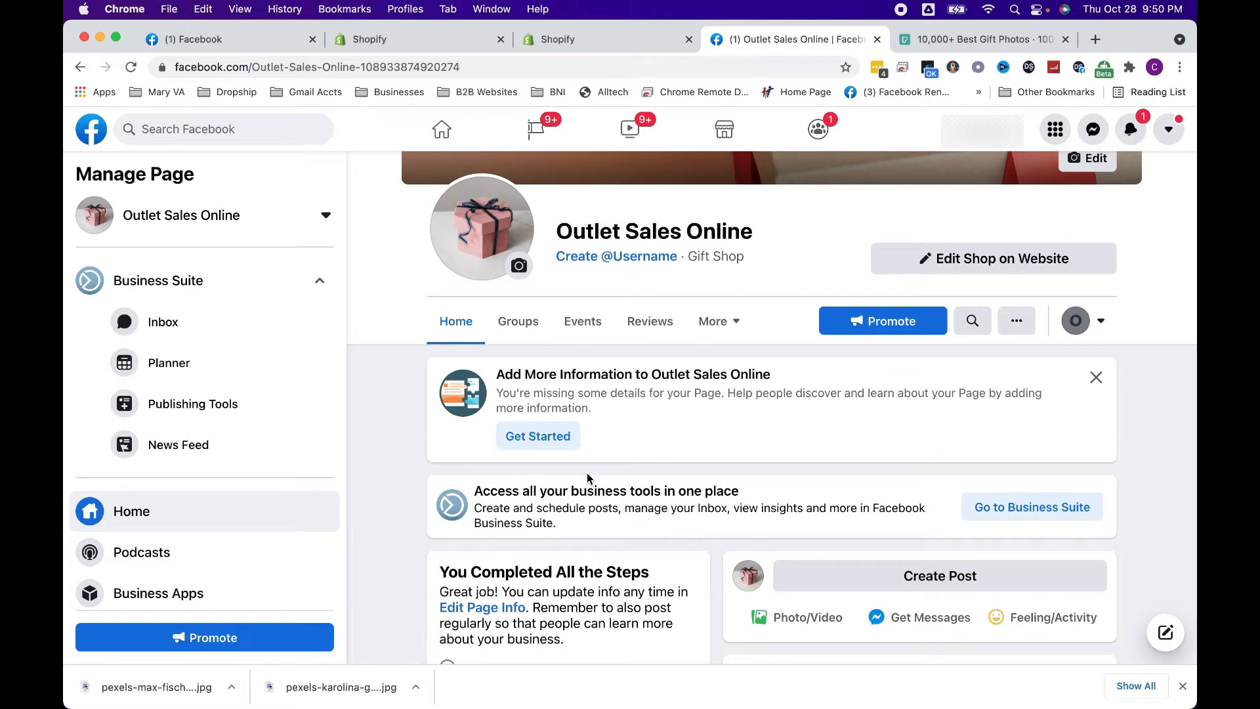
Return to the Shopify Facebook Shop setup, reload it and connect the Outlet Sales Online Page
click(596, 35)
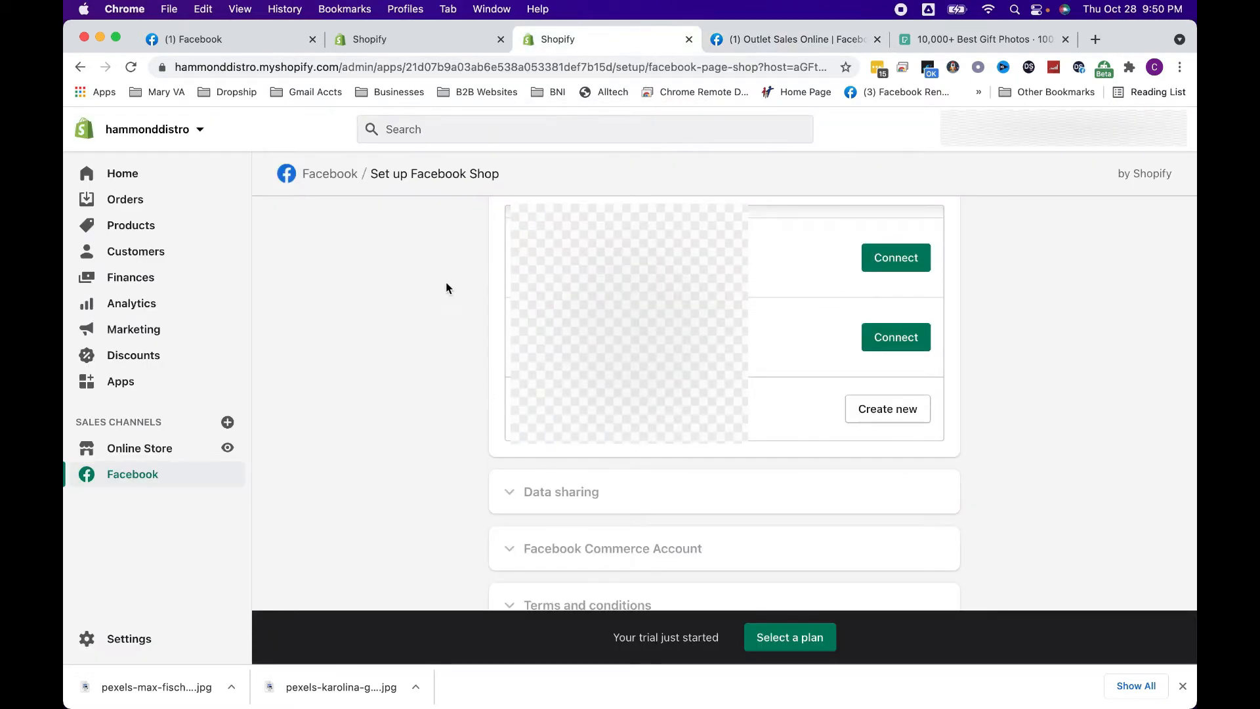
click(130, 68)
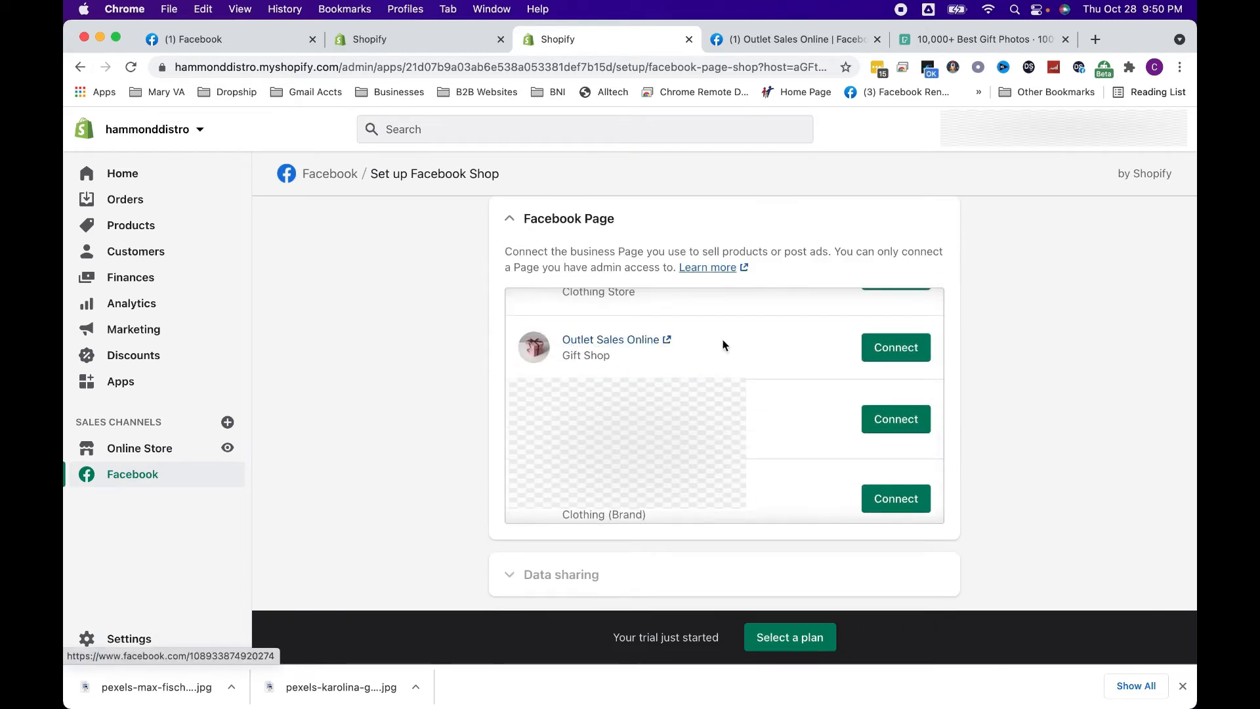
click(896, 347)
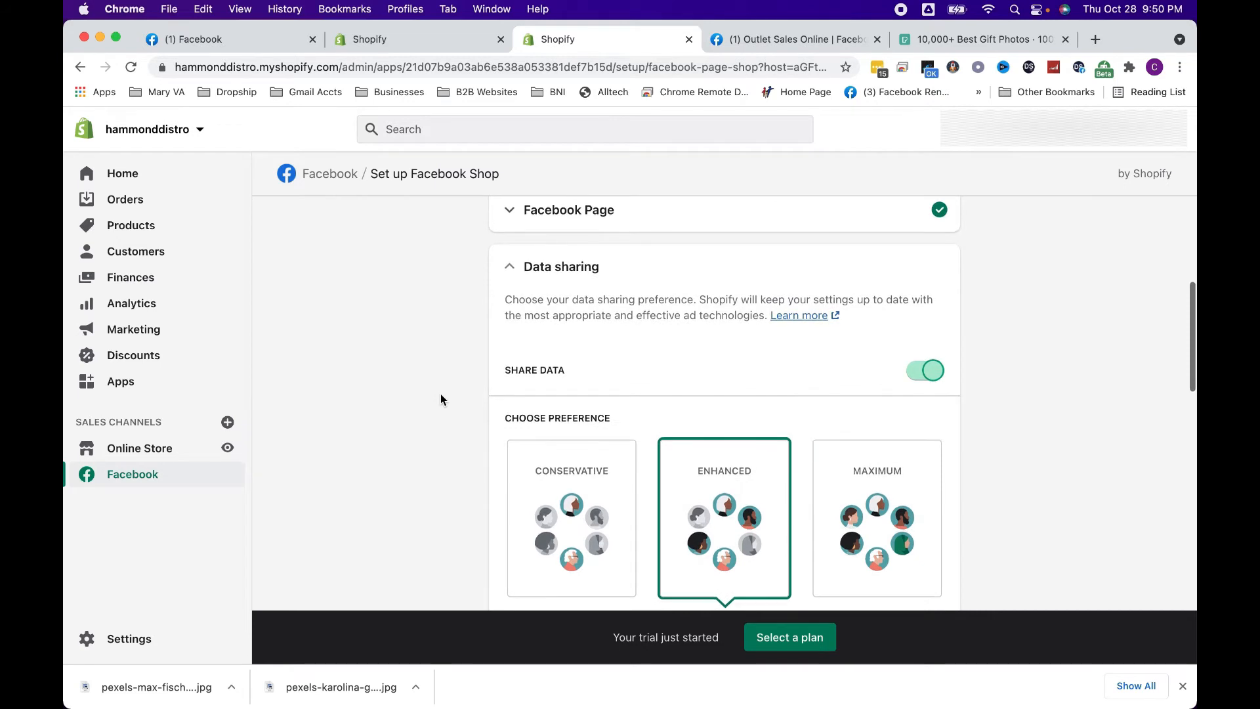
Review the Enhanced data sharing preference and connect the Shopify Facebook ads pixel created 6/11/2021
scroll(440, 399, down, 4)
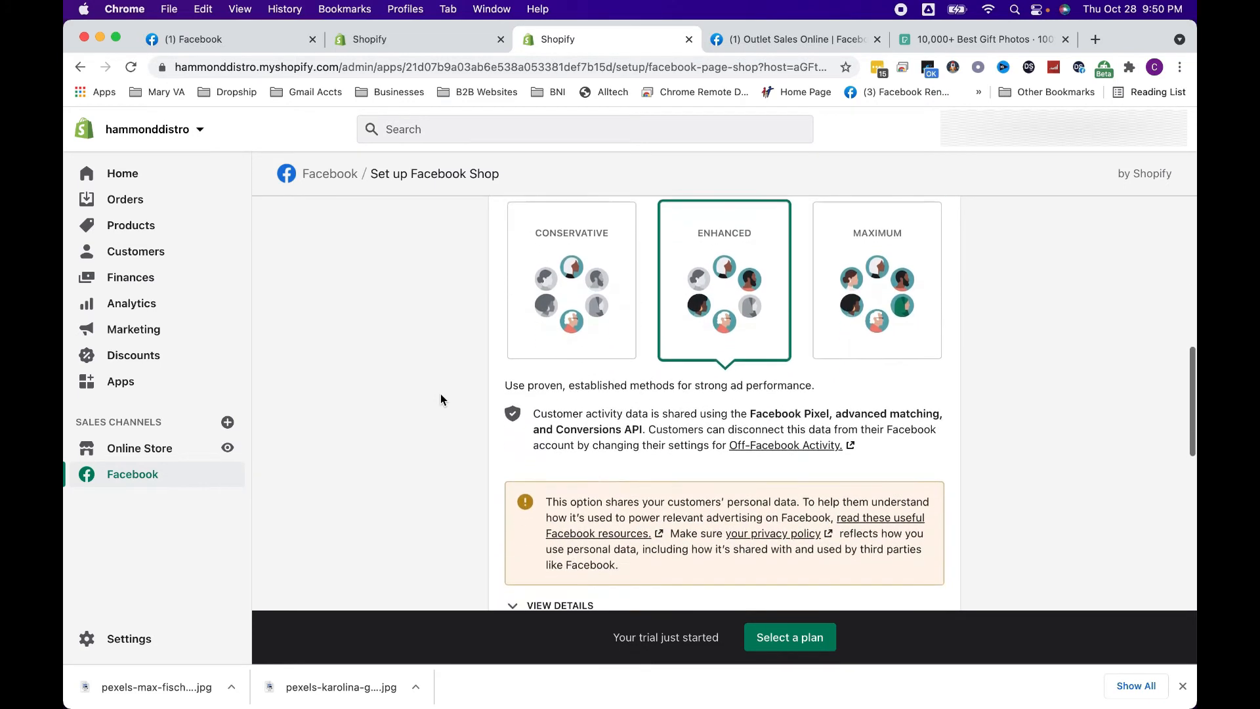
scroll(441, 397, down, 1)
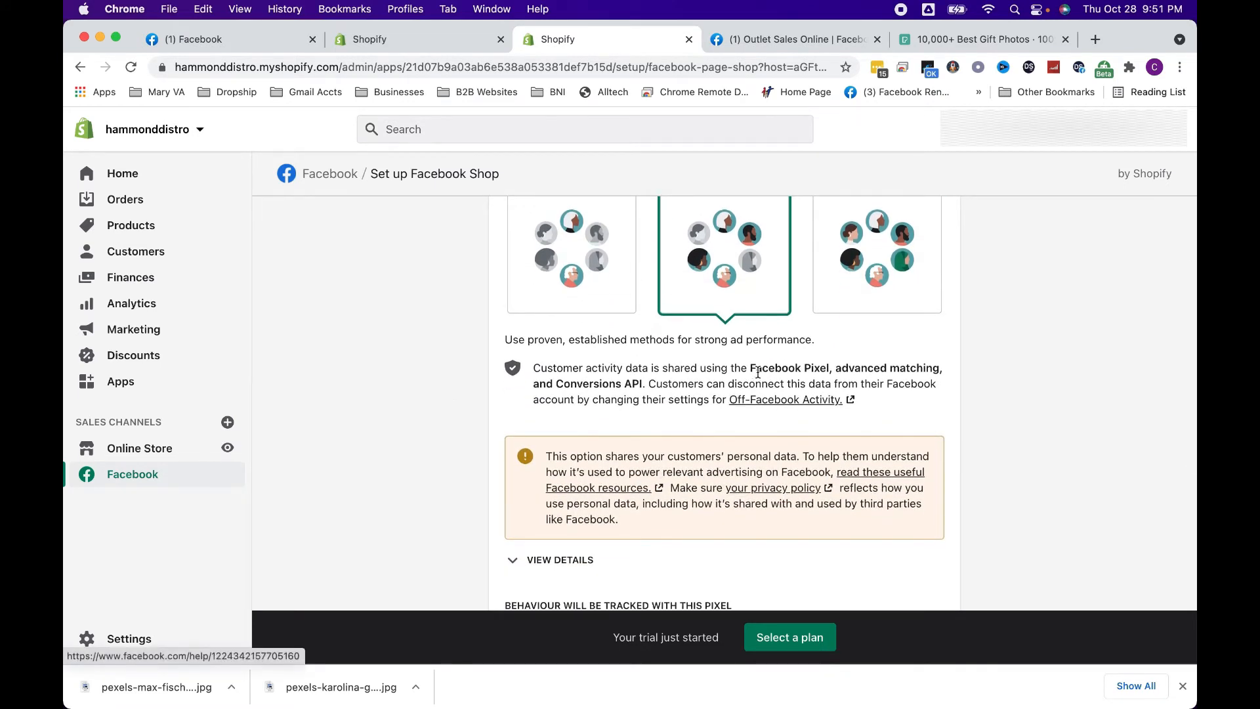
scroll(801, 383, down, 2)
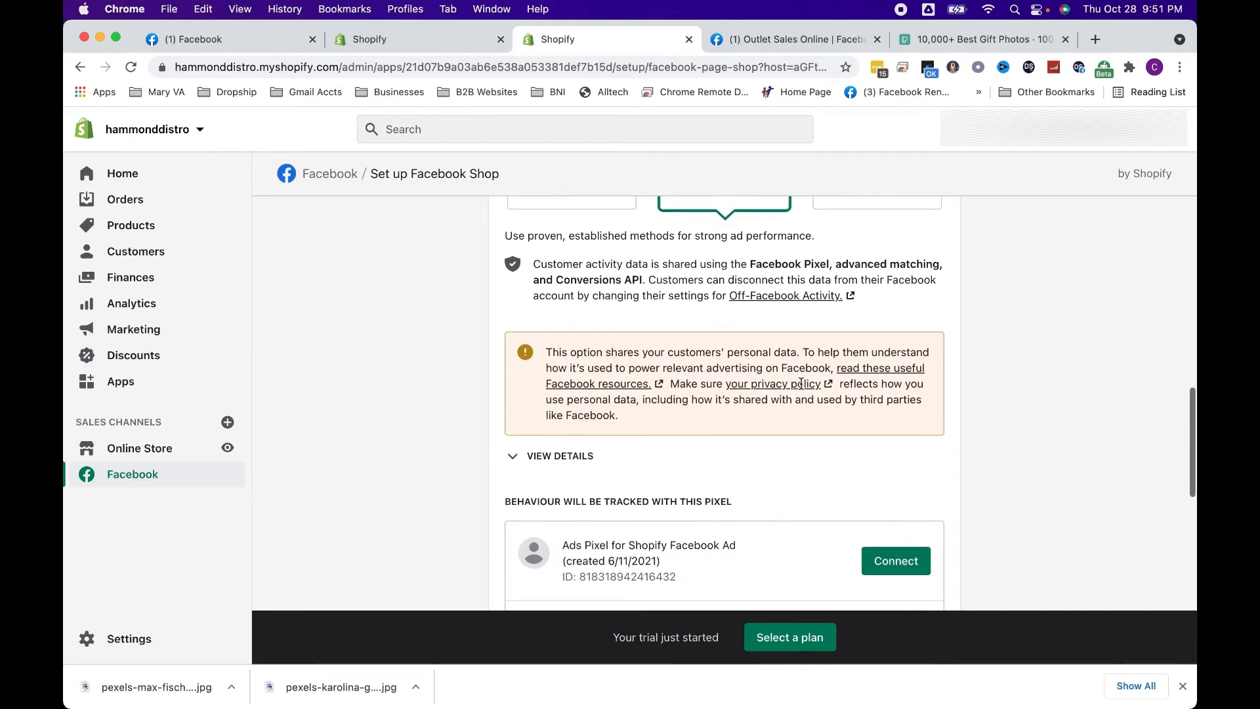
scroll(801, 383, down, 4)
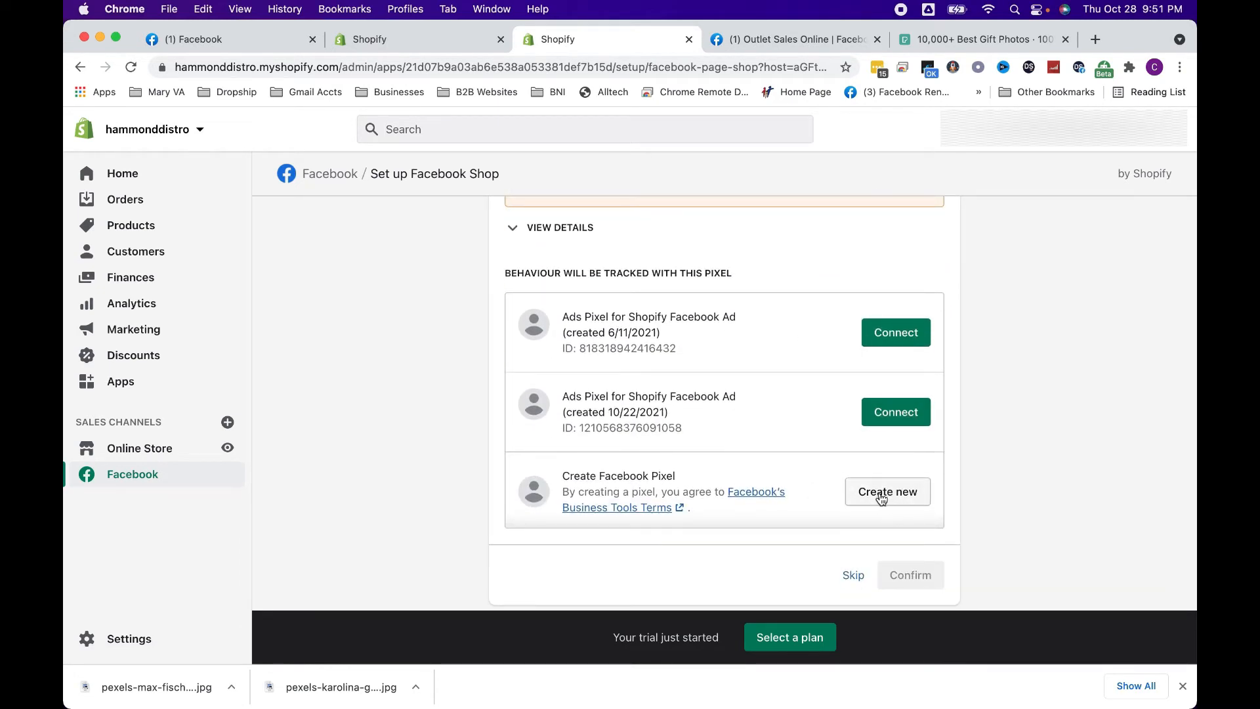
click(878, 328)
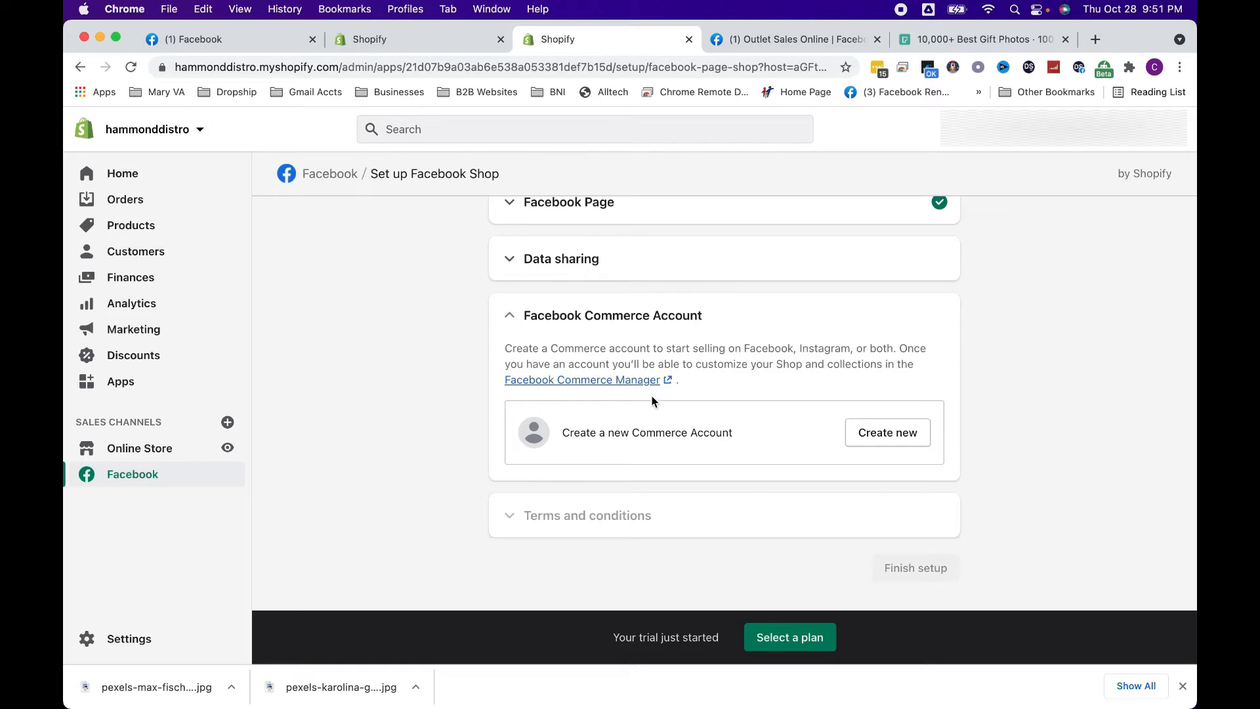
Open the Facebook Commerce Manager link from the Commerce Account section and read the About Commerce Manager help article
click(568, 380)
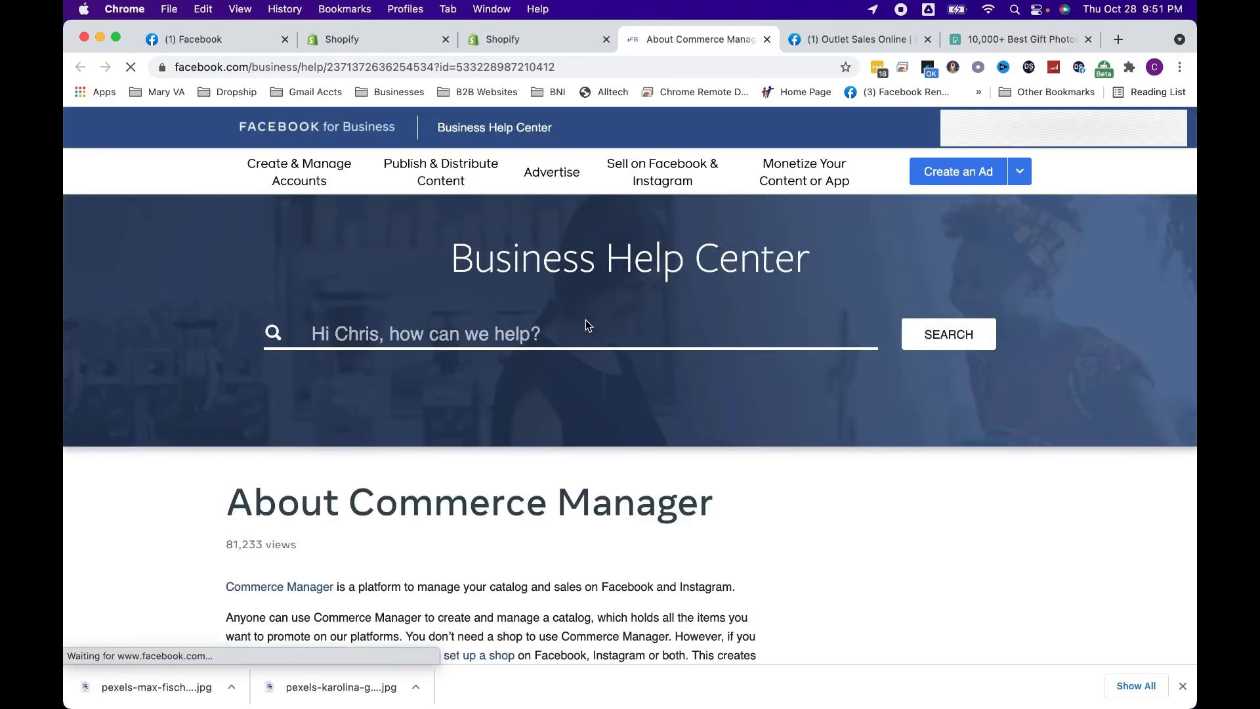
scroll(556, 514, down, 5)
scroll(557, 520, down, 3)
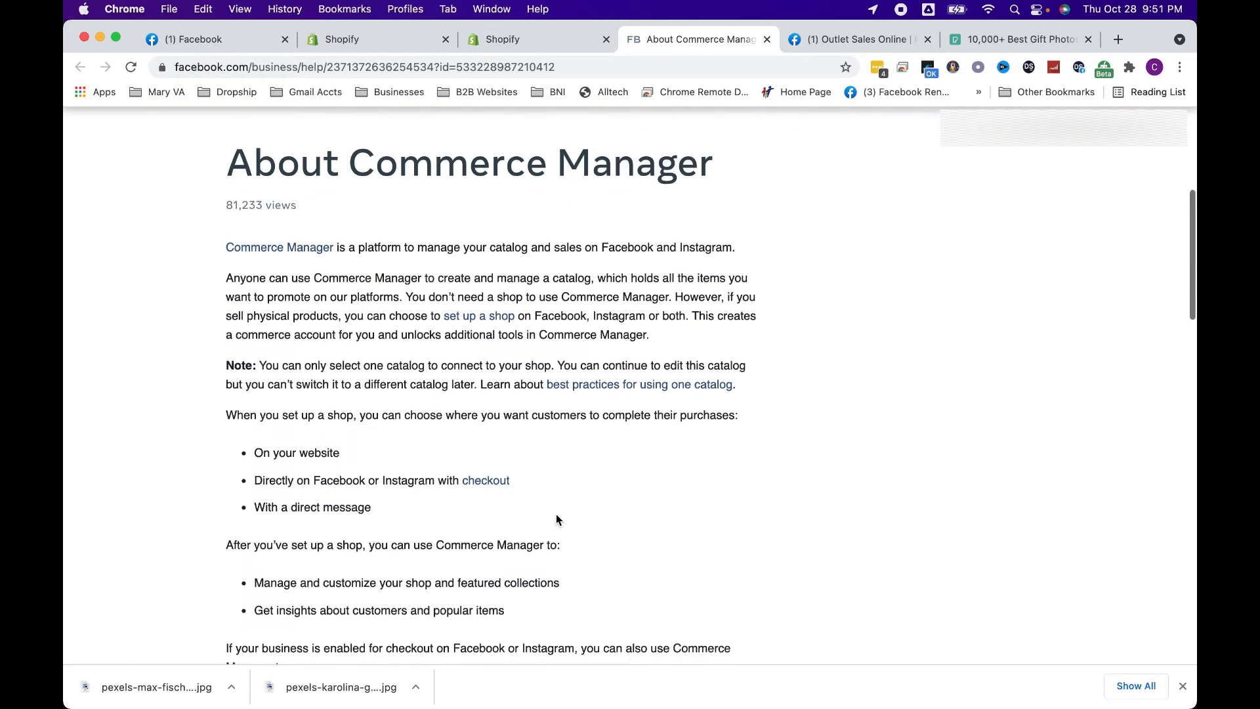
Finish reading the Commerce Manager article, return to the Shopify Facebook Shop setup and connect the Facebook Commerce Account
scroll(557, 519, down, 5)
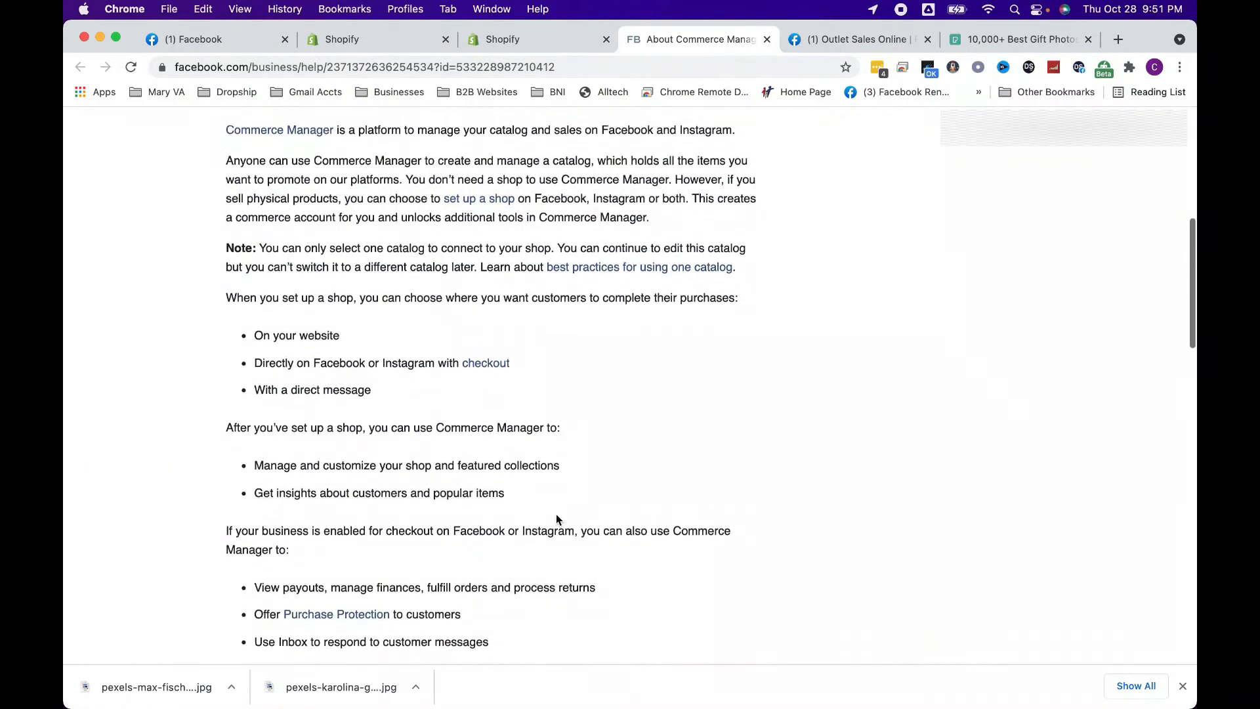
click(546, 38)
click(867, 431)
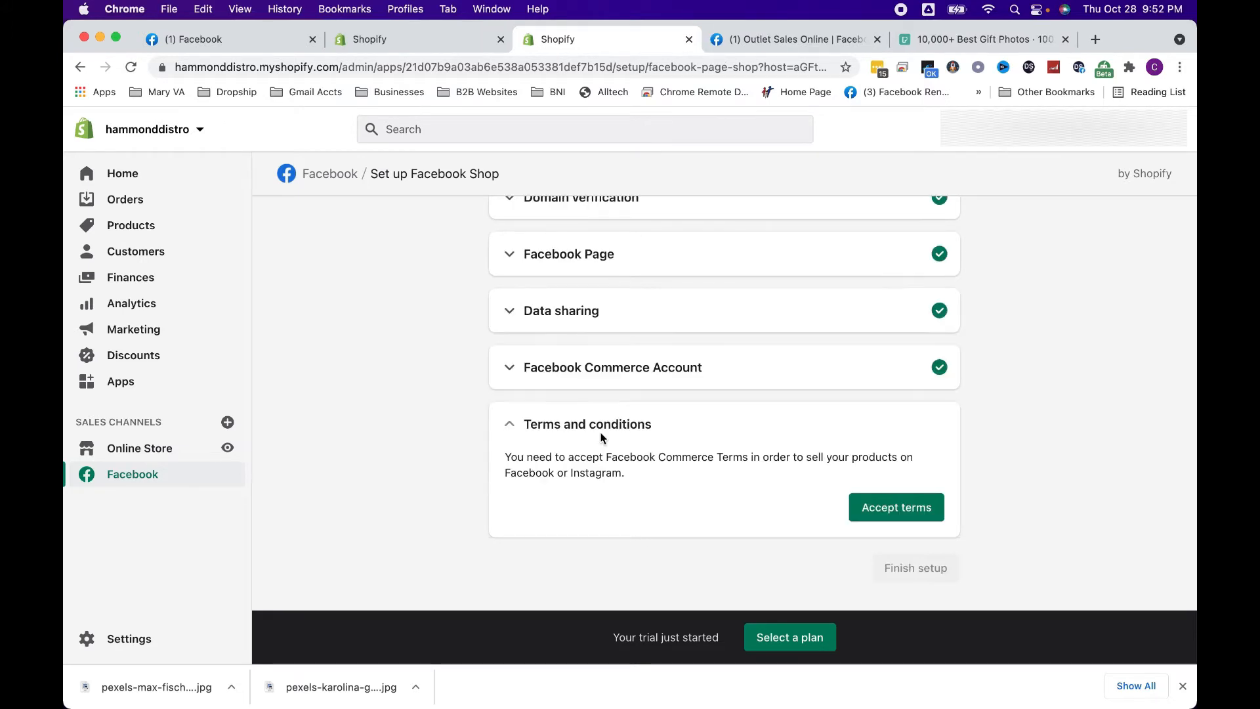
click(629, 366)
click(628, 367)
Accept the Facebook Commerce seller terms and finish the Facebook Shop setup
click(884, 509)
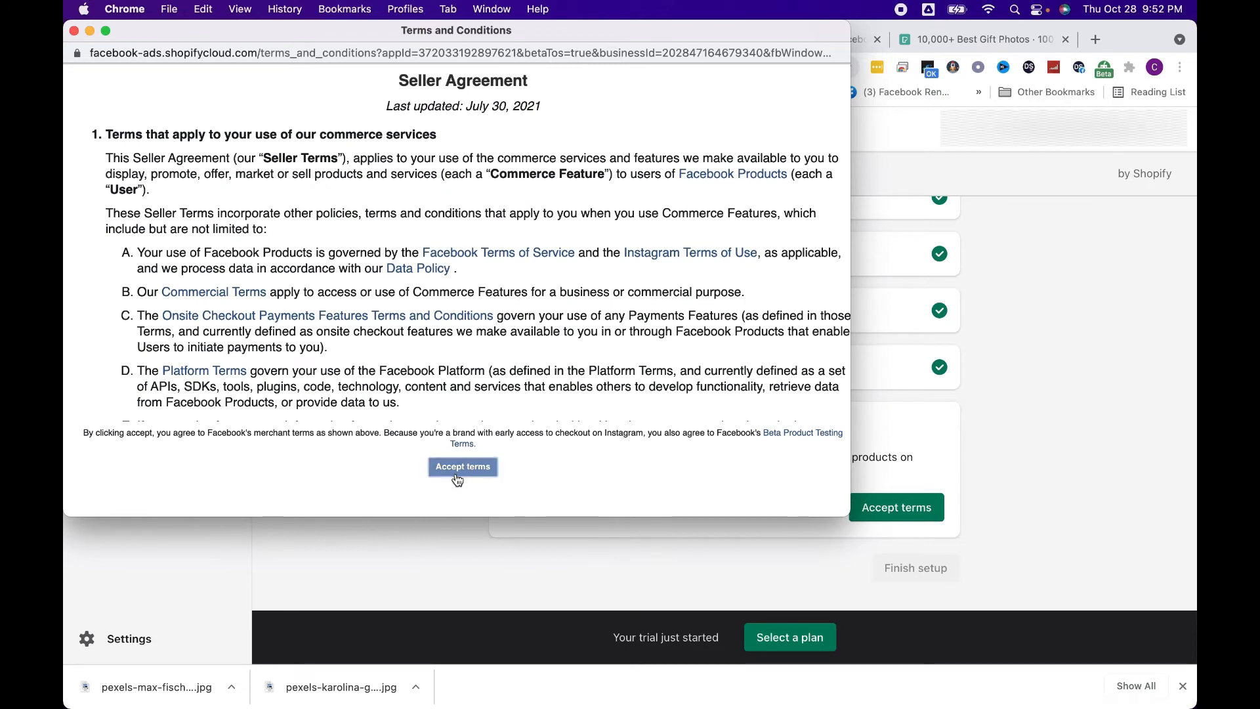
click(461, 468)
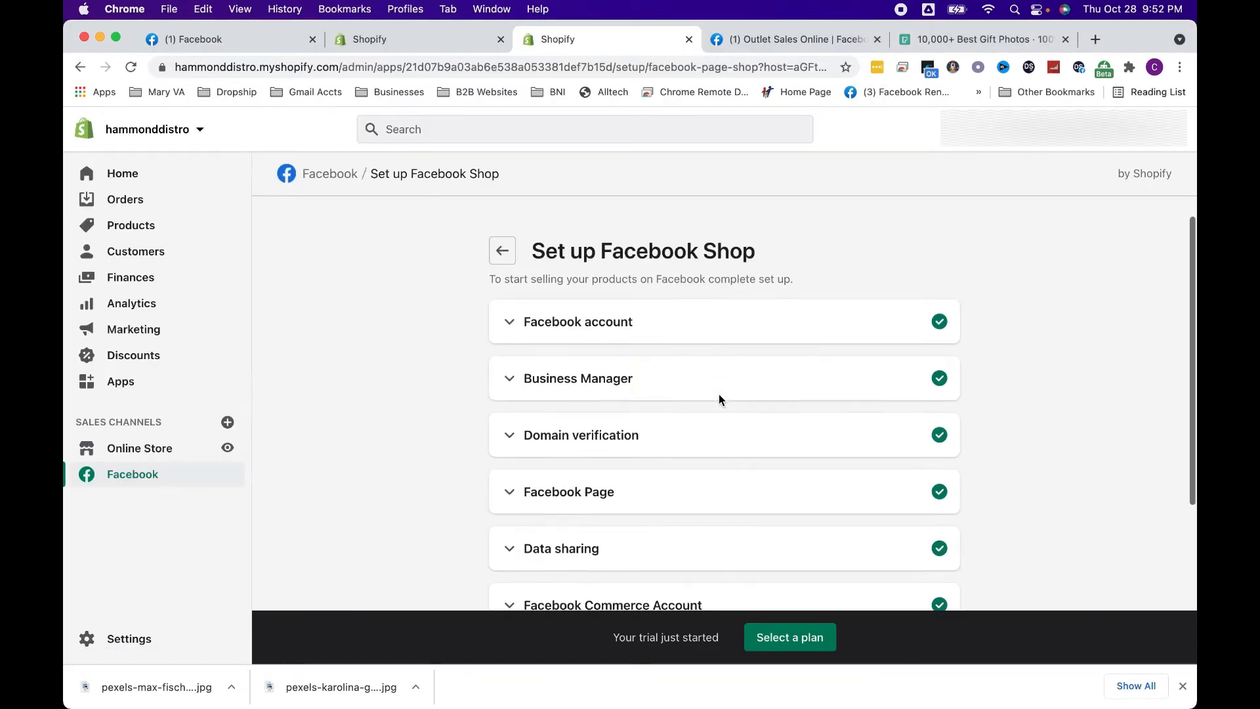
scroll(719, 397, down, 3)
click(906, 570)
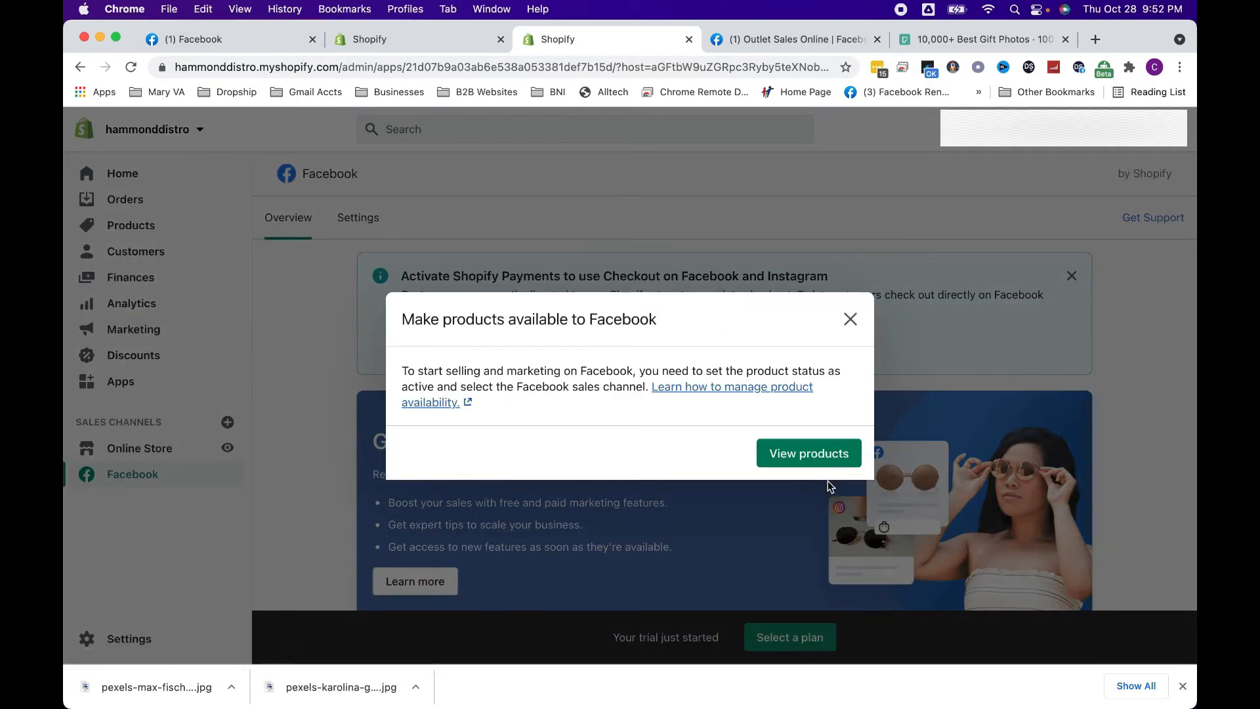
View the store's products from the Make products available to Facebook prompt, then return to the Facebook channel and dismiss the prompt
click(810, 454)
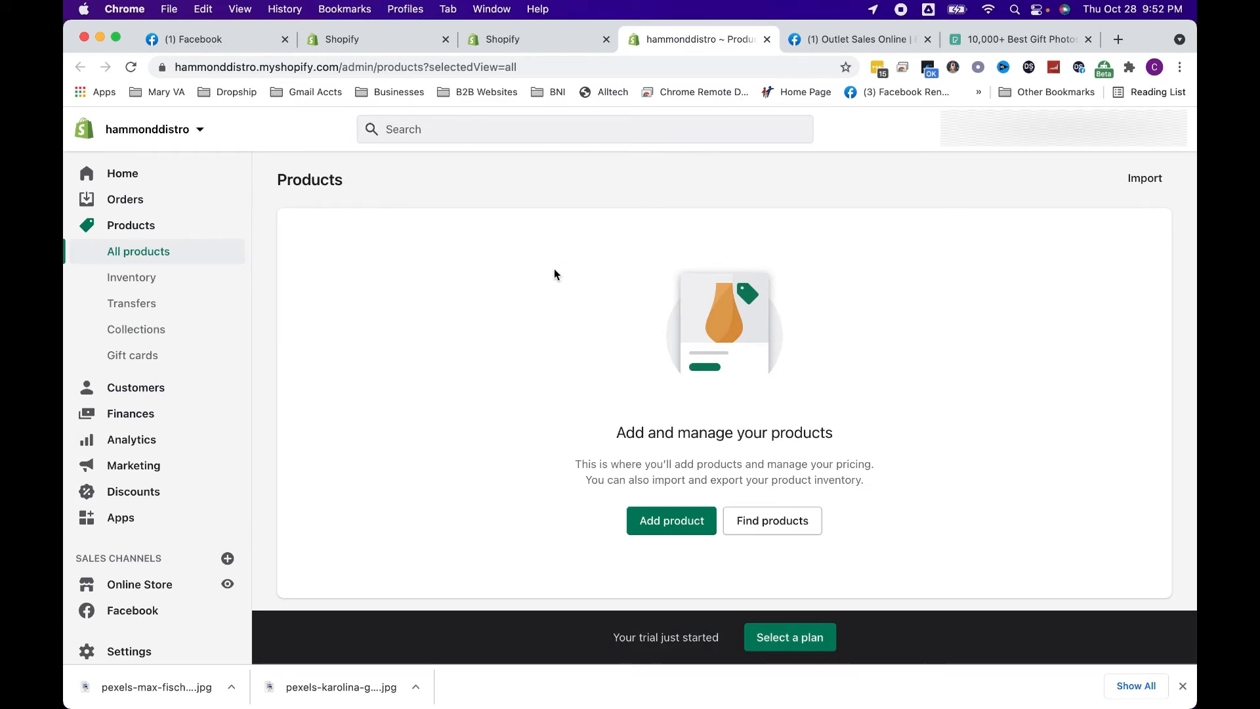
click(568, 48)
click(767, 321)
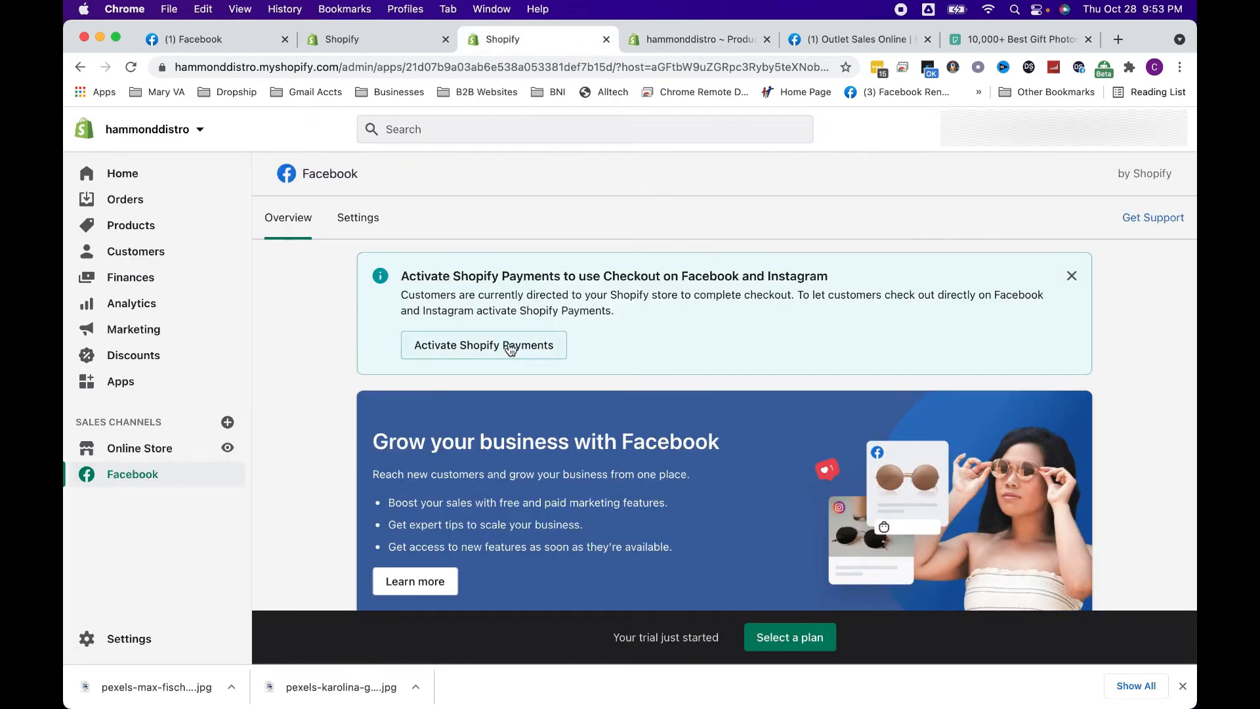
Review the Facebook channel overview and open the Shopify Payments activation page in the store's payment settings
scroll(509, 349, down, 5)
scroll(512, 349, down, 2)
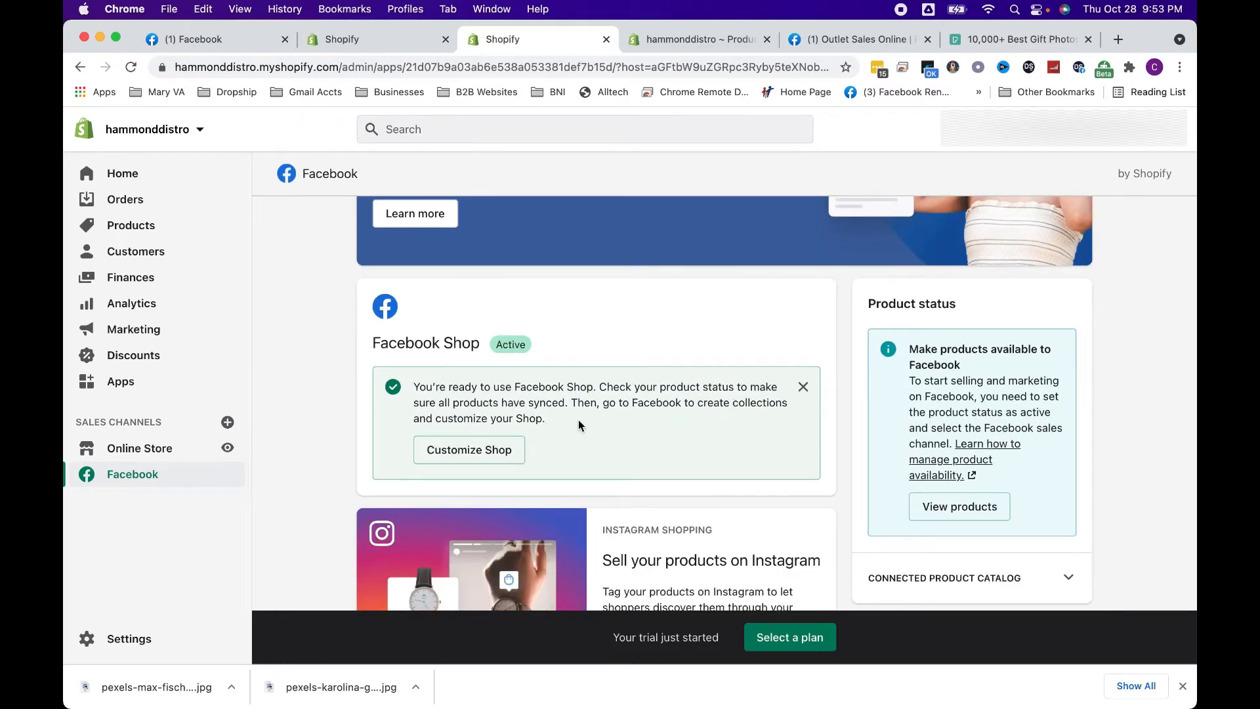
scroll(578, 422, down, 1)
scroll(578, 414, up, 6)
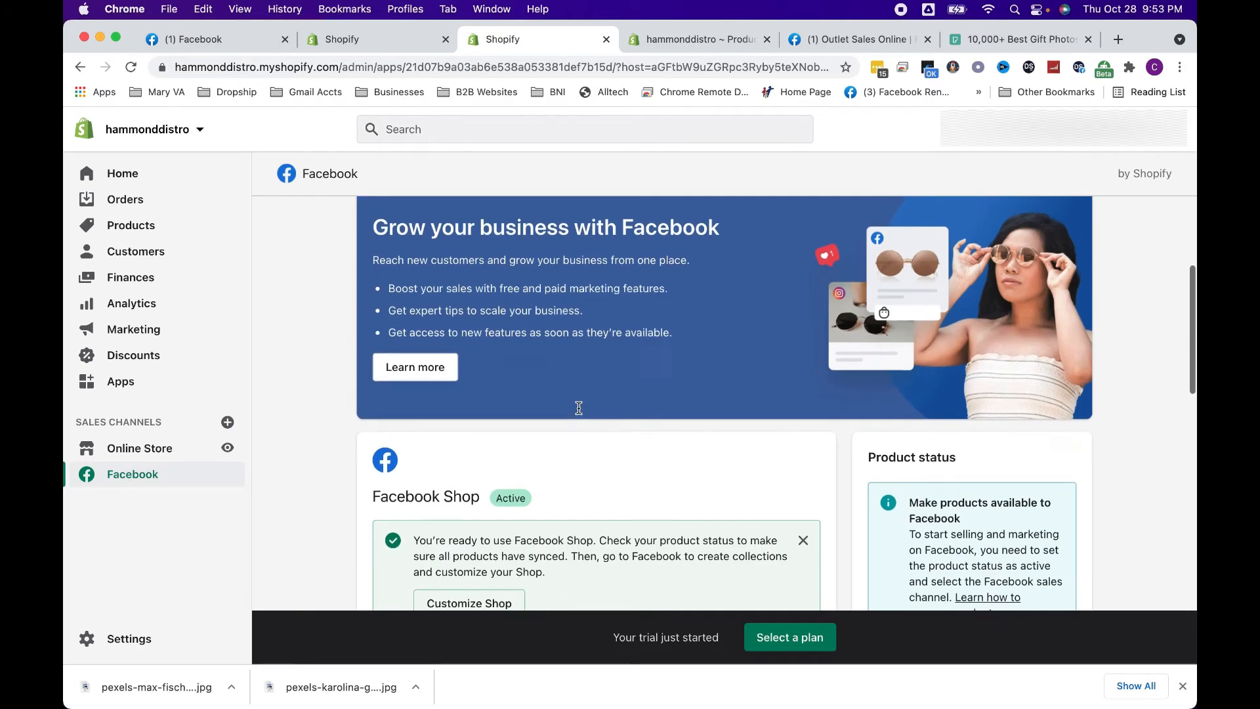
scroll(579, 408, down, 1)
click(523, 321)
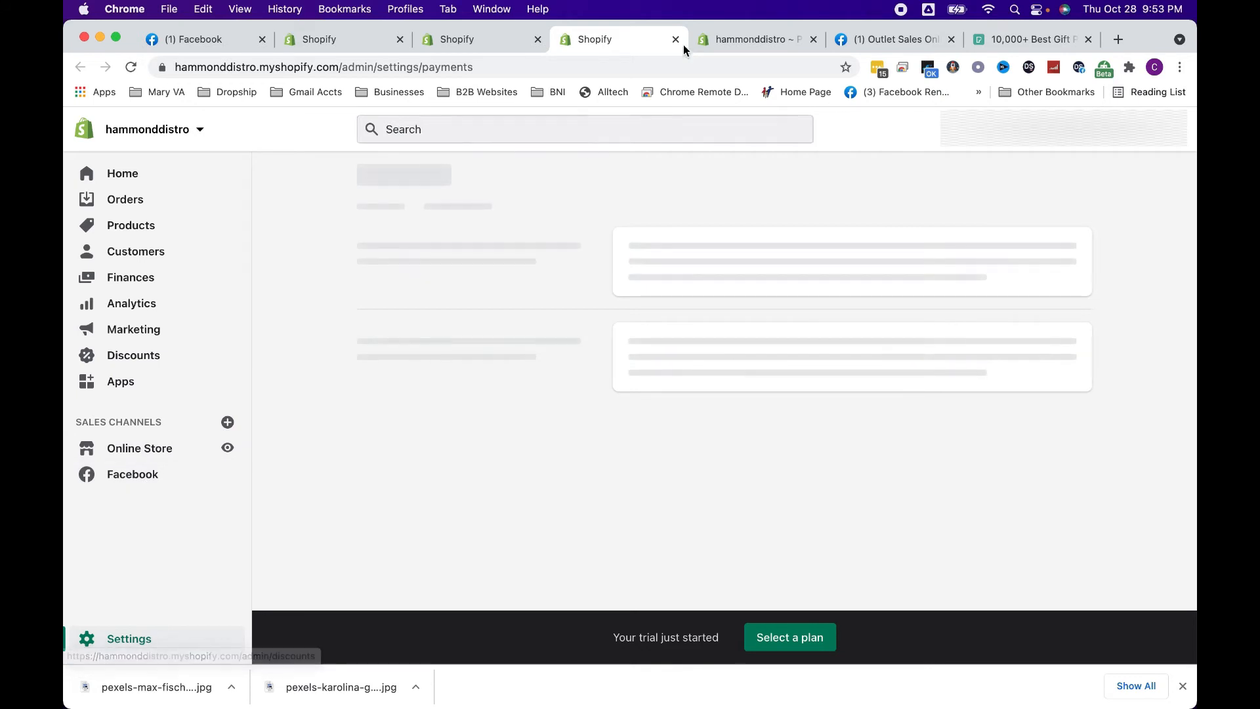
click(719, 40)
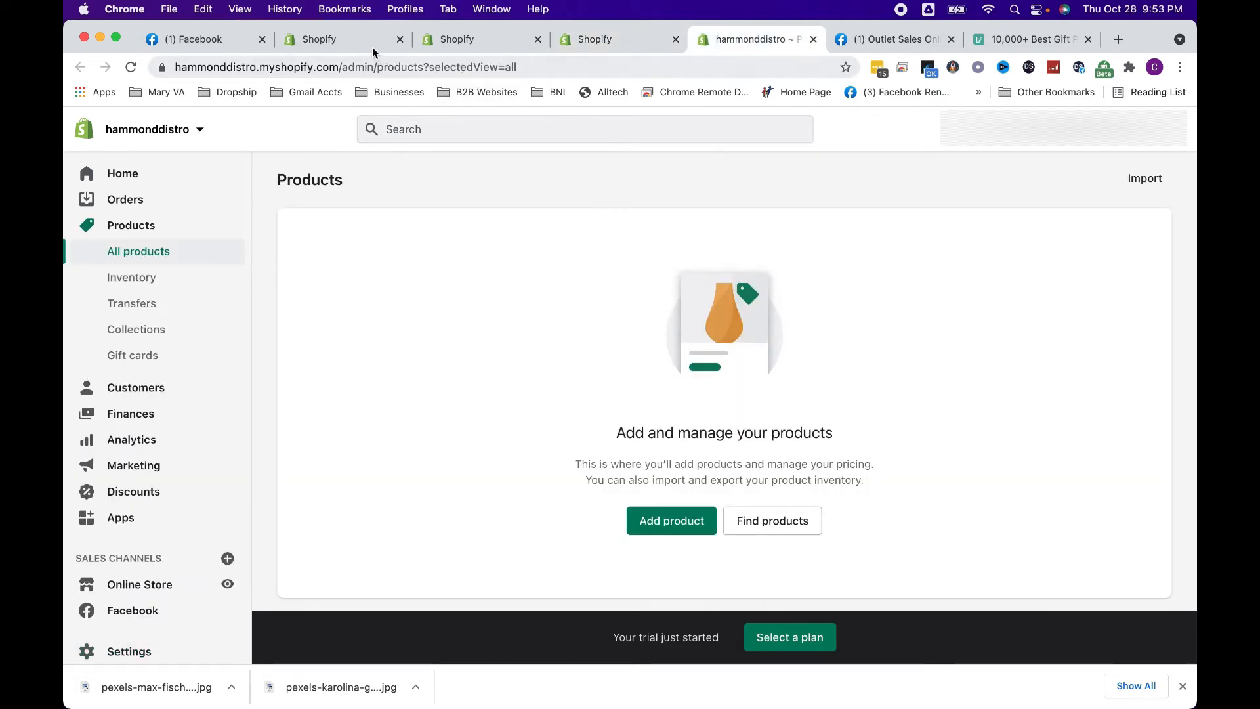
click(620, 43)
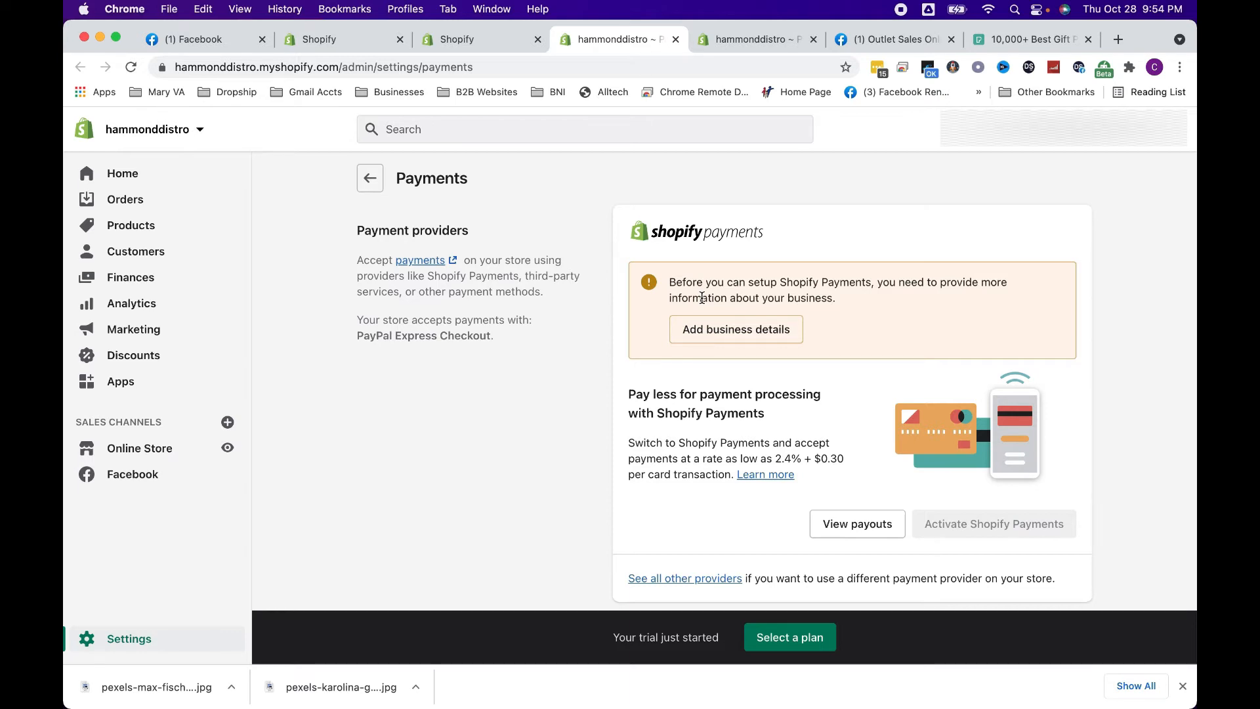
Open Facebook Commerce Manager in a new tab from the saved commerce fb bookmark and select the Shopify Commerce Account shop
click(1118, 39)
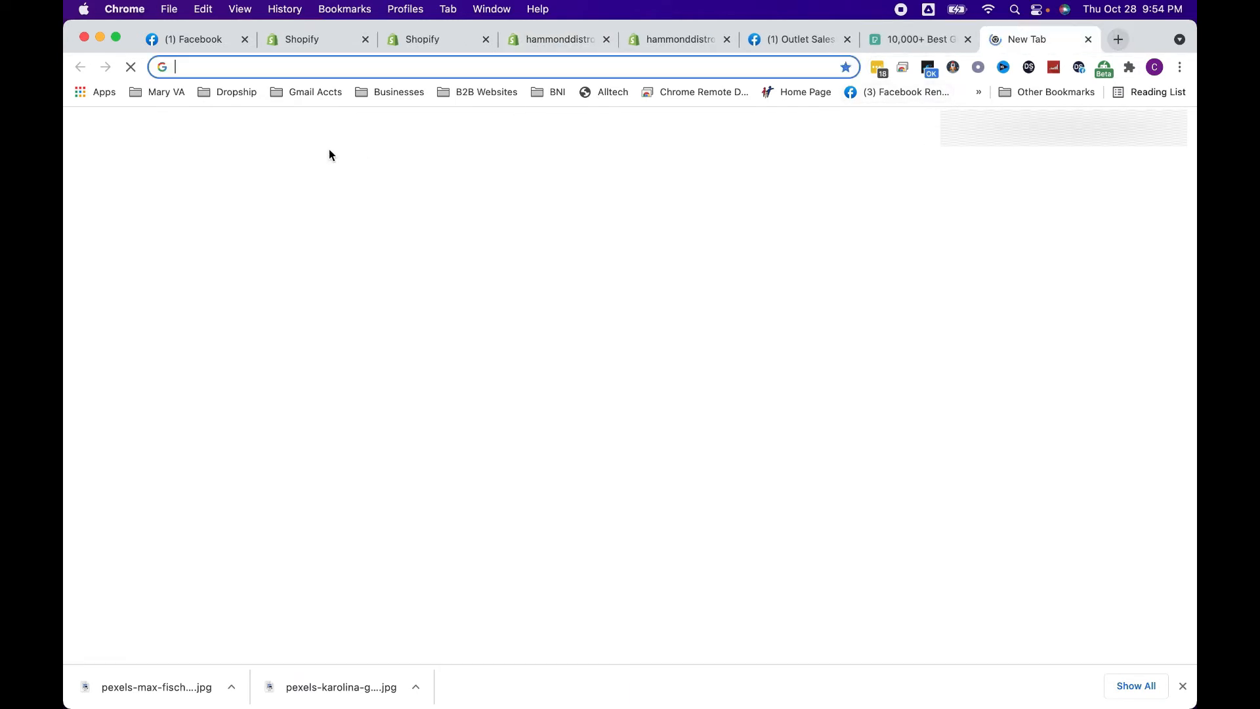
click(210, 91)
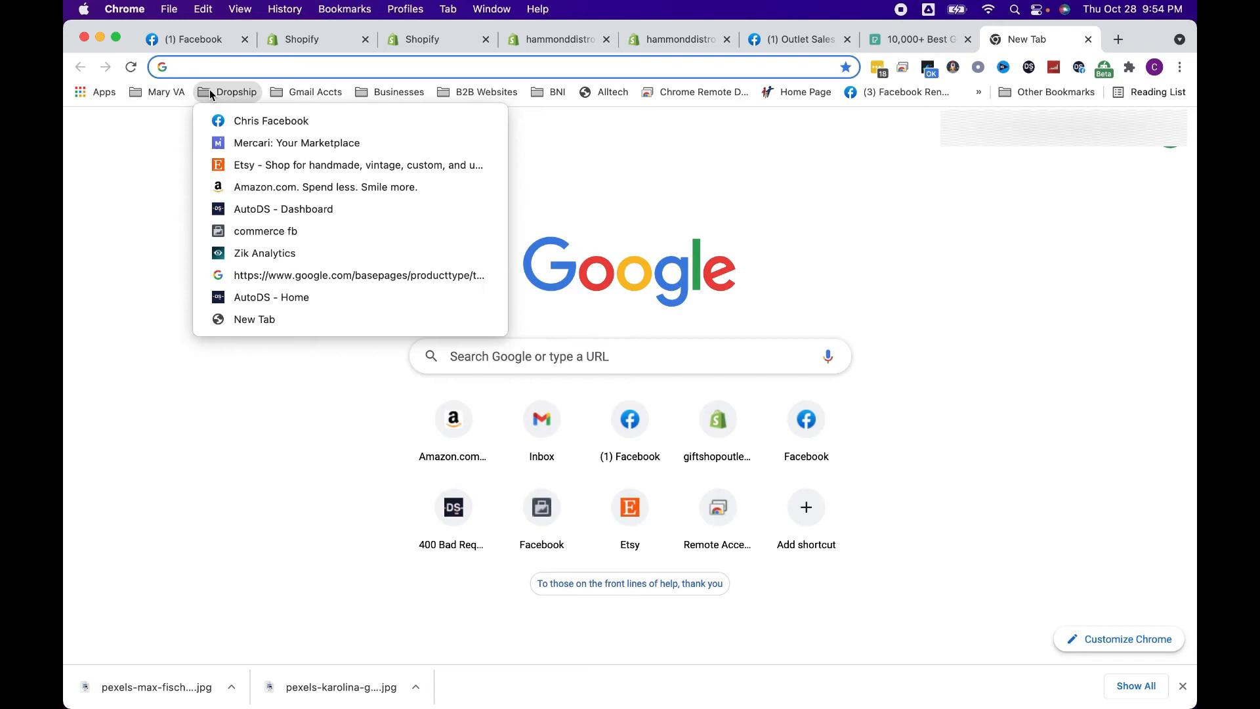
click(241, 230)
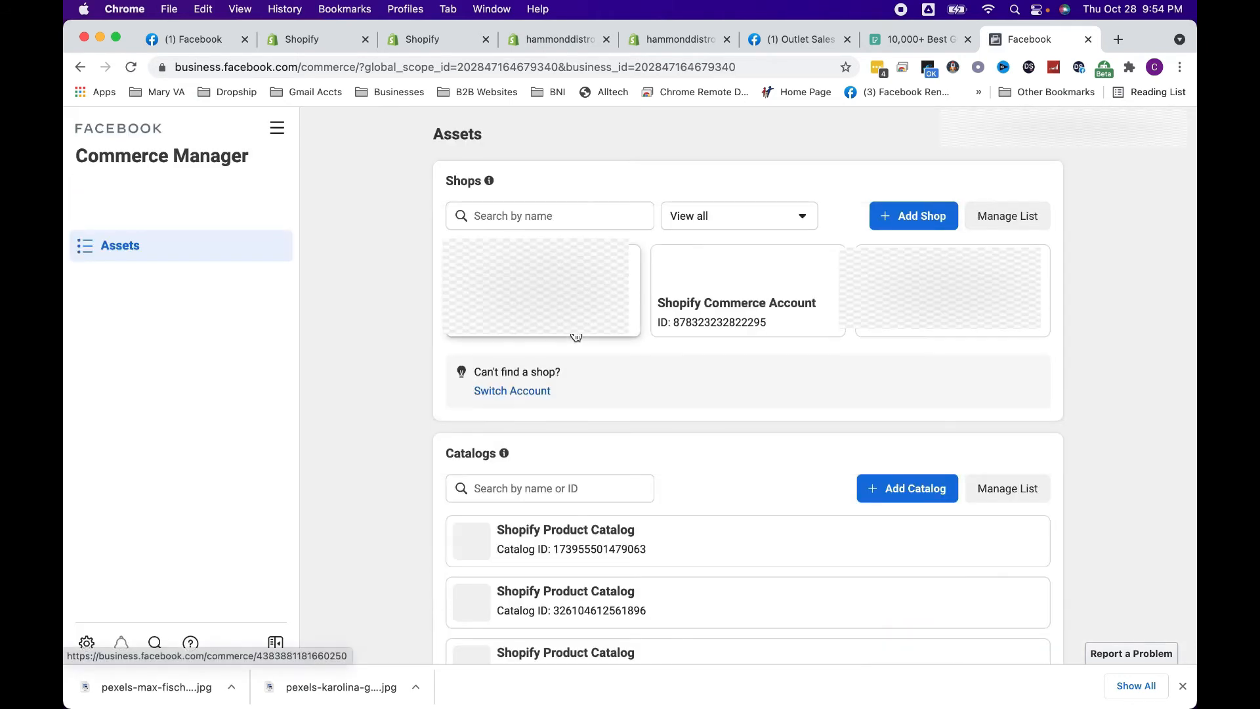
click(718, 285)
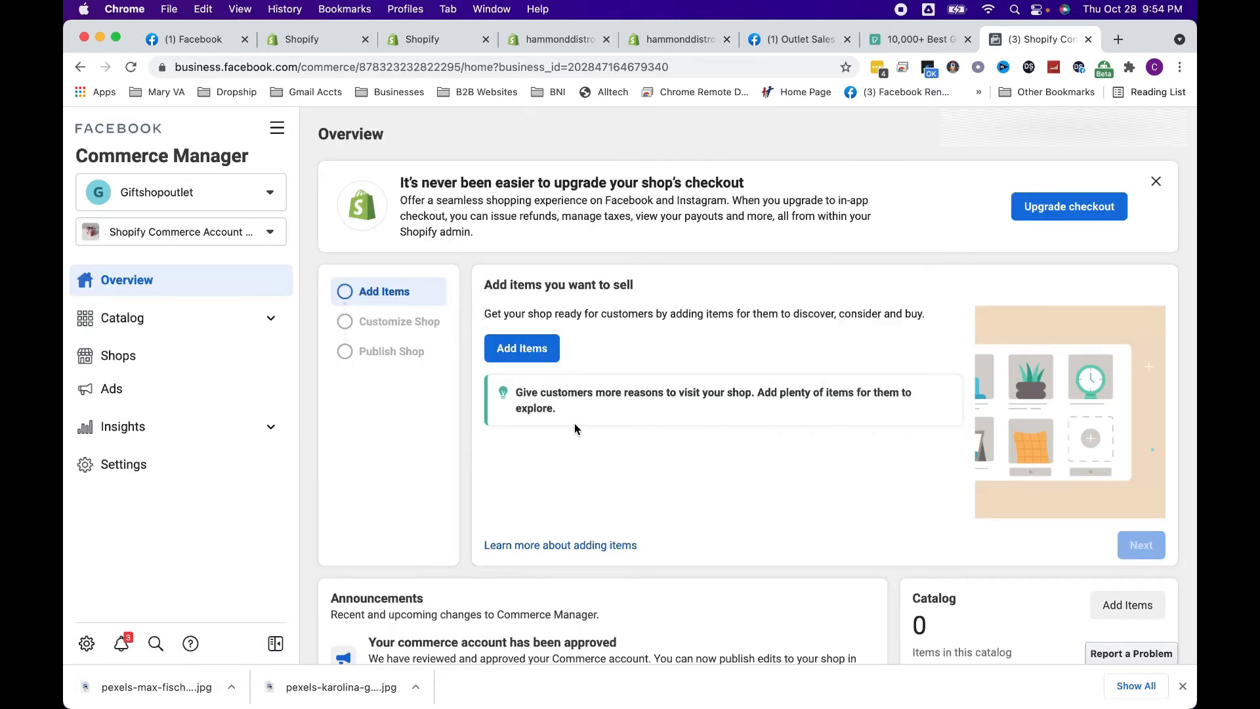
Look through the shop's Commerce Manager overview, including Announcements and Growth Opportunities, and check the Shopify product list
scroll(575, 430, down, 3)
scroll(575, 430, down, 2)
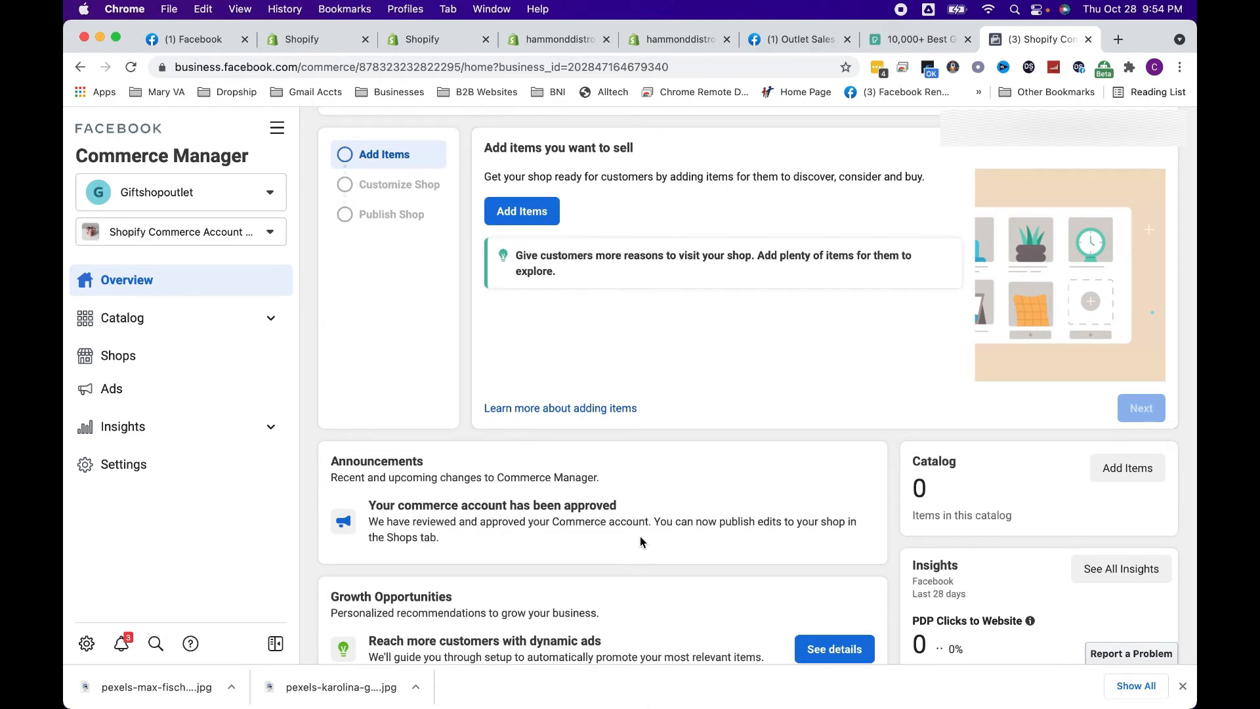
scroll(640, 537, down, 2)
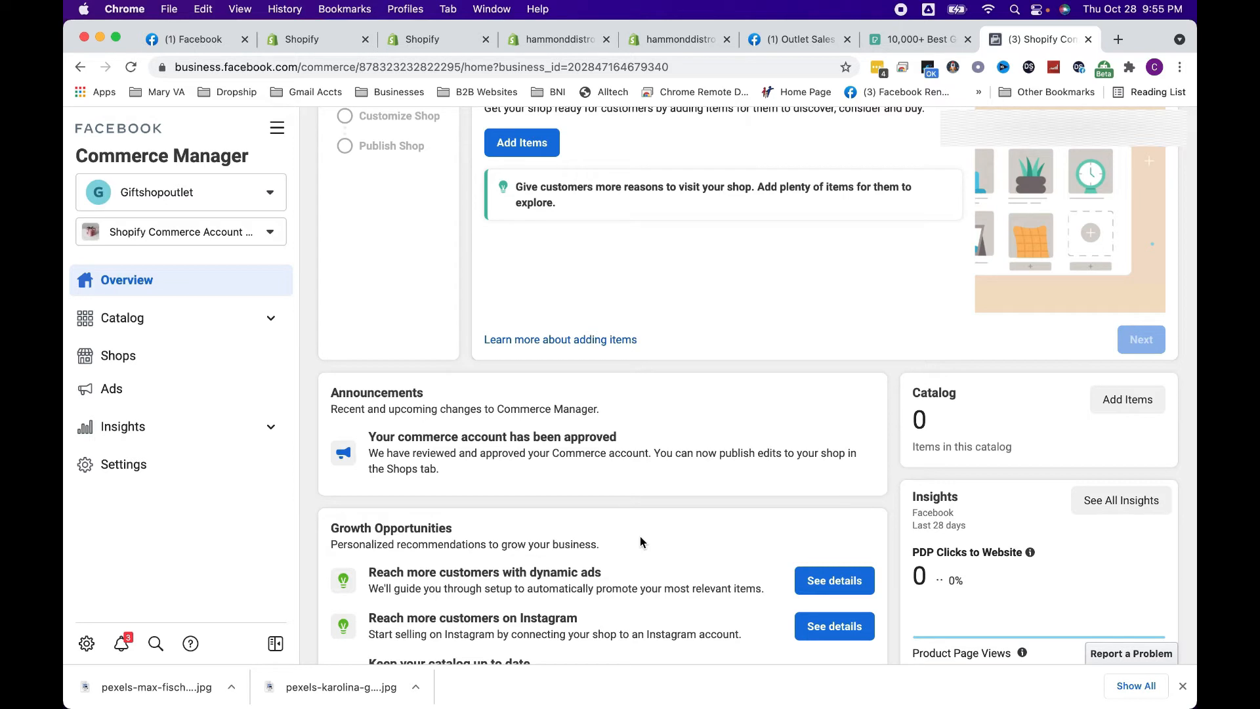
scroll(640, 541, up, 3)
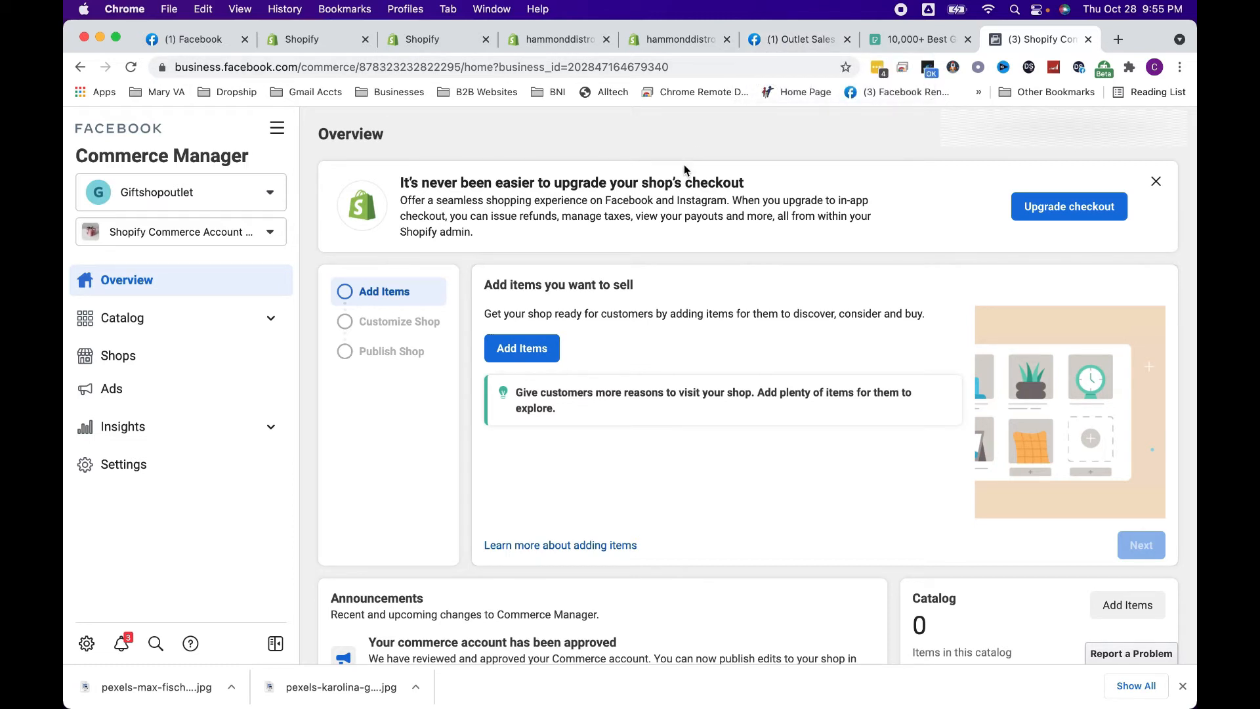
click(687, 41)
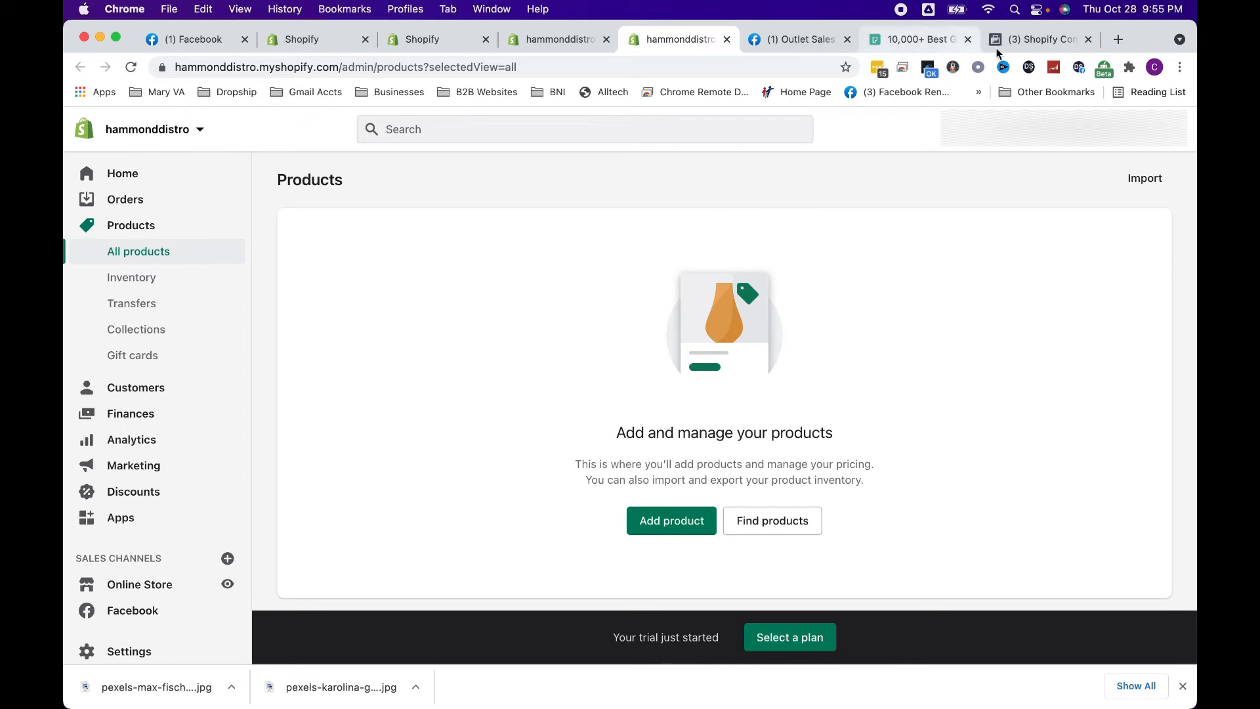
click(1034, 40)
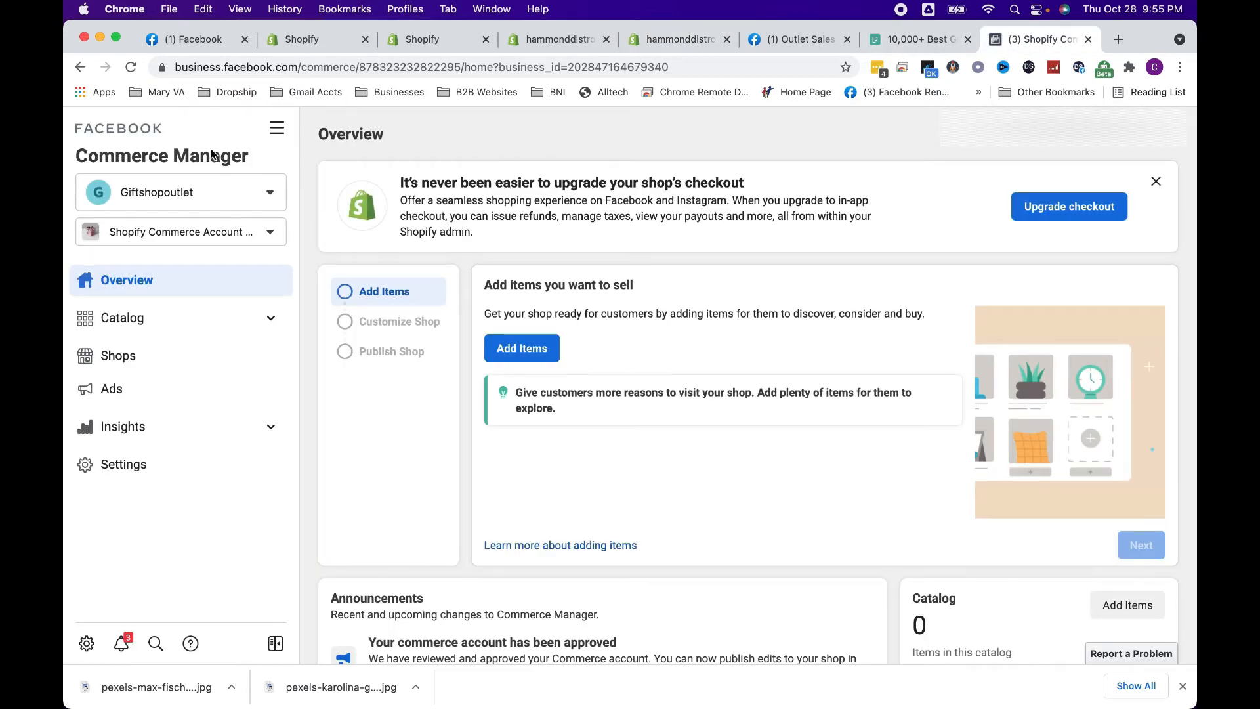
Start adding items to the shop's catalog and choose Pixel as the preferred method
click(151, 327)
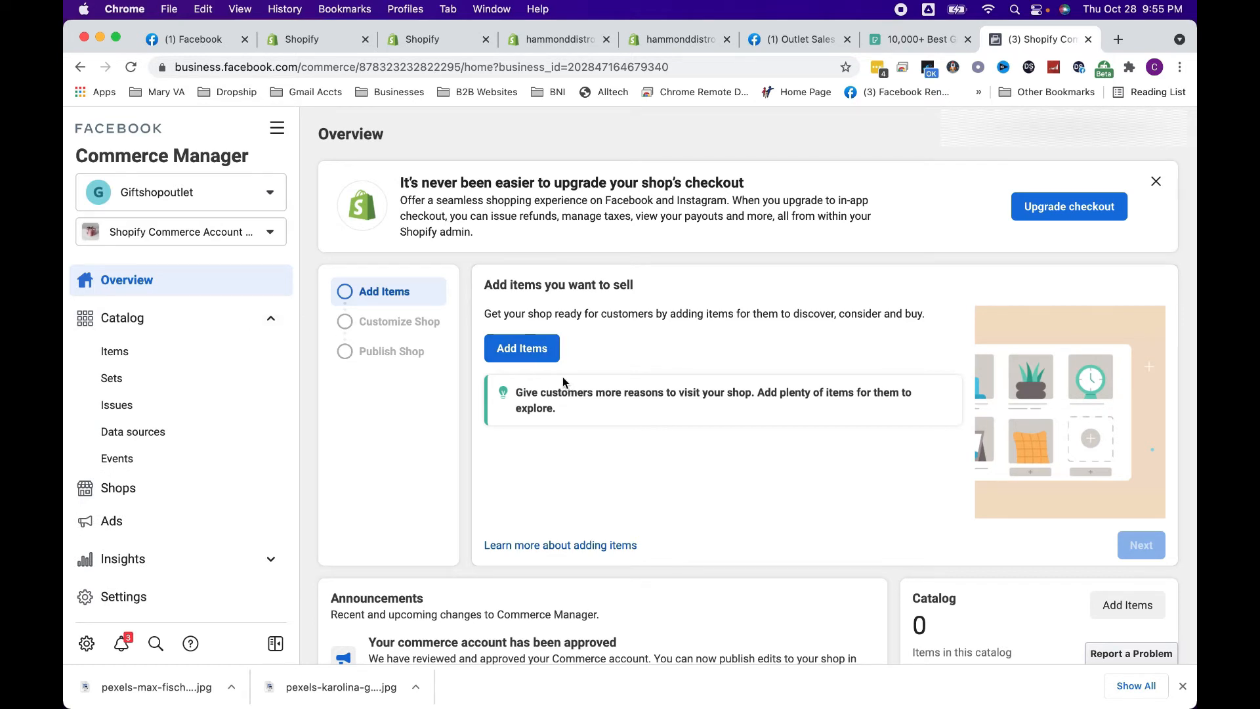
click(553, 357)
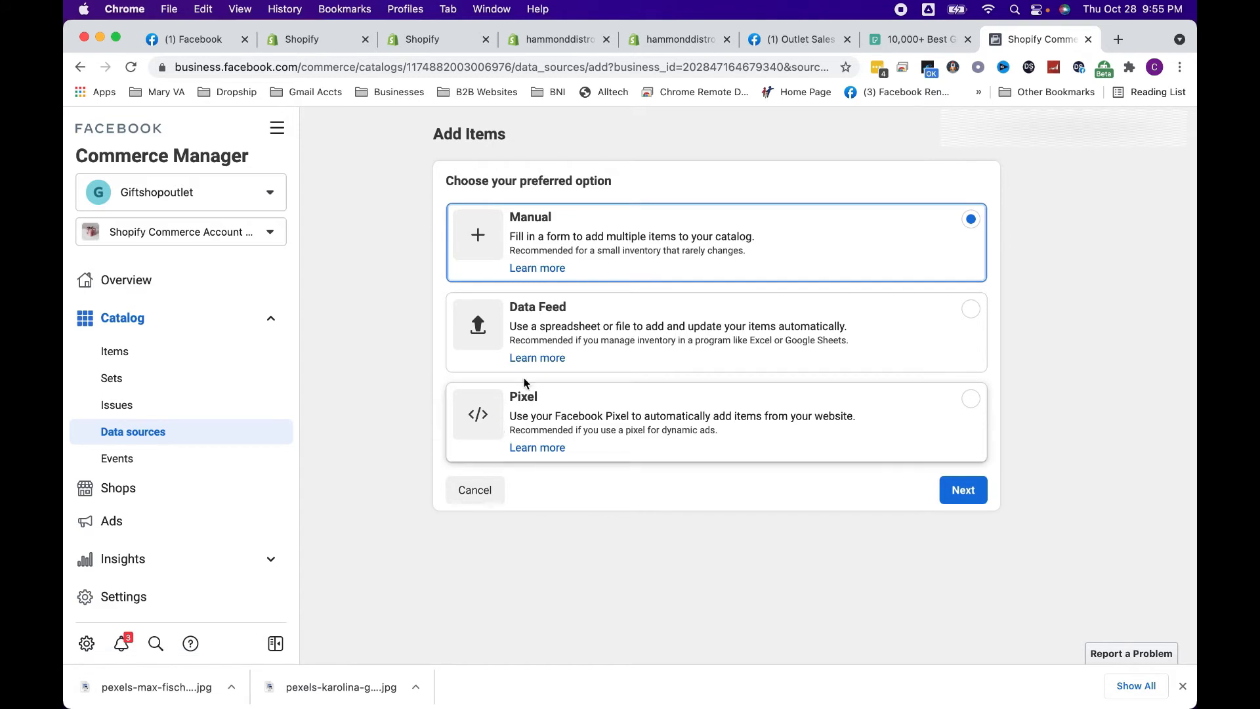
click(748, 422)
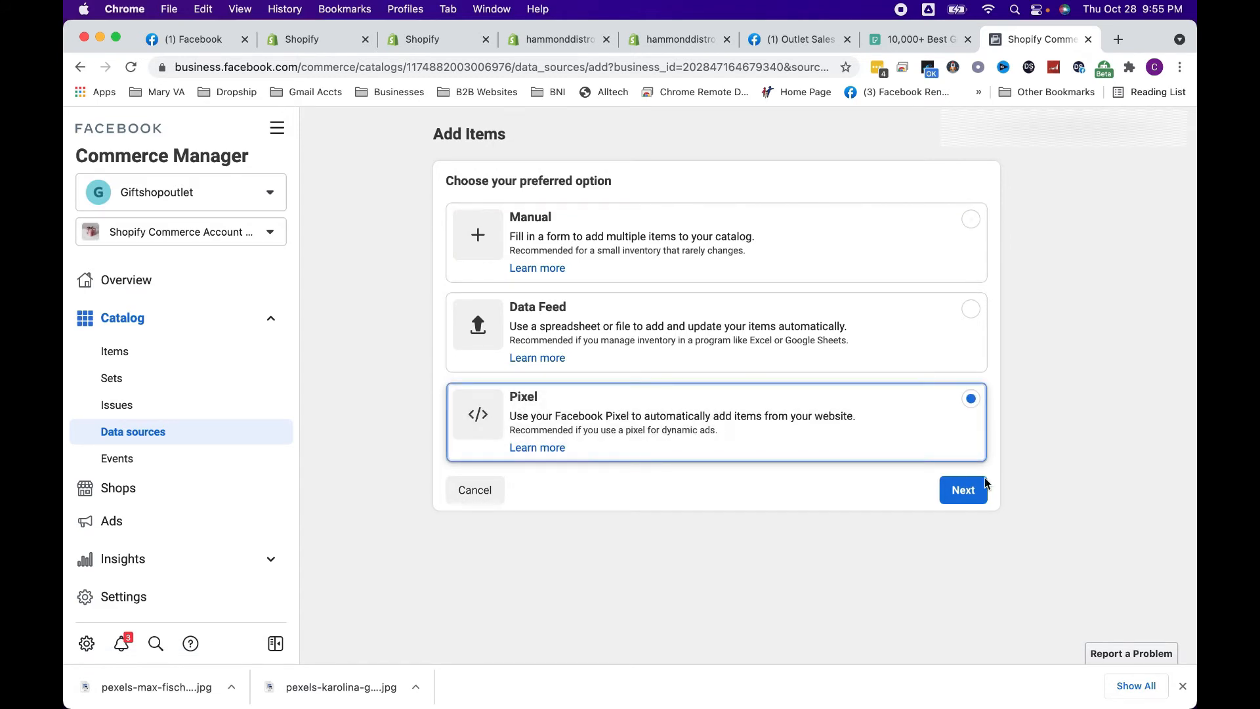
click(978, 492)
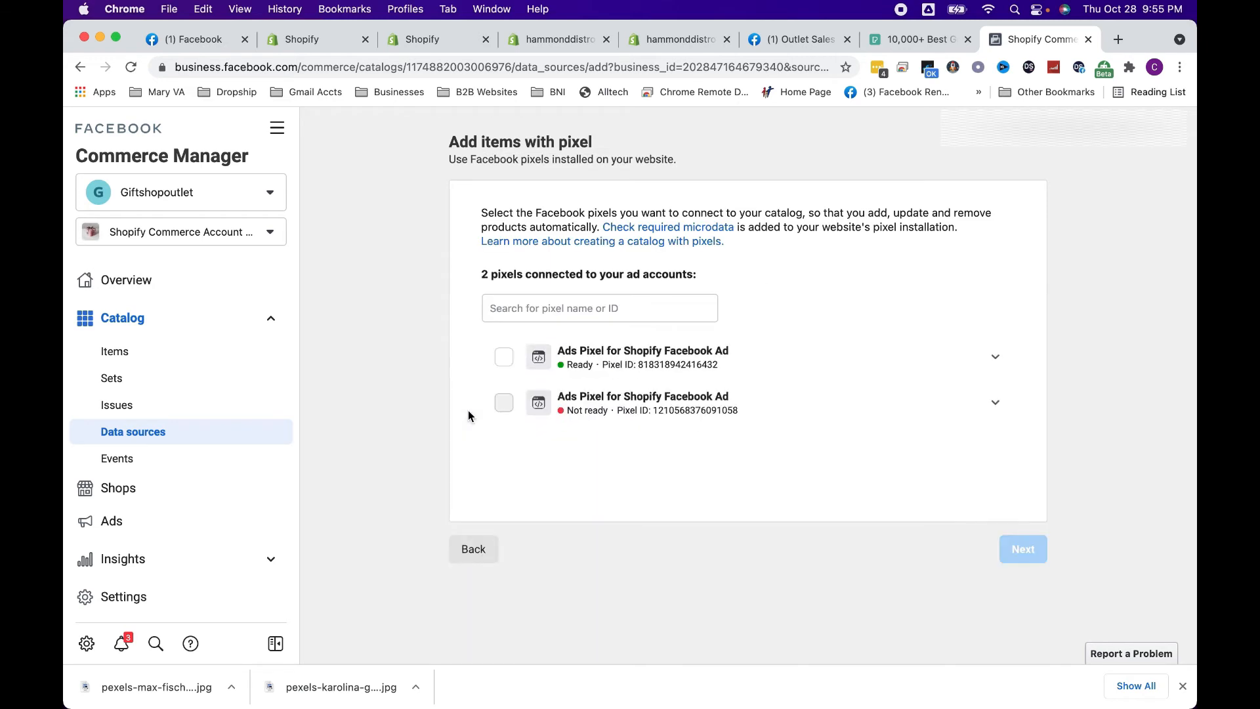
Connect the ready Ads Pixel for Shopify Facebook Ad to the catalog, accepting its trusted website and the default currency USD – US Dollars
click(503, 356)
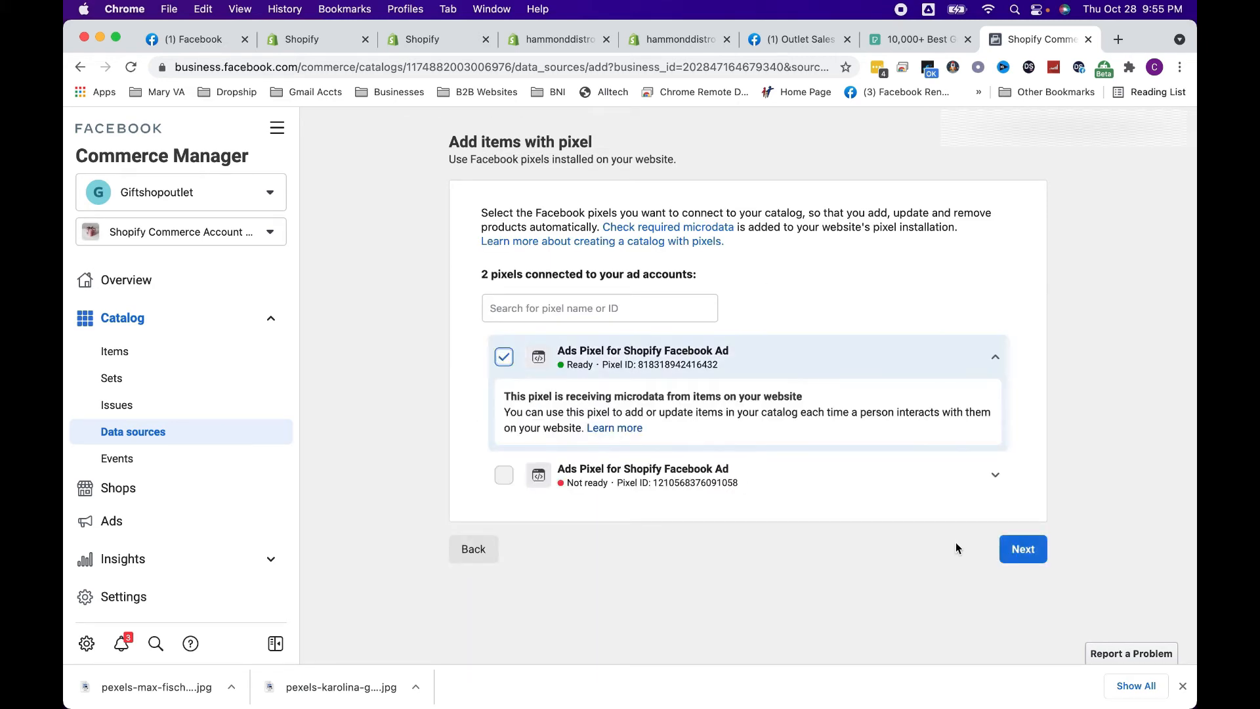
click(1027, 549)
click(1022, 341)
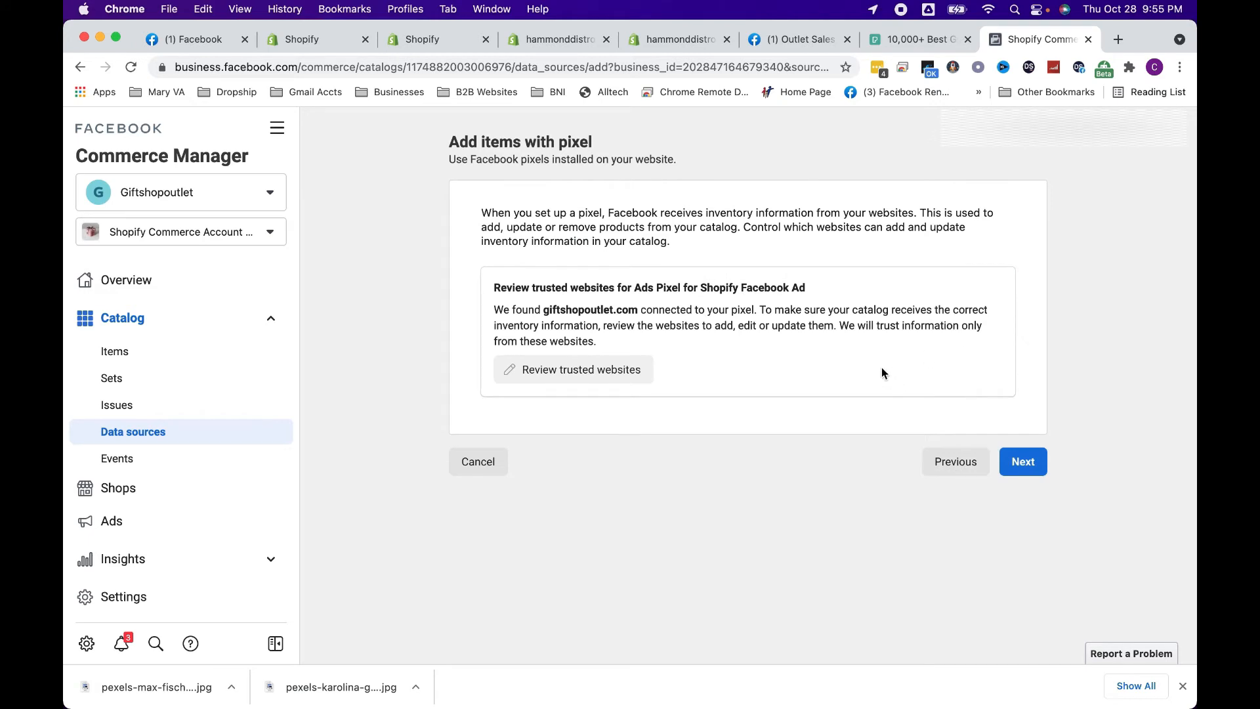
click(1023, 462)
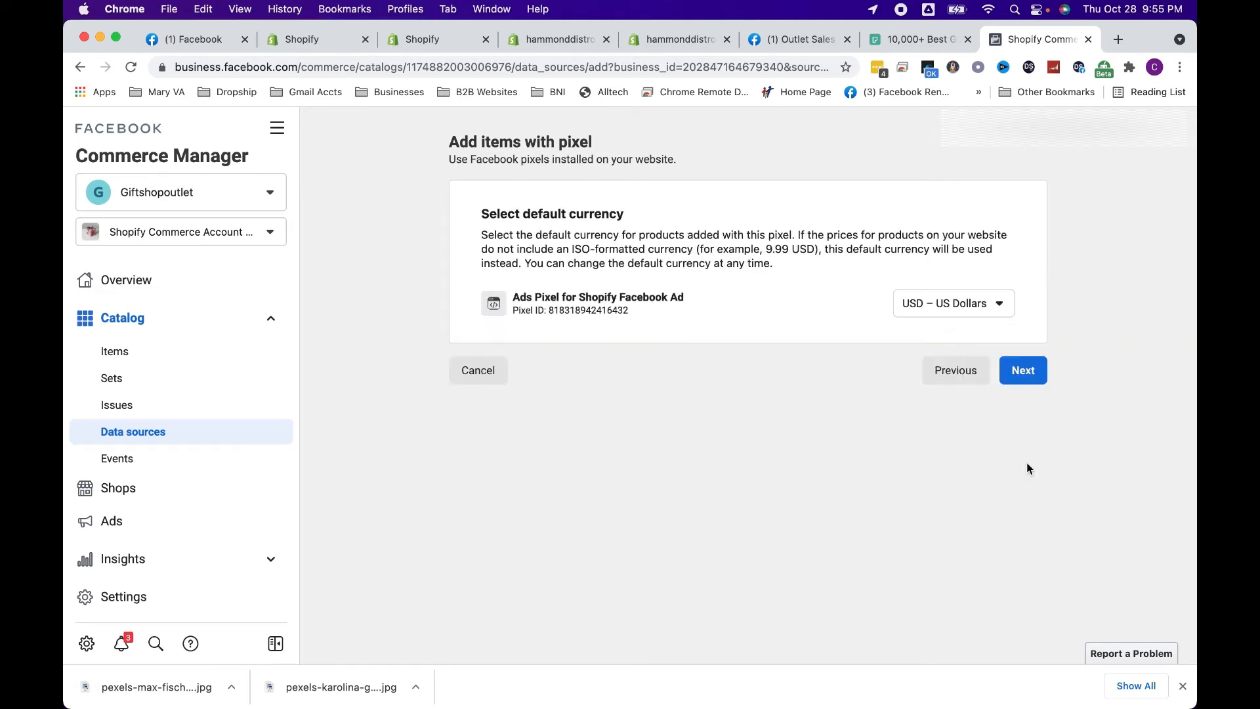
click(1016, 371)
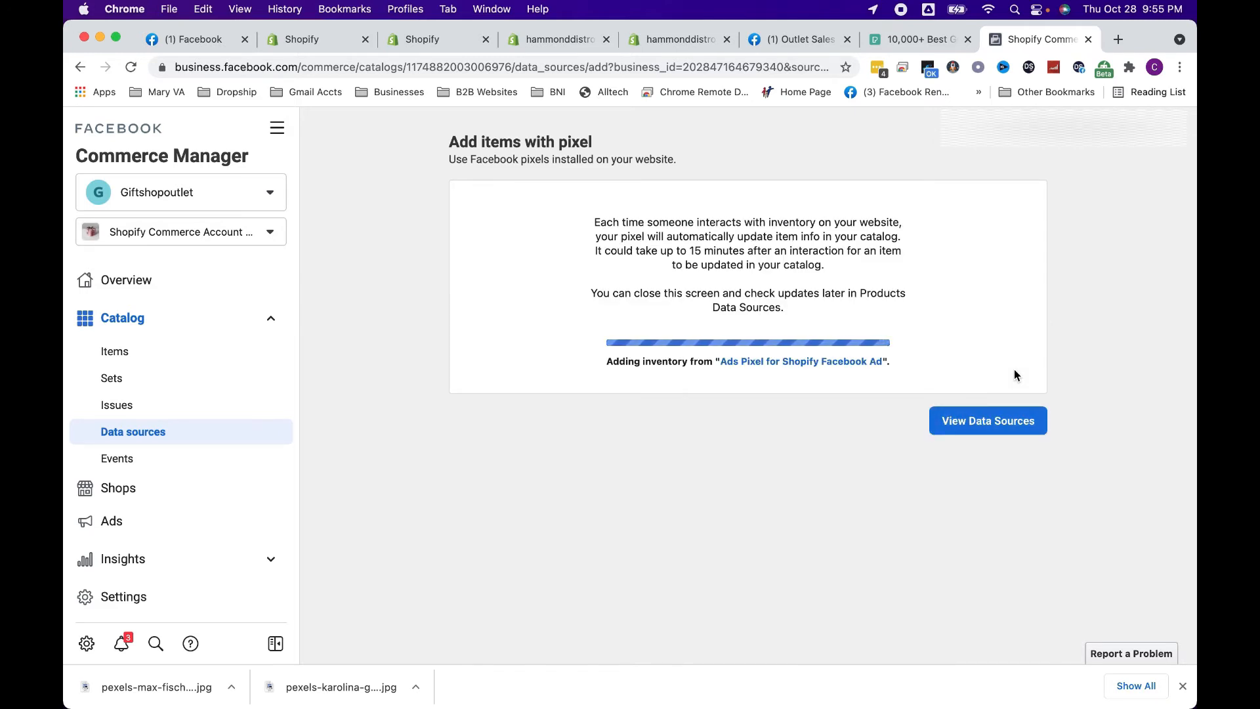
Check the Outlet Sales Online Page, the Shopify product list and the pixel inventory import in Commerce Manager
click(781, 41)
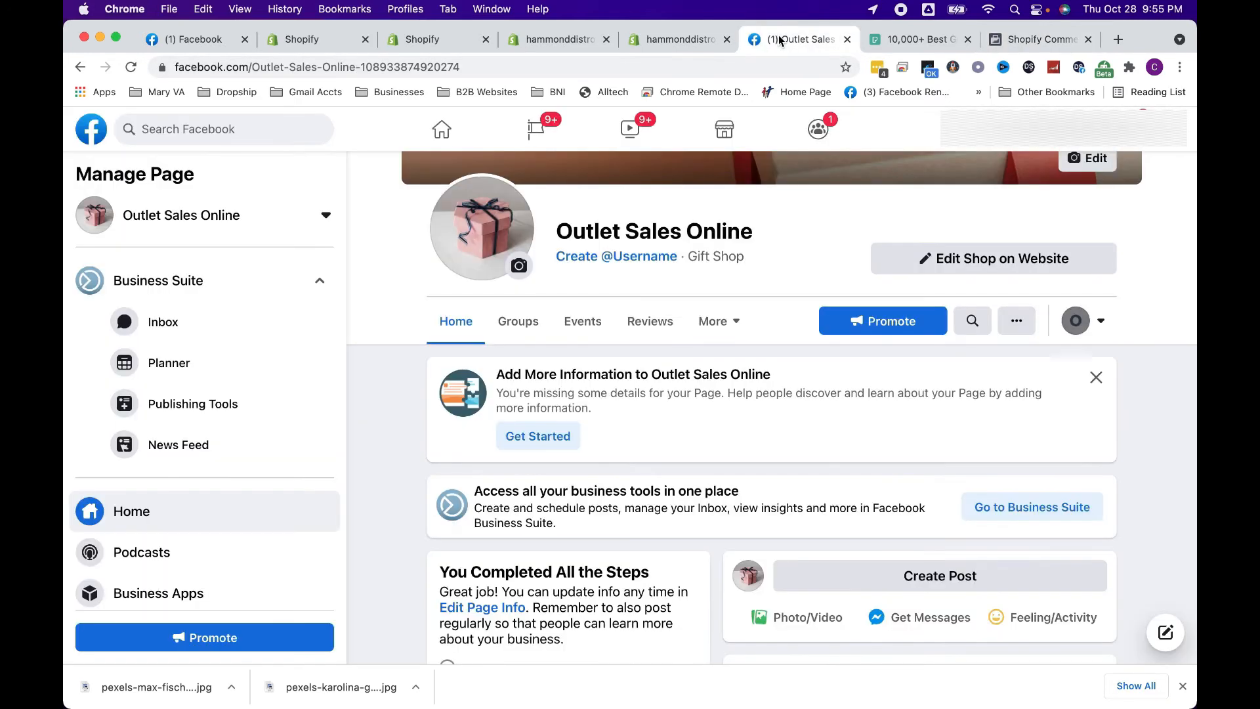
click(696, 41)
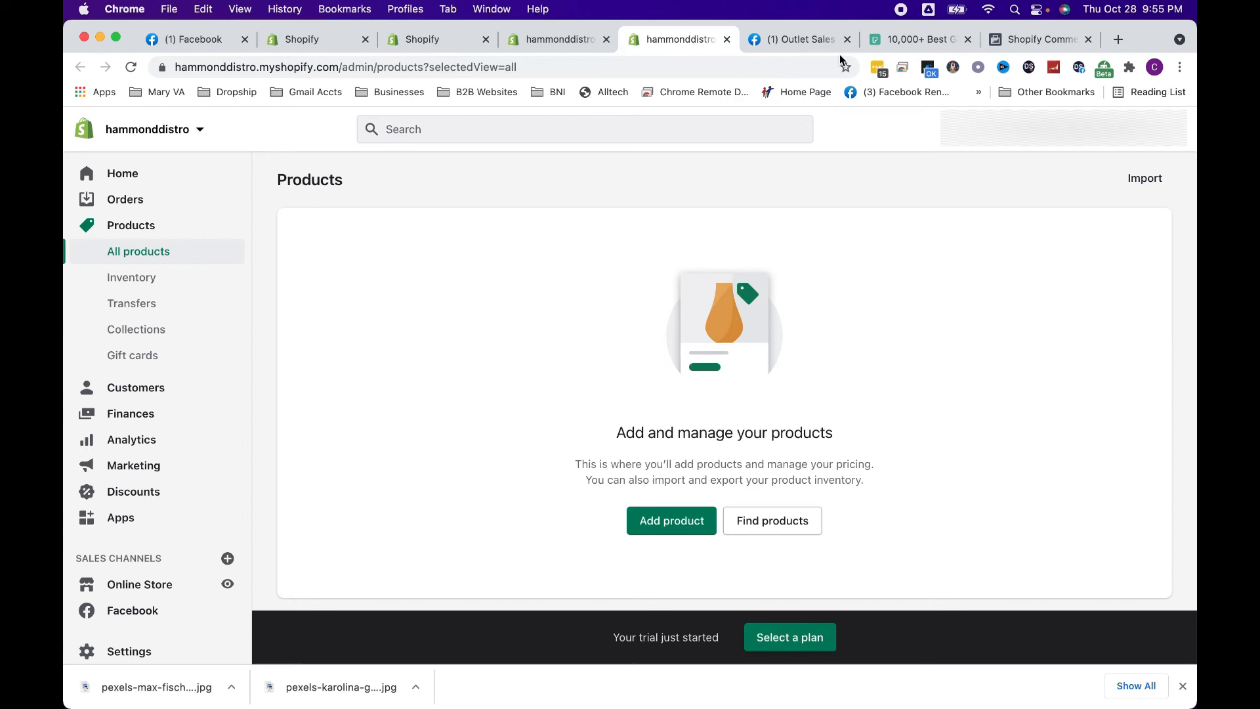
click(1038, 39)
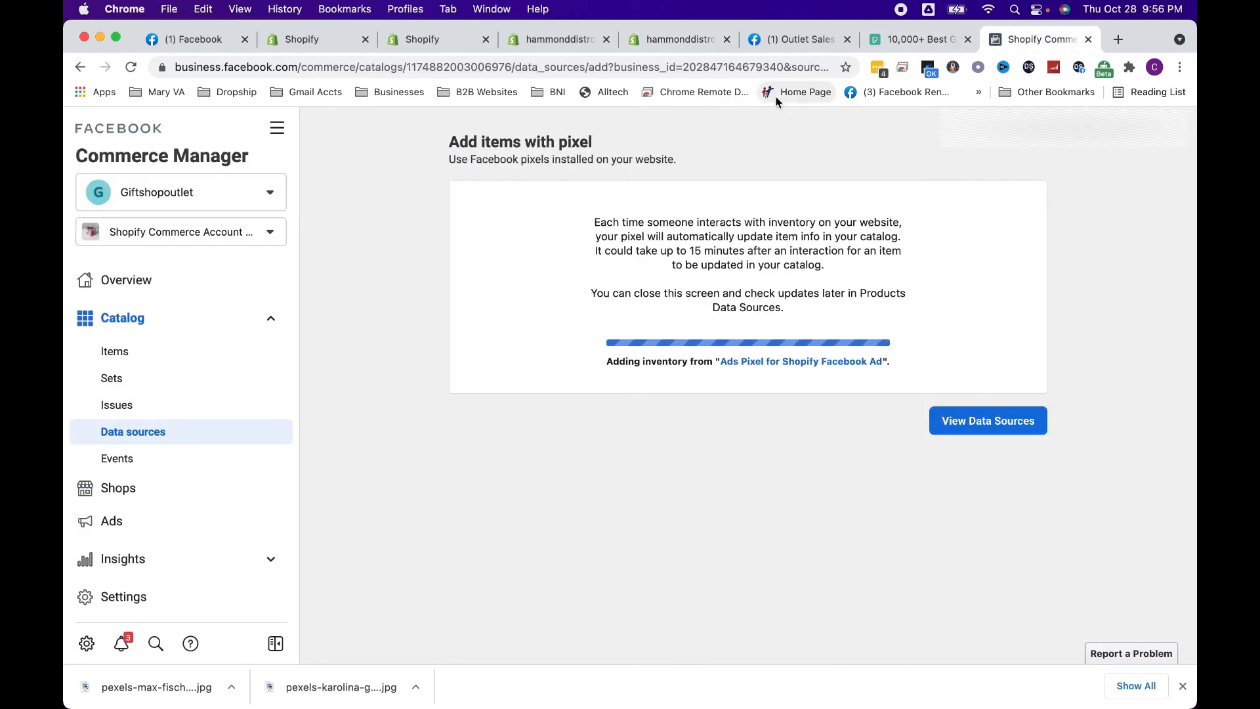
click(660, 38)
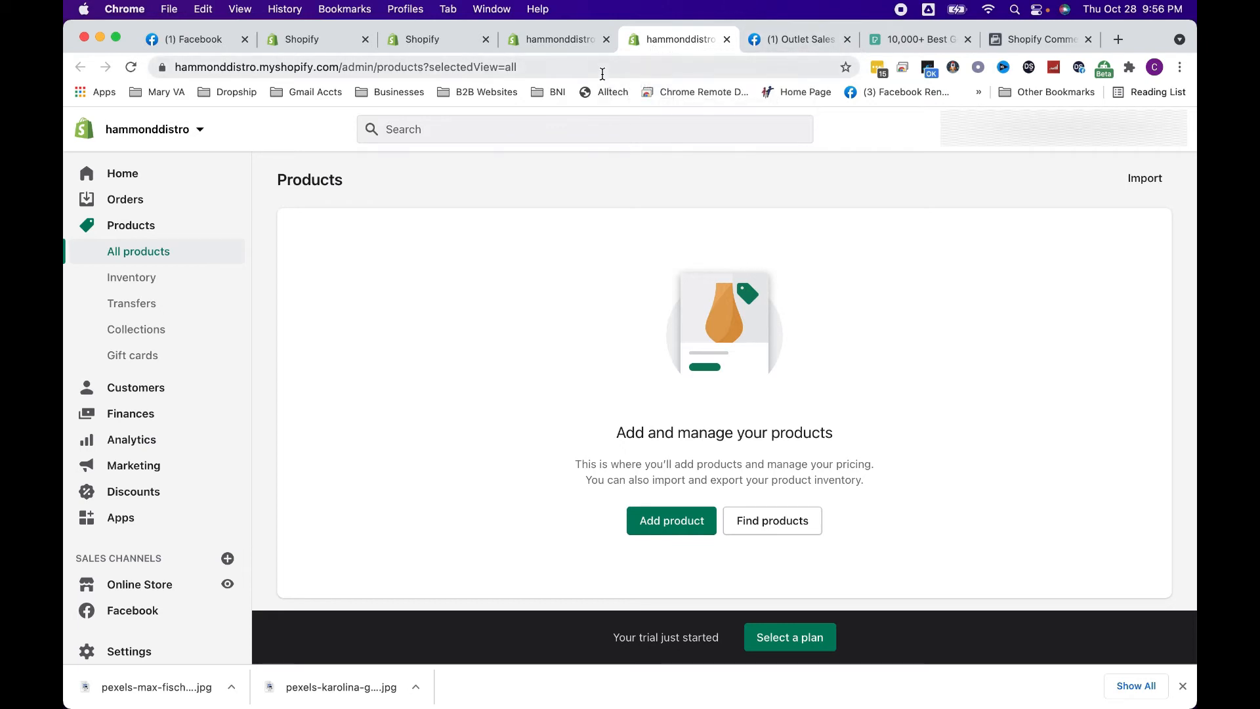
Read through Facebook's Seller Policies for checkout, including the selling fees, up to the PayPal section of the checkout setup
click(564, 37)
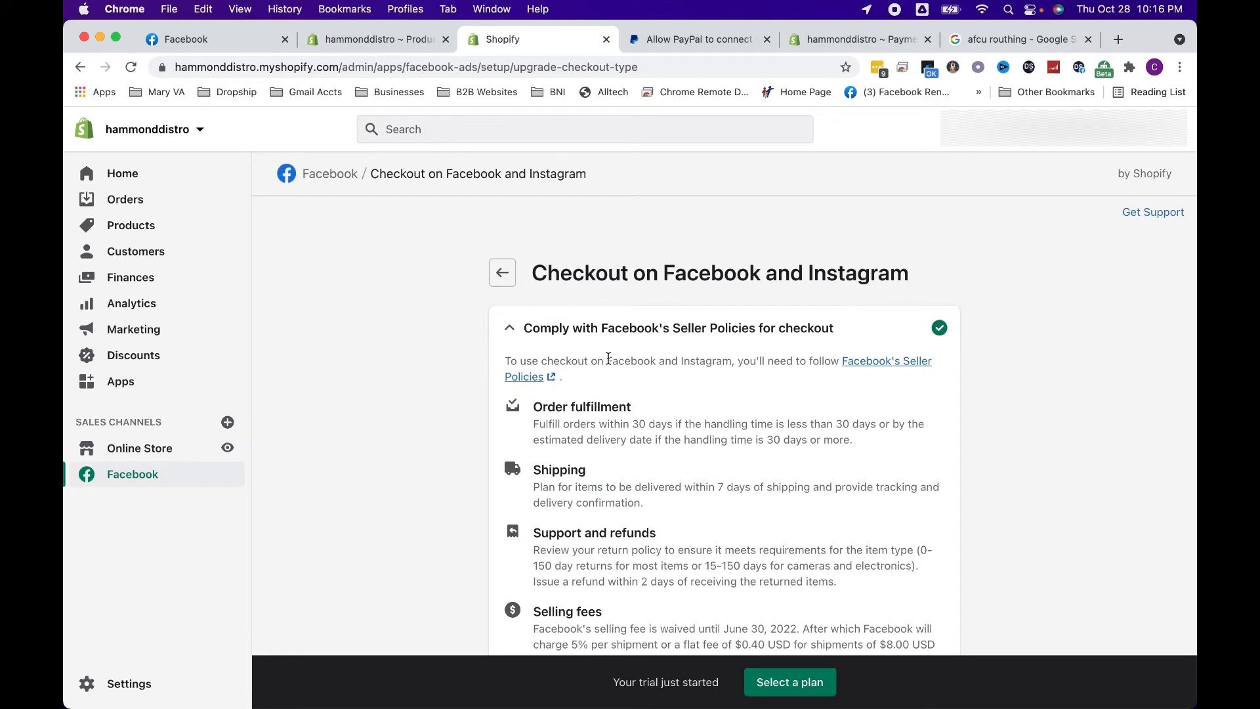
scroll(608, 357, down, 4)
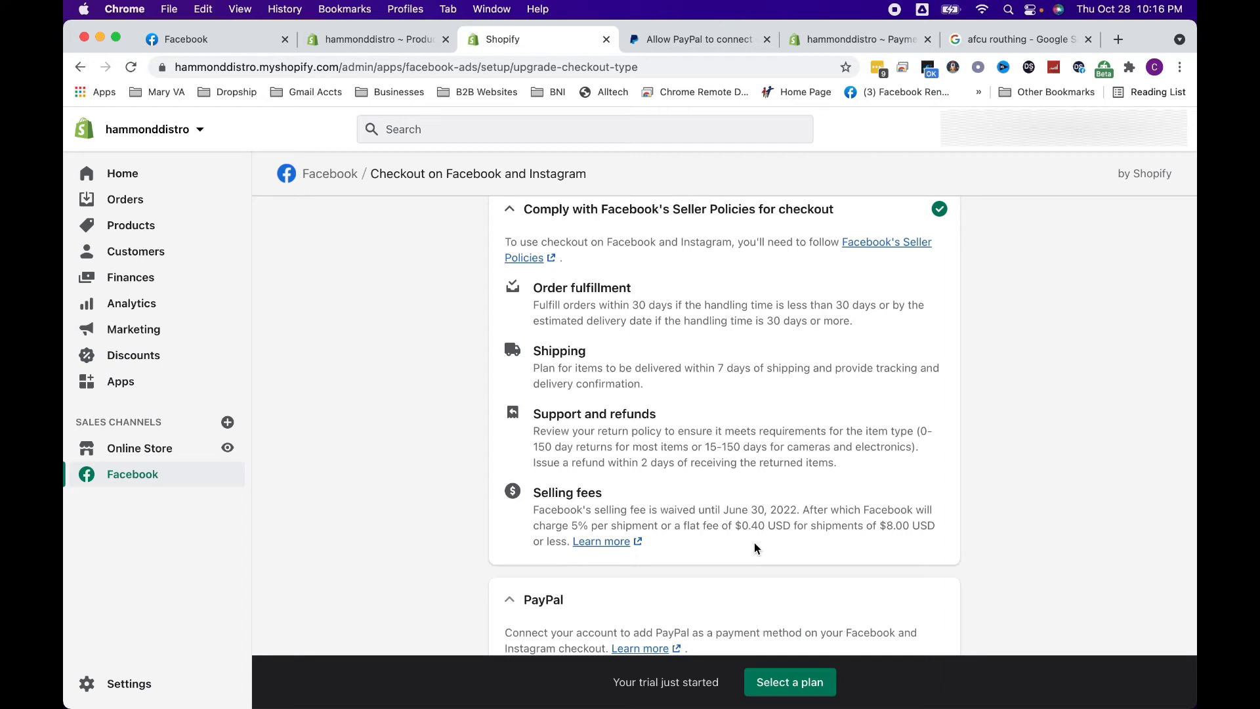
scroll(740, 524, down, 5)
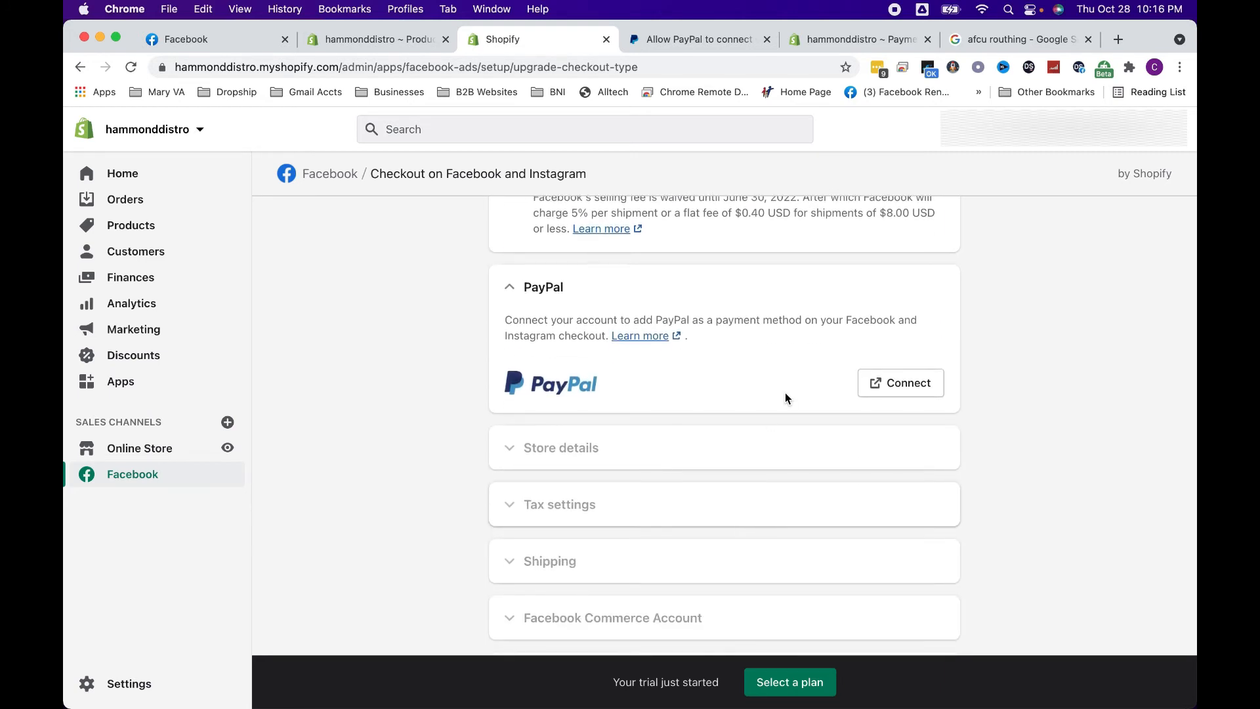
Grant Shopify Inc the requested PayPal permissions, connect the account and return to the Checkout on Facebook and Instagram setup
click(667, 34)
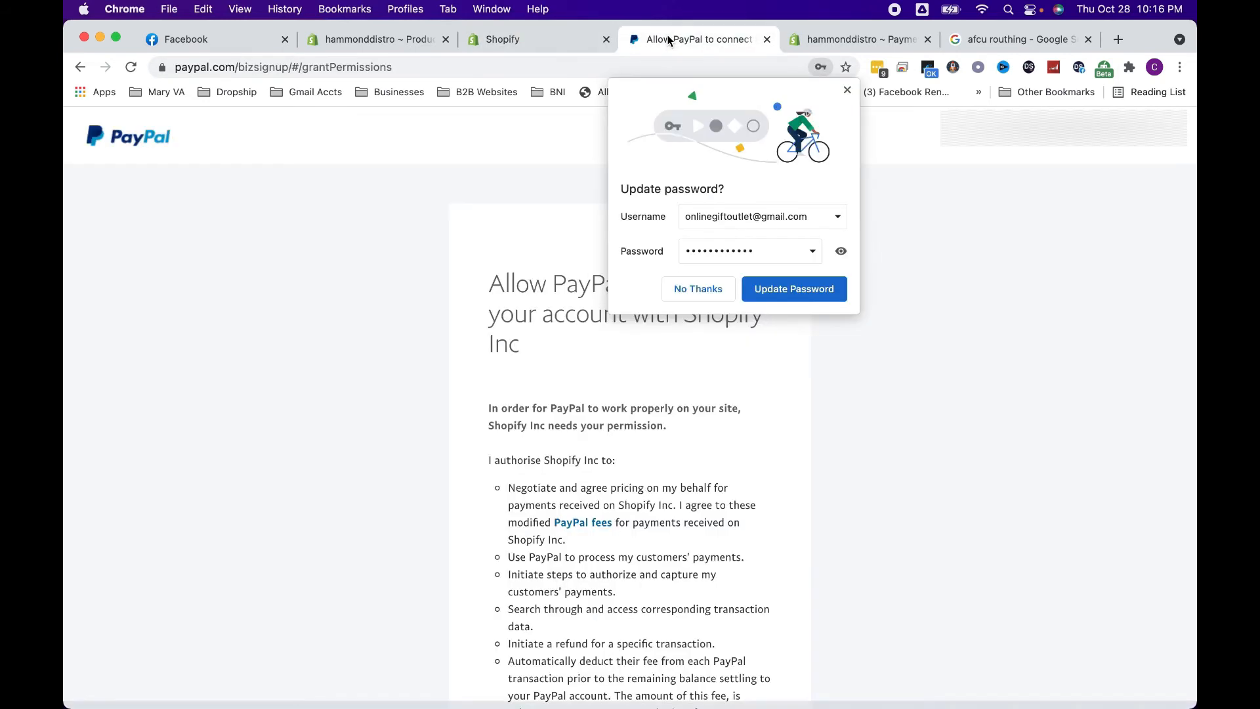
scroll(727, 380, down, 10)
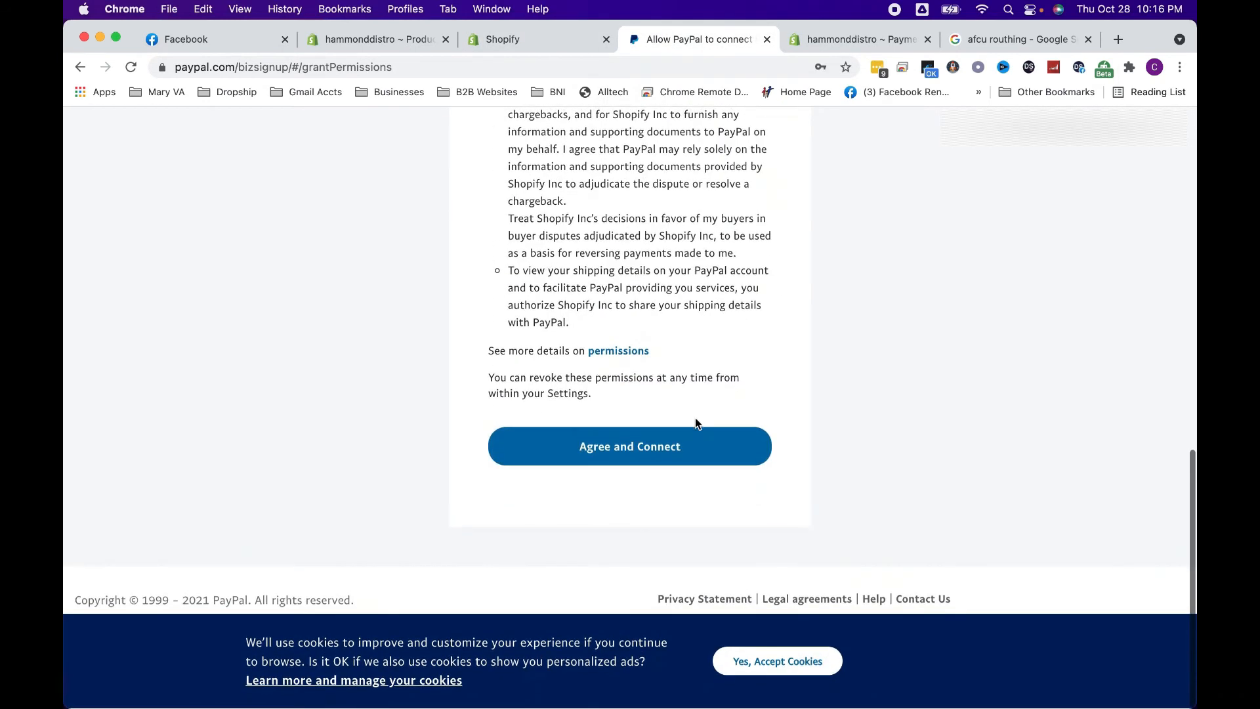
click(670, 447)
click(517, 40)
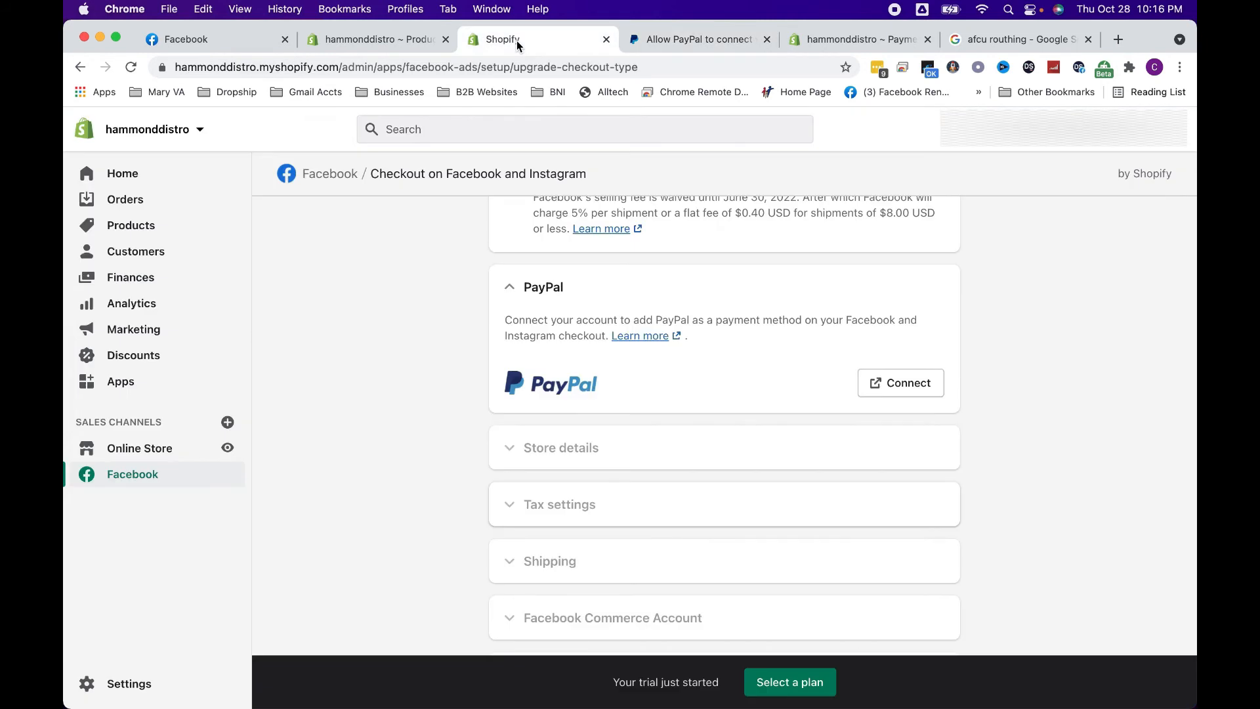
click(695, 39)
click(675, 480)
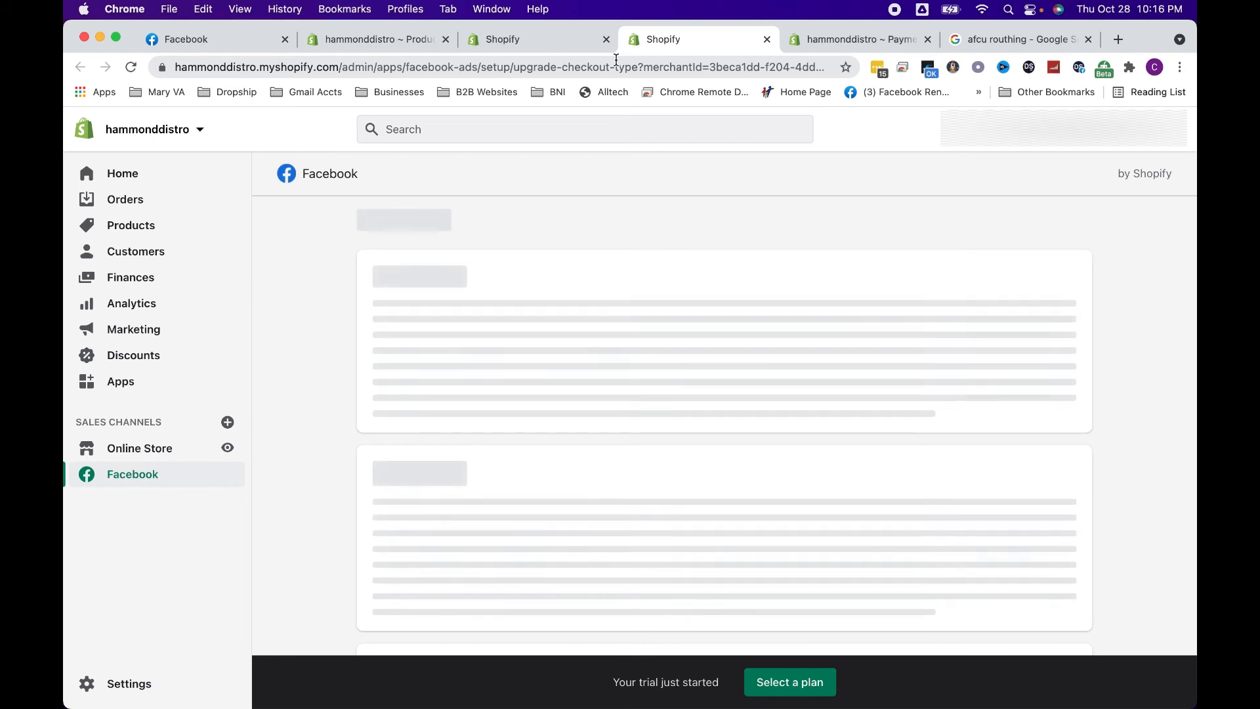
click(571, 47)
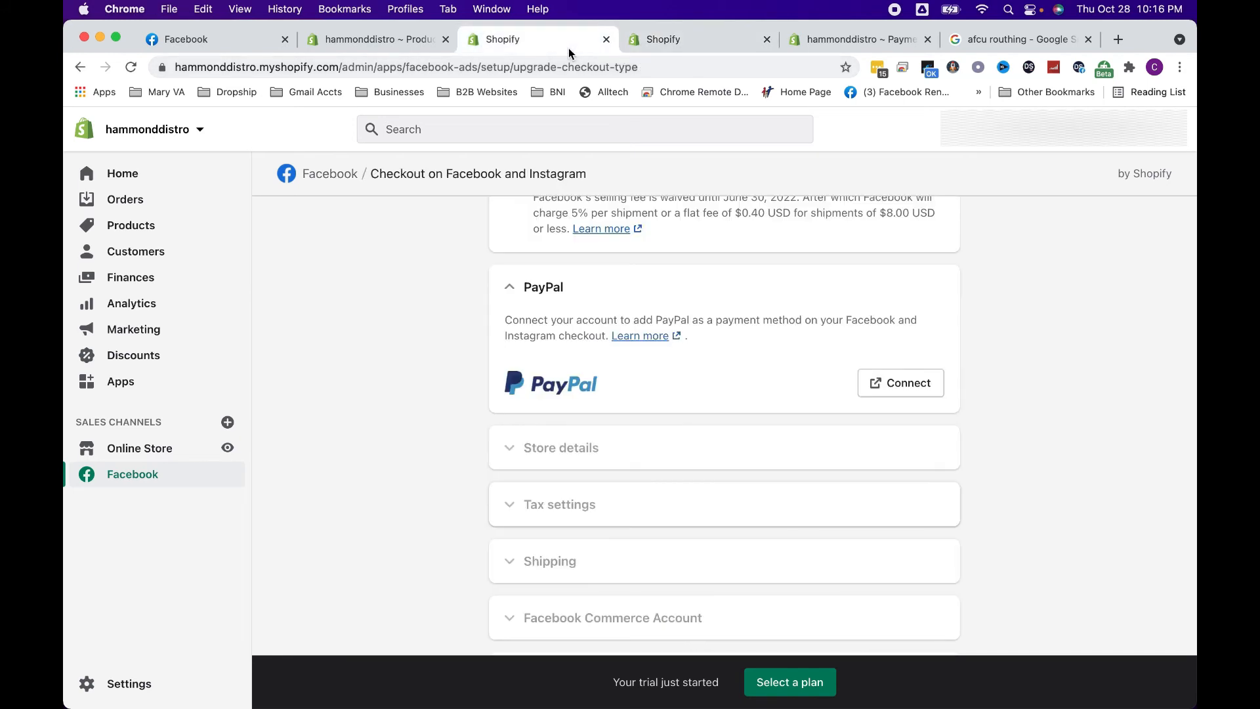
click(653, 45)
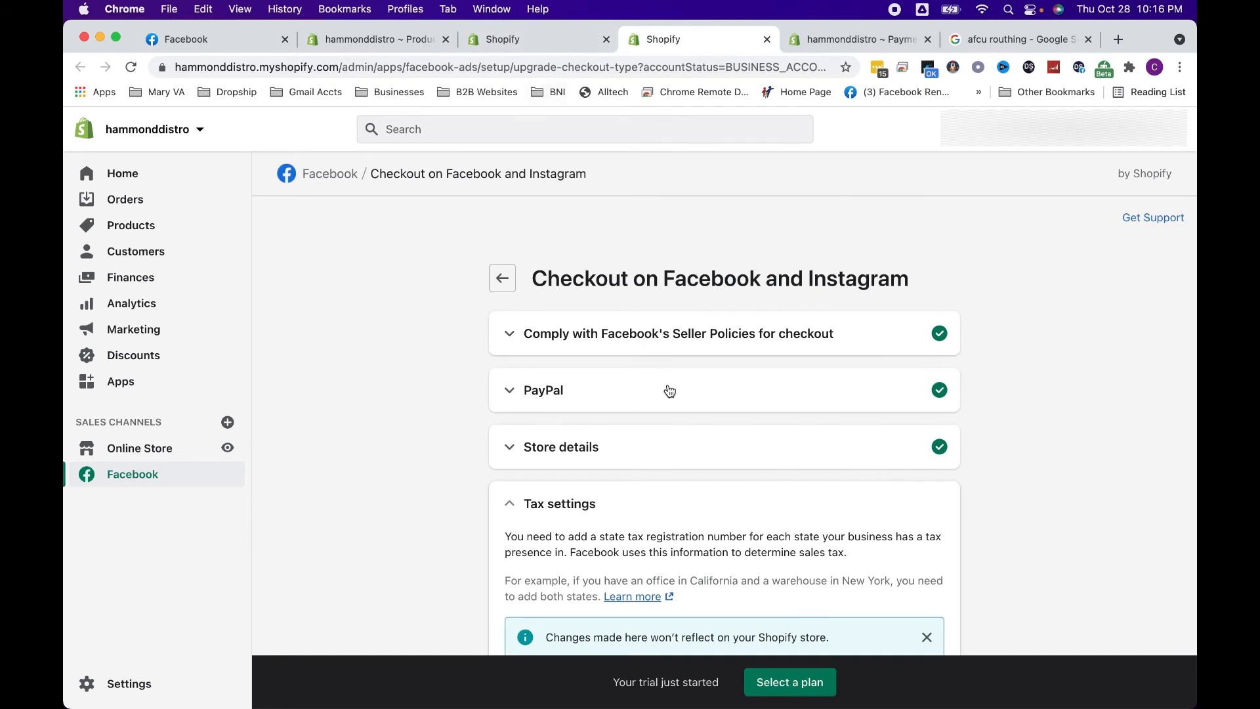
Set the state to Utah in the checkout's tax settings and dismiss the notice about changes not reflecting on the store
scroll(663, 492, down, 2)
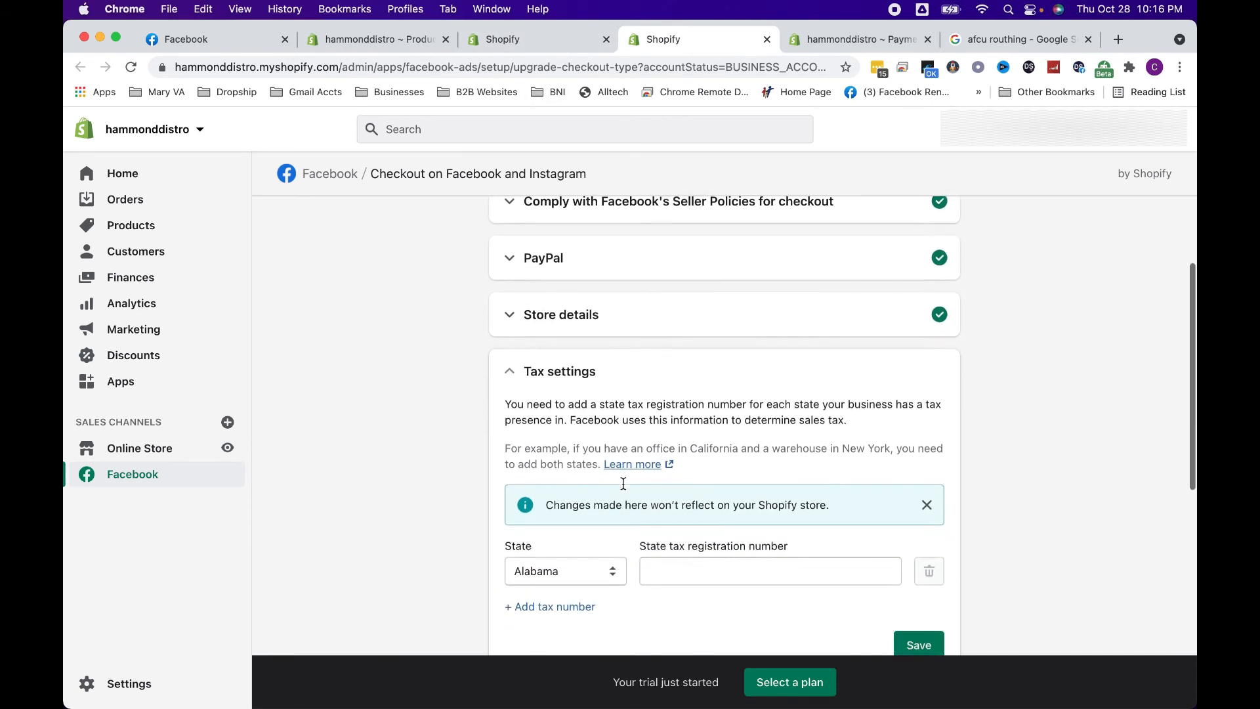
scroll(623, 486, down, 1)
click(605, 506)
scroll(585, 632, down, 10)
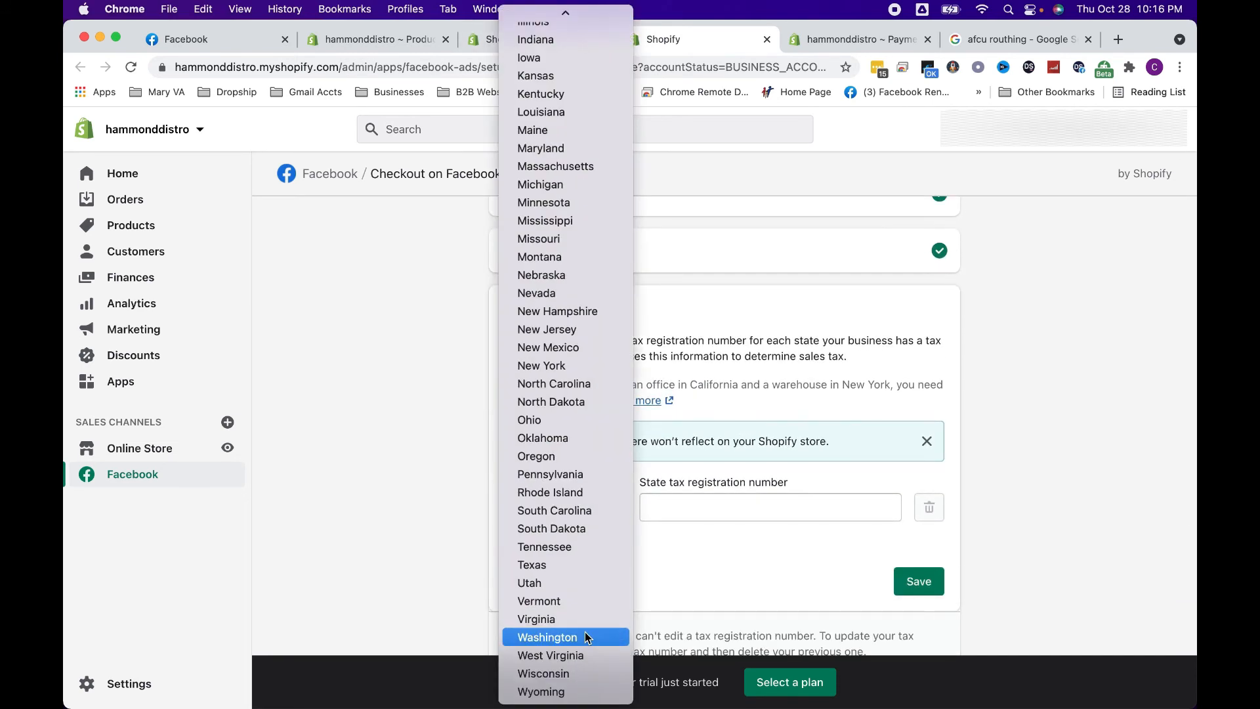
click(562, 579)
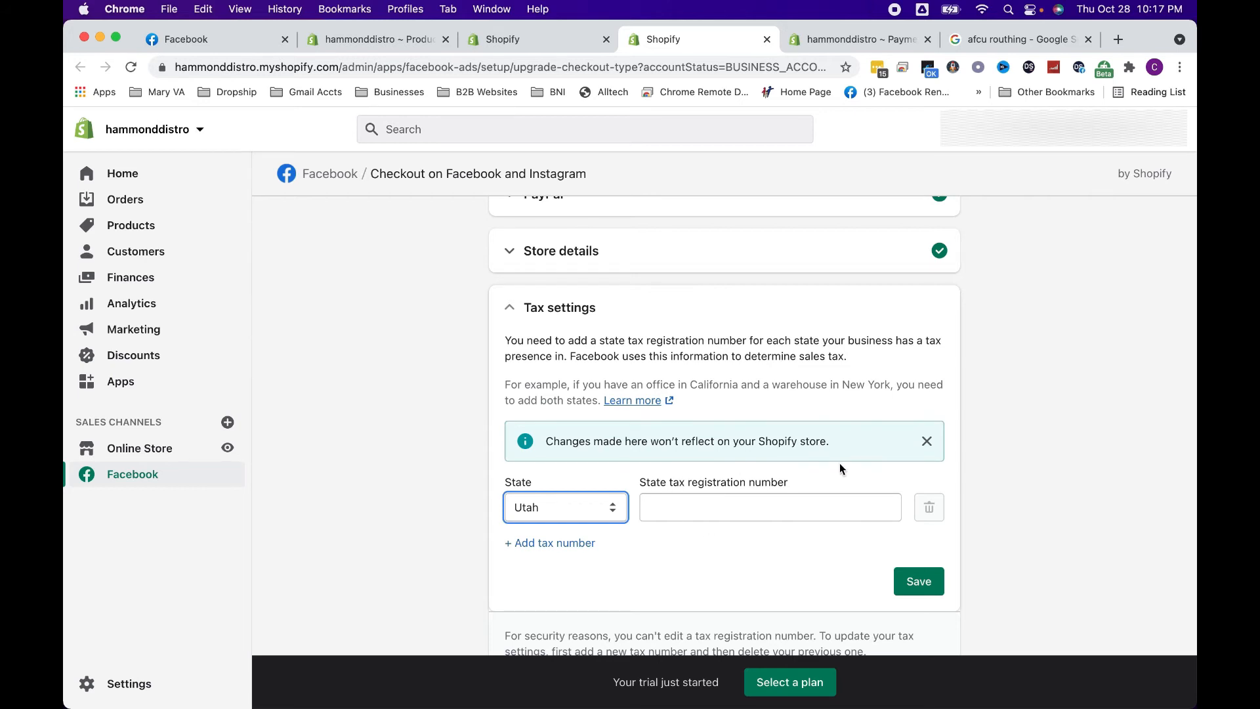
click(926, 440)
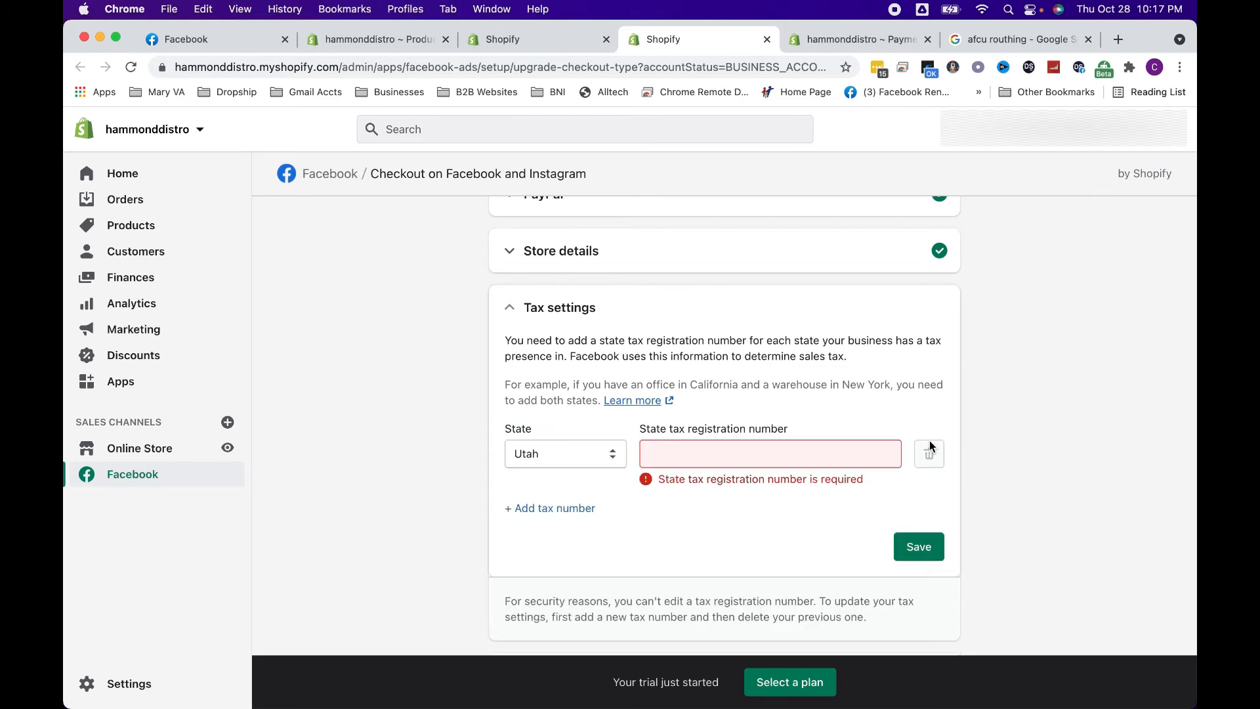
Keep Utah as the tax state and enter the business's state tax registration number
click(856, 465)
click(610, 453)
scroll(610, 411, up, 5)
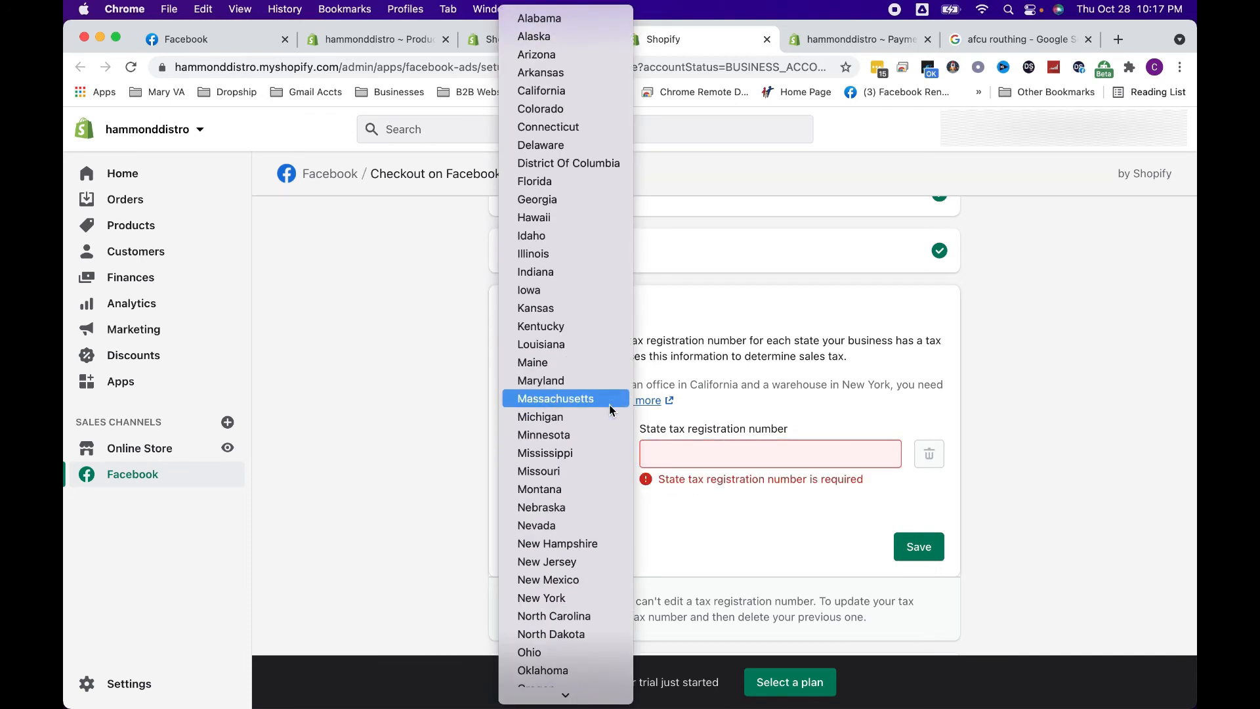
scroll(607, 453, down, 5)
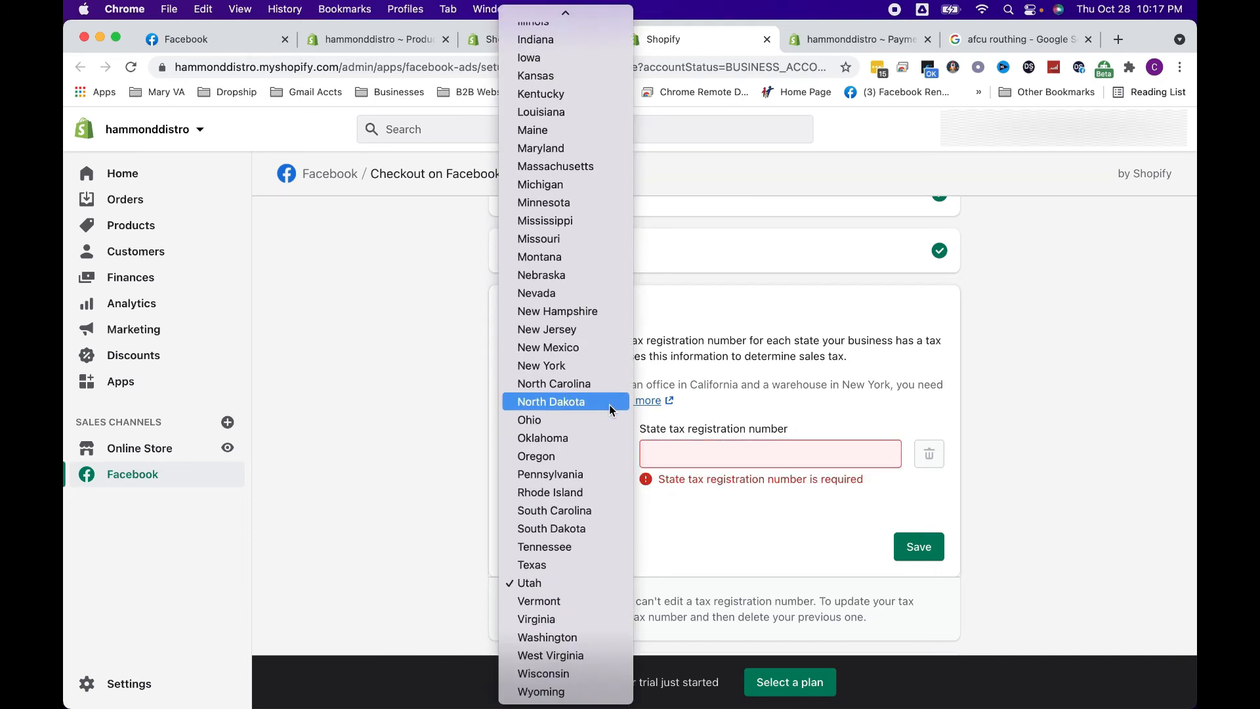
click(593, 584)
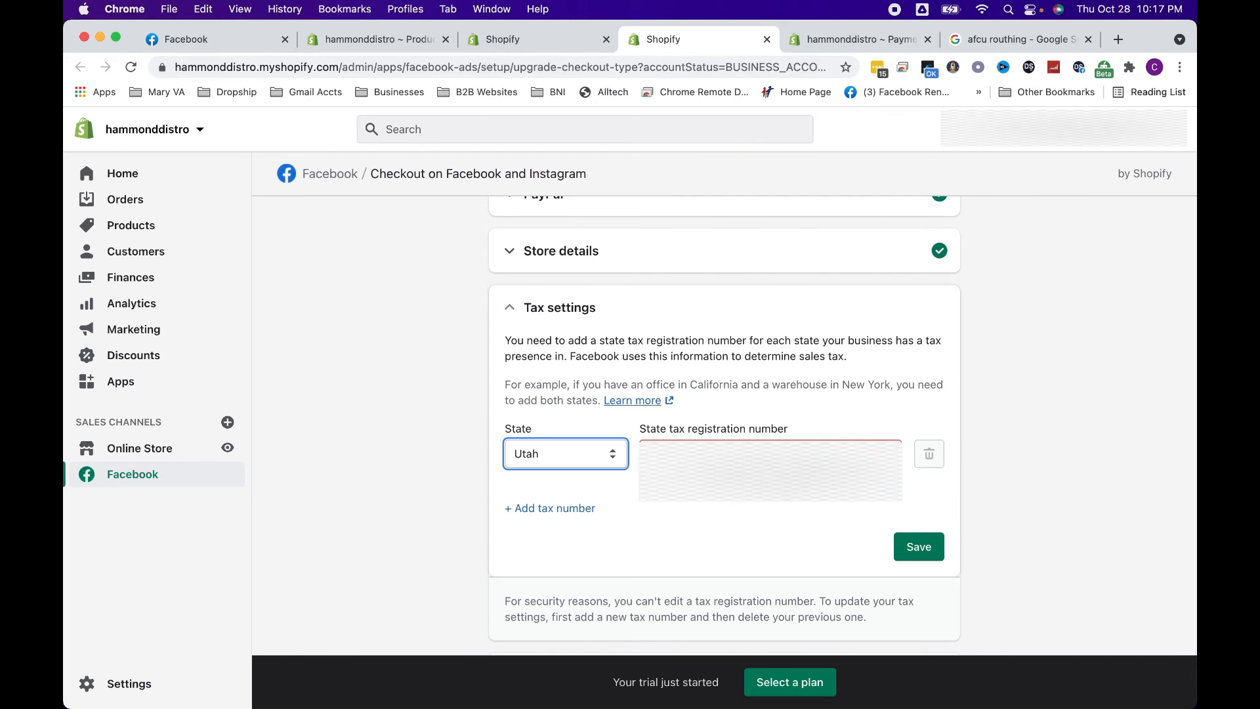
key(Tab)
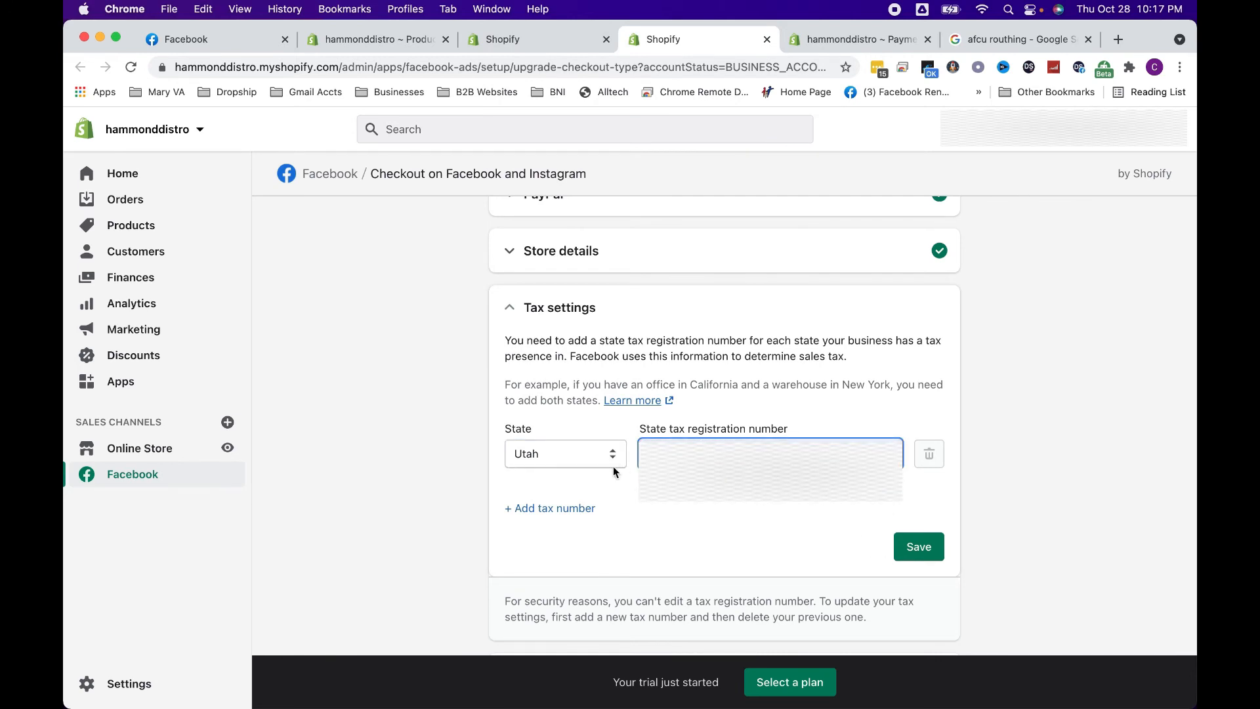
text(1)
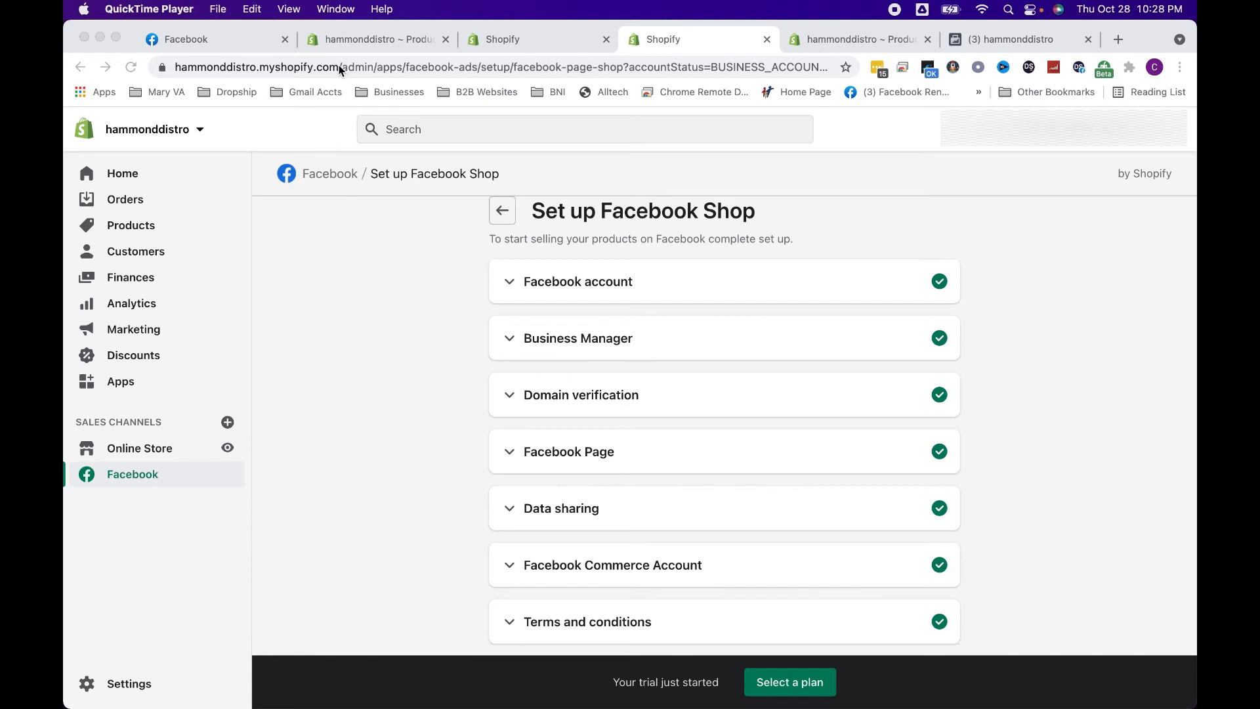
Review the store's web address and the Facebook Shop setup sections, expanding and collapsing the Facebook Commerce Account details
drag(339, 66, 168, 68)
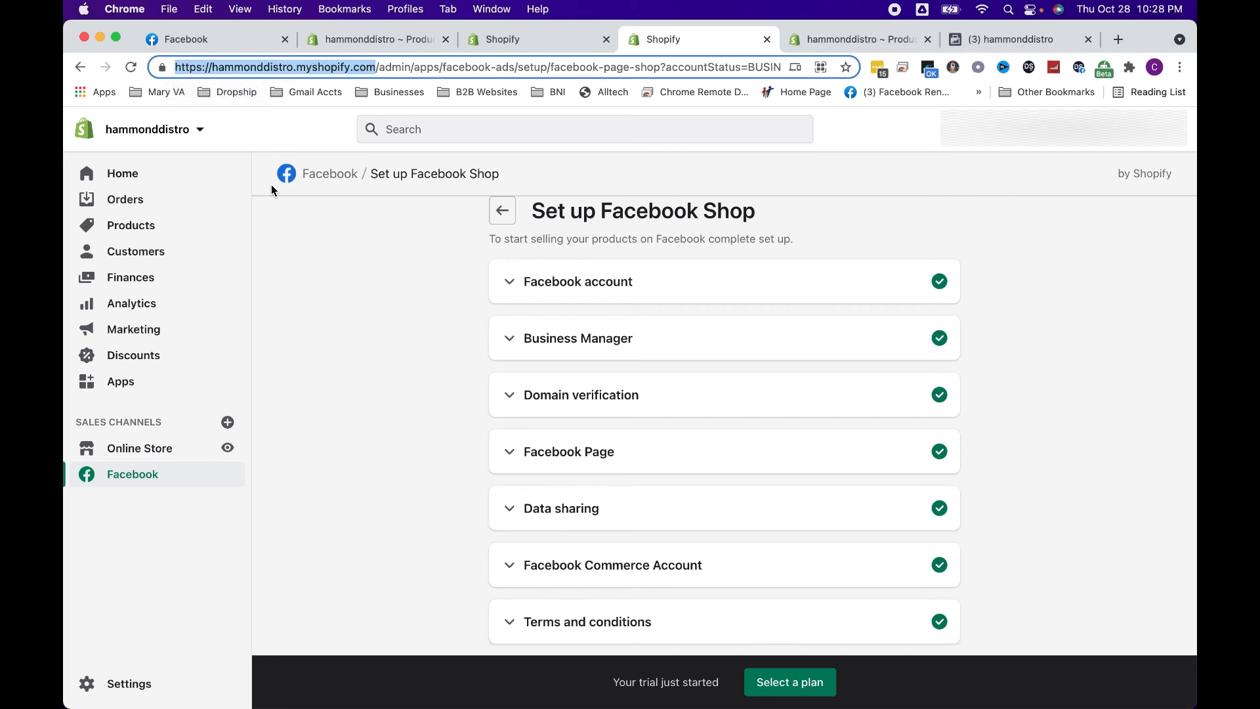
click(403, 418)
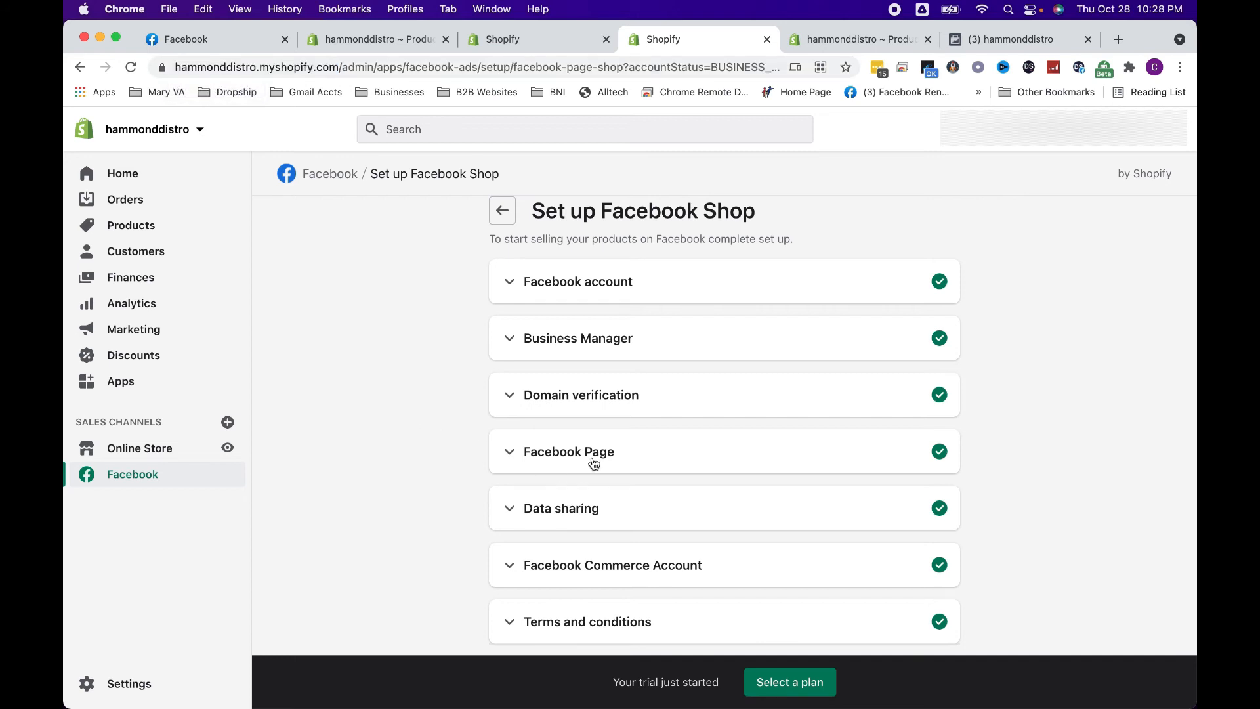
scroll(594, 464, down, 2)
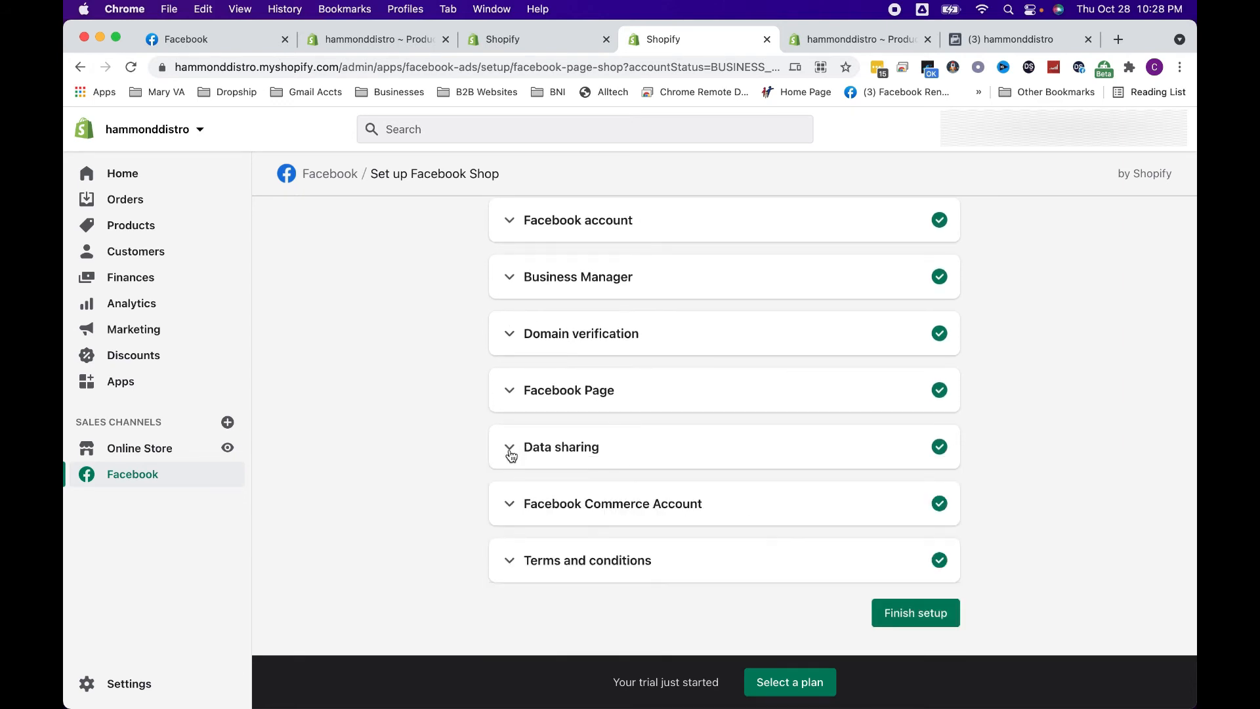
click(510, 511)
scroll(512, 511, down, 1)
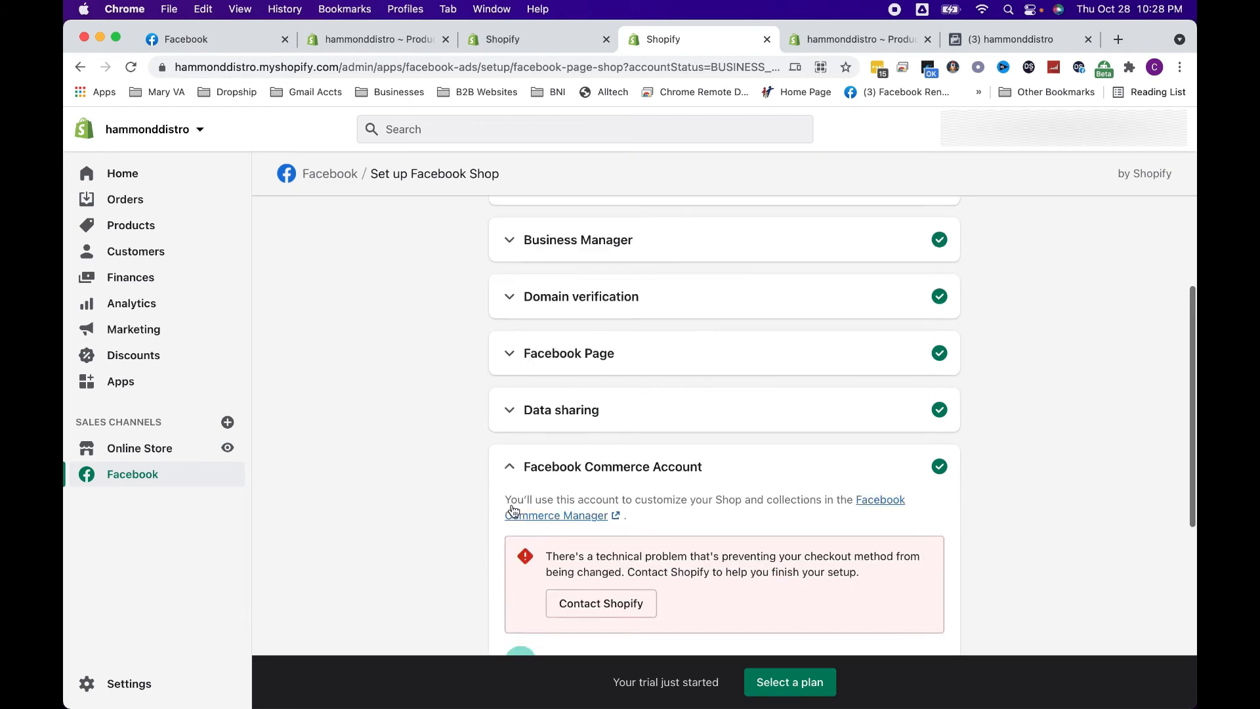
click(511, 459)
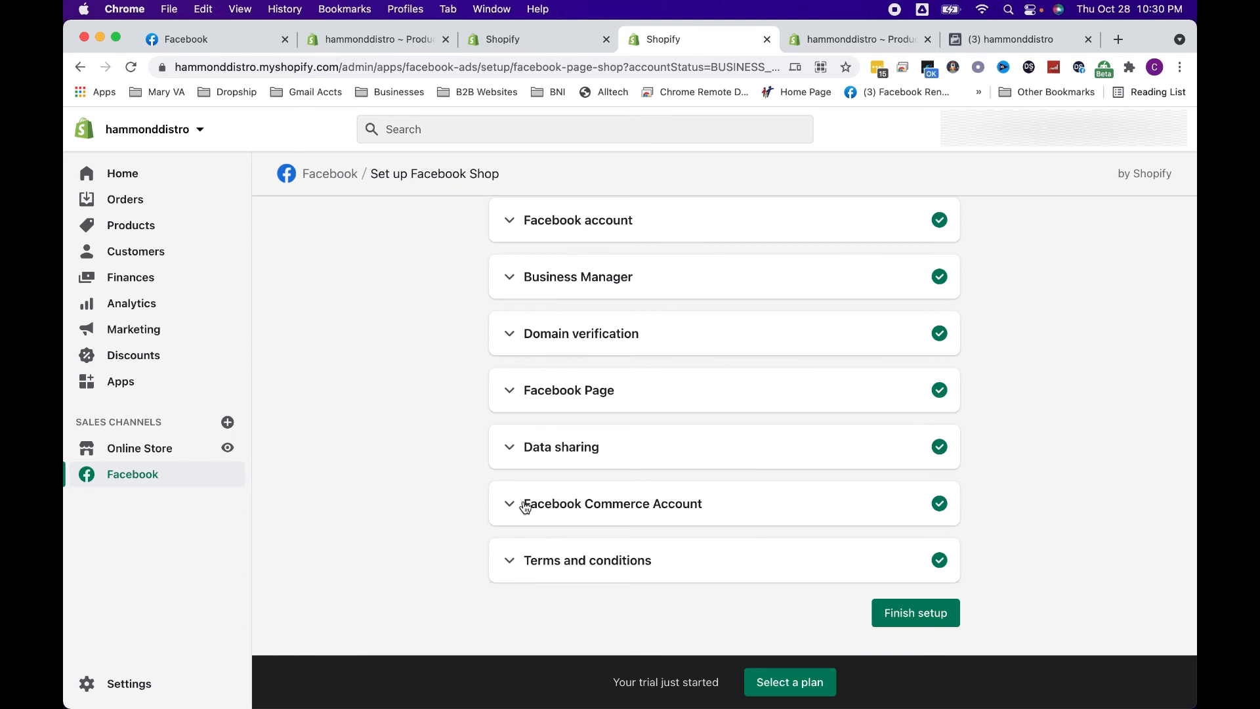
Finish the Facebook Shop setup and dismiss the prompt about making products available to Facebook
click(920, 613)
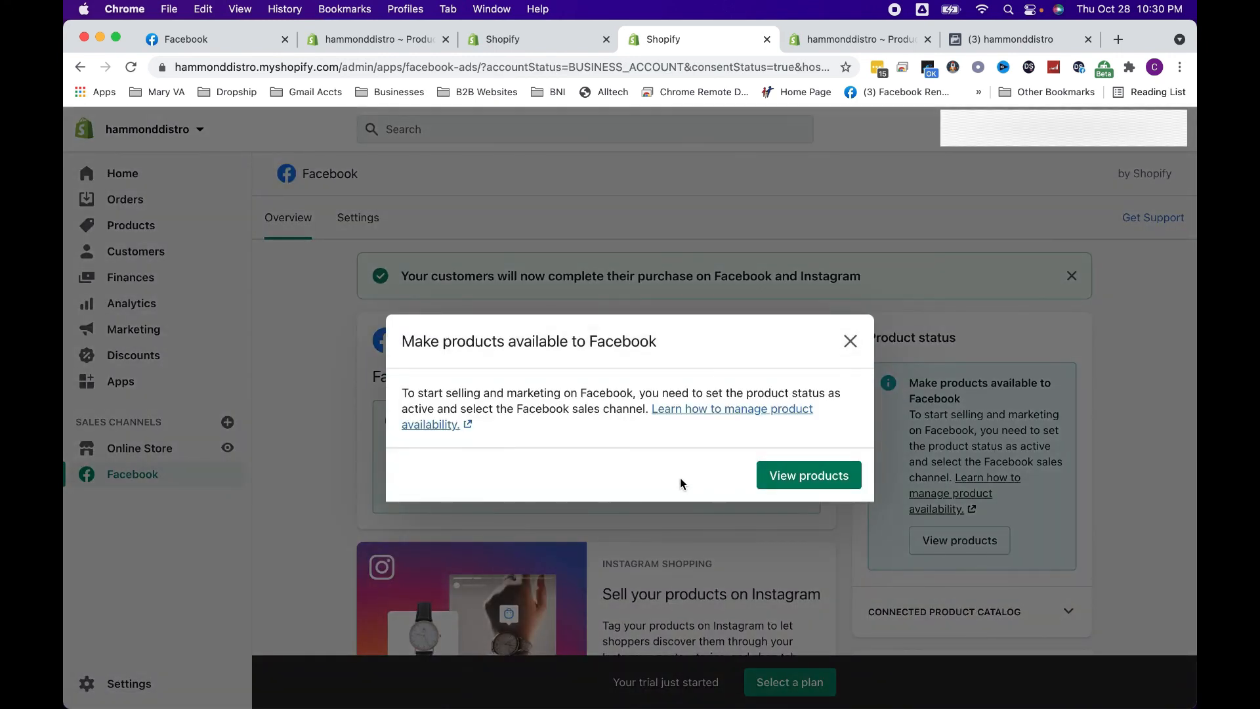
click(850, 341)
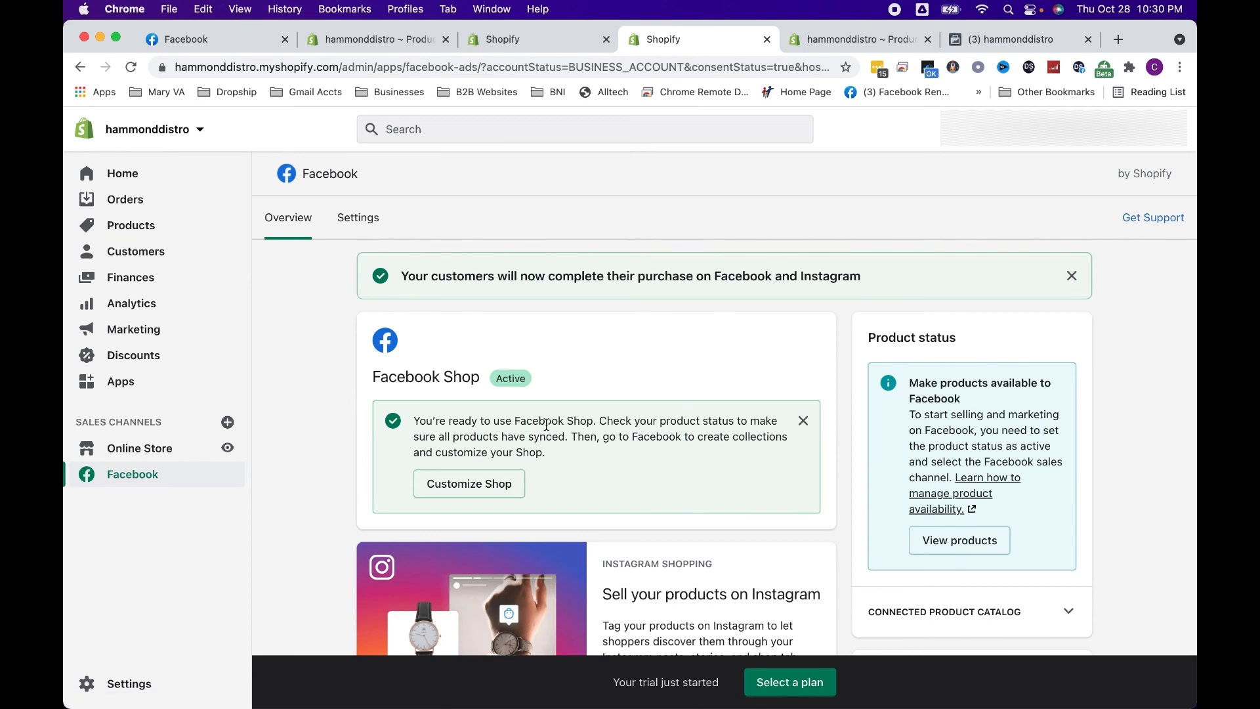